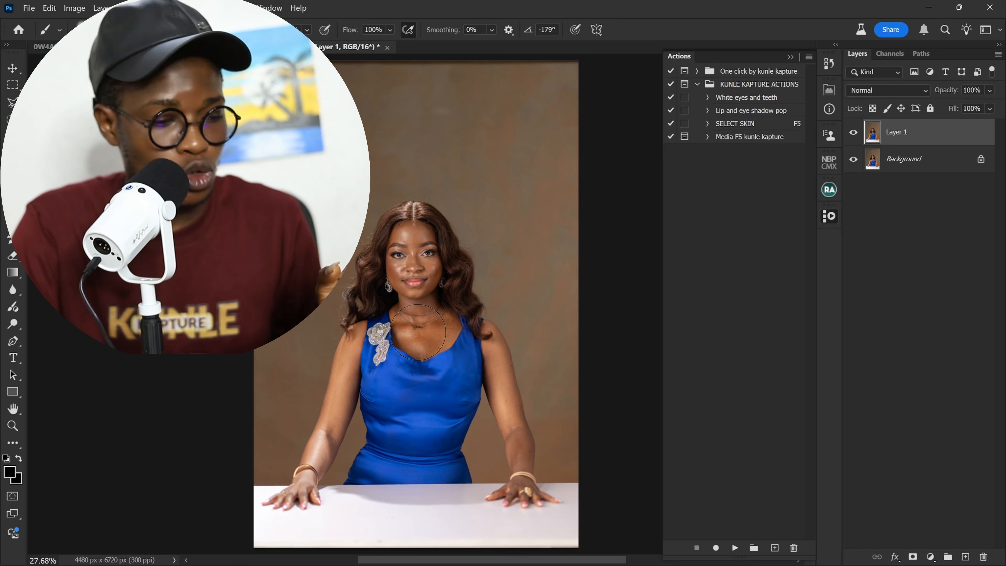
# - Crop the portrait to a 4 : 5 frame around the woman and table, tilted slightly to level the tabletop, with Transparent fill
pyautogui.press('c')
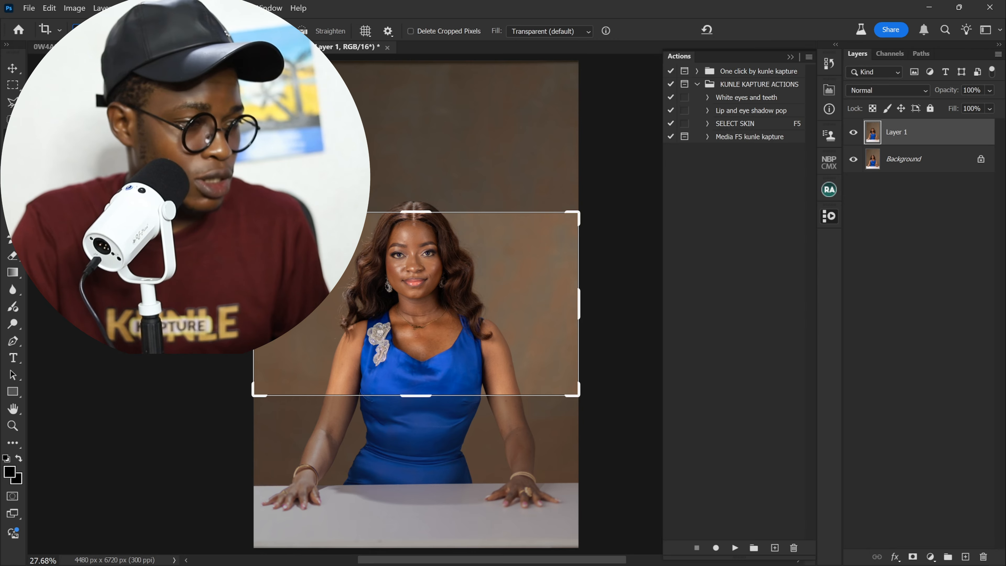
pyautogui.click(107, 101)
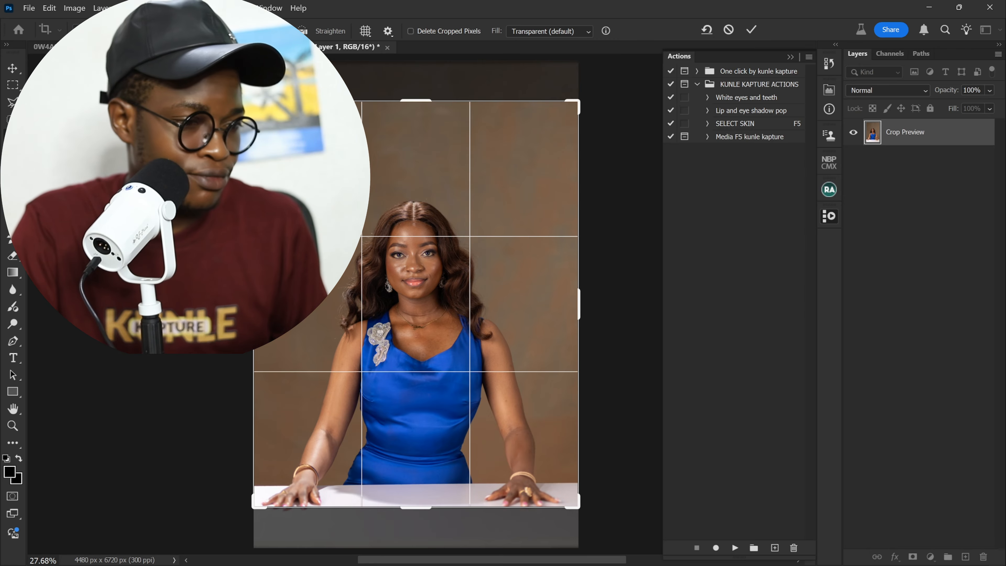
pyautogui.hotkey('ctrl', '+')
pyautogui.hotkey('ctrl', '-')
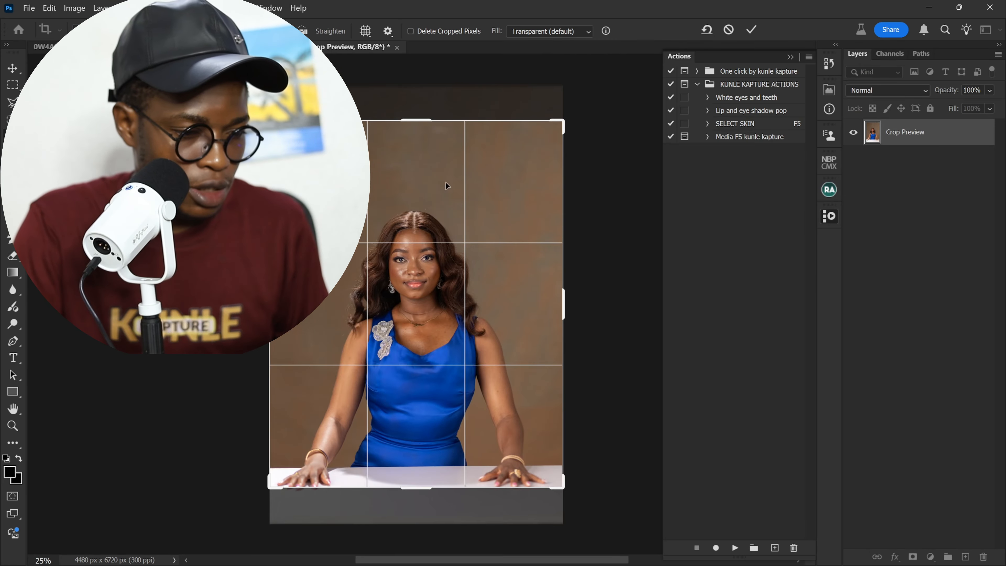
pyautogui.moveTo(423, 321); pyautogui.dragTo(422, 305)
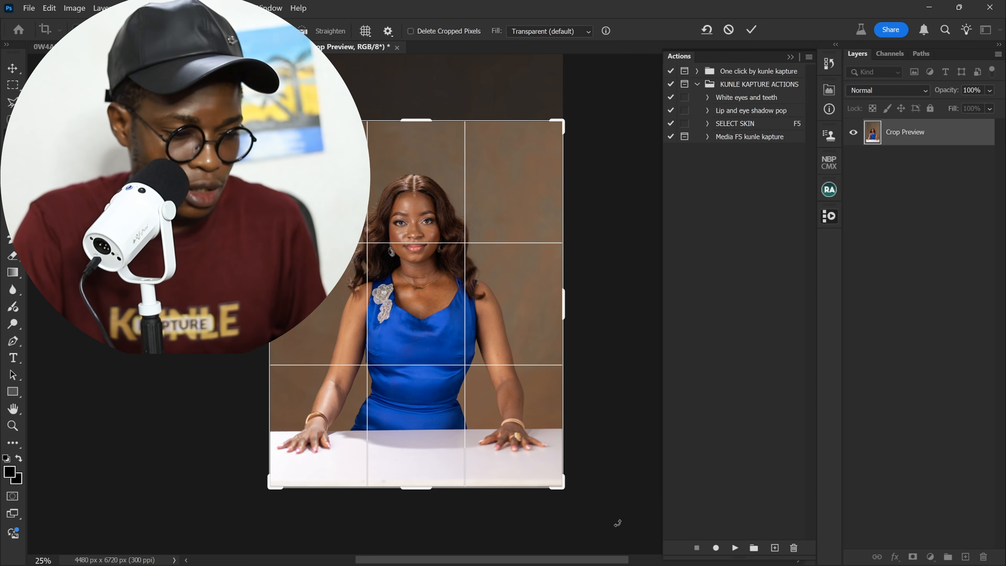
pyautogui.moveTo(615, 521)
pyautogui.mouseDown()
pyautogui.moveTo(619, 530)
pyautogui.moveTo(606, 530)
pyautogui.mouseUp()
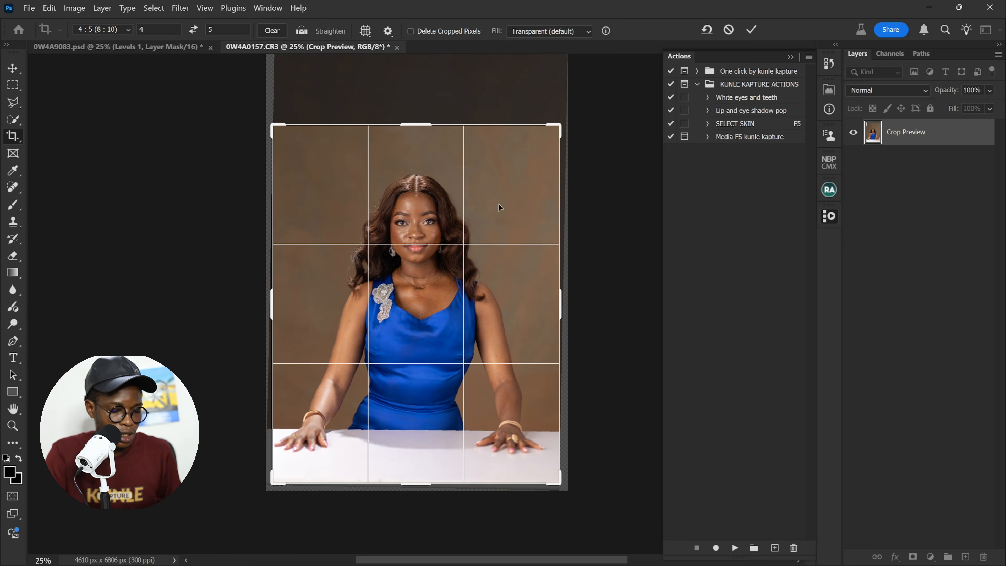
pyautogui.click(549, 30)
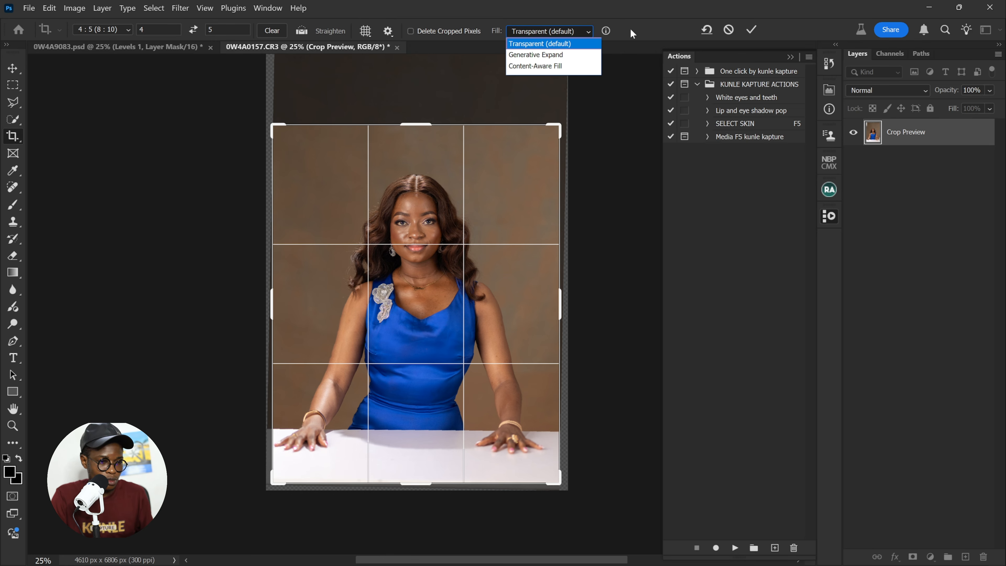
pyautogui.click(751, 32)
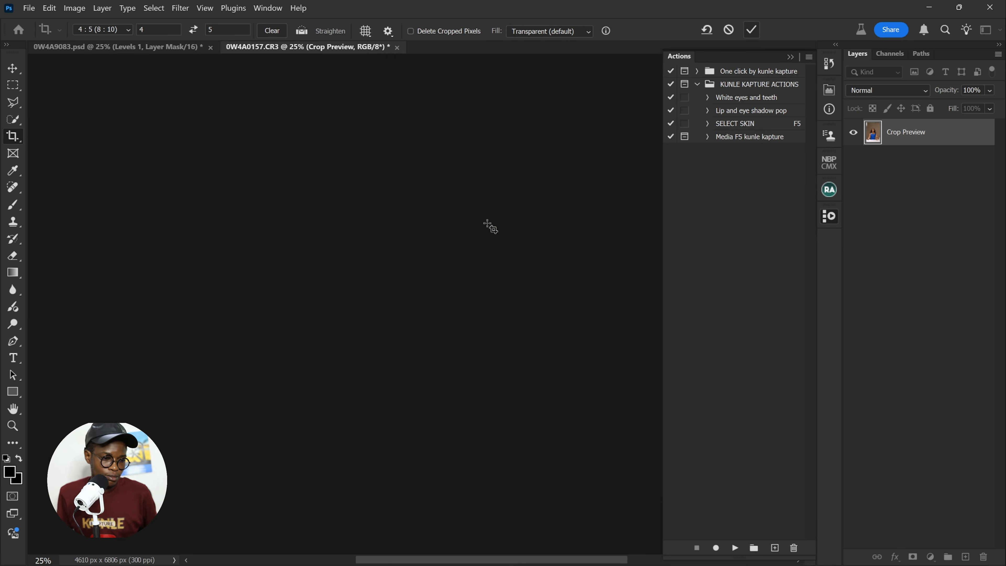
pyautogui.hotkey('ctrl', '0')
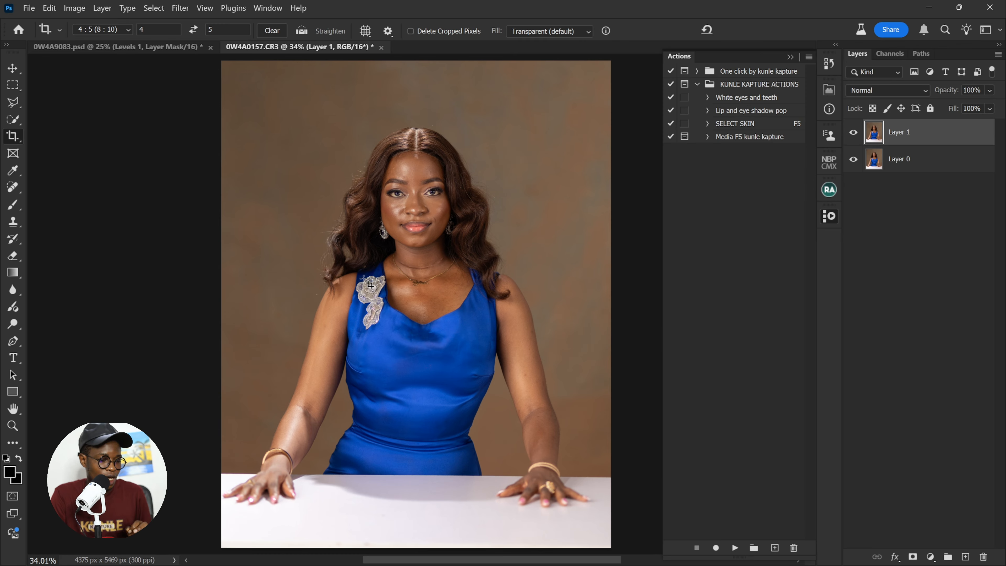
# - Clone clean backdrop over the flyaway hairs along the left side of the woman's hair with a 150 px Clone Stamp
pyautogui.hotkey('ctrl', '+')
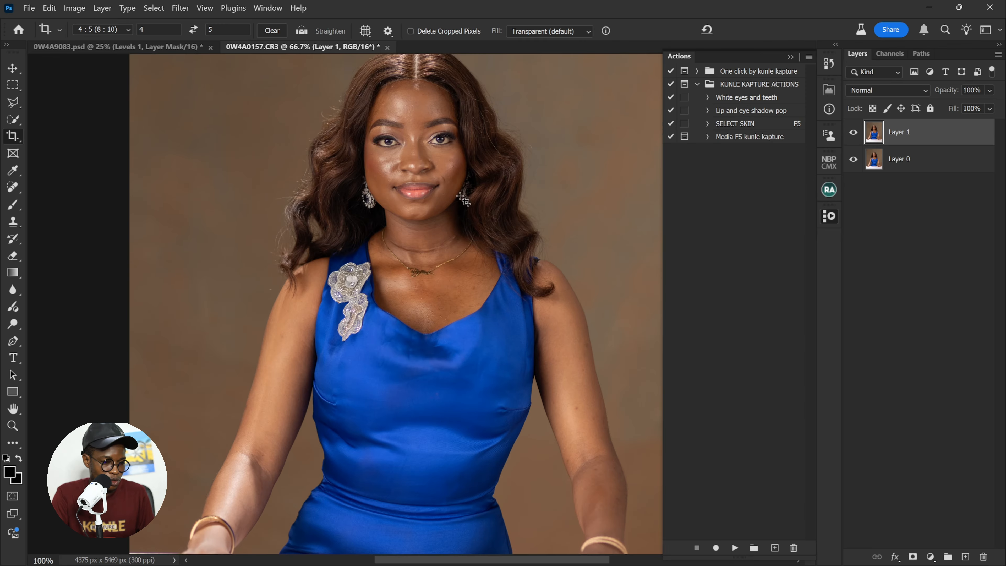
pyautogui.hotkey('ctrl', '+')
pyautogui.hotkey('ctrl', '+')
pyautogui.moveTo(485, 320); pyautogui.dragTo(488, 333)
pyautogui.hotkey('ctrl', '-')
pyautogui.hotkey('ctrl', '-')
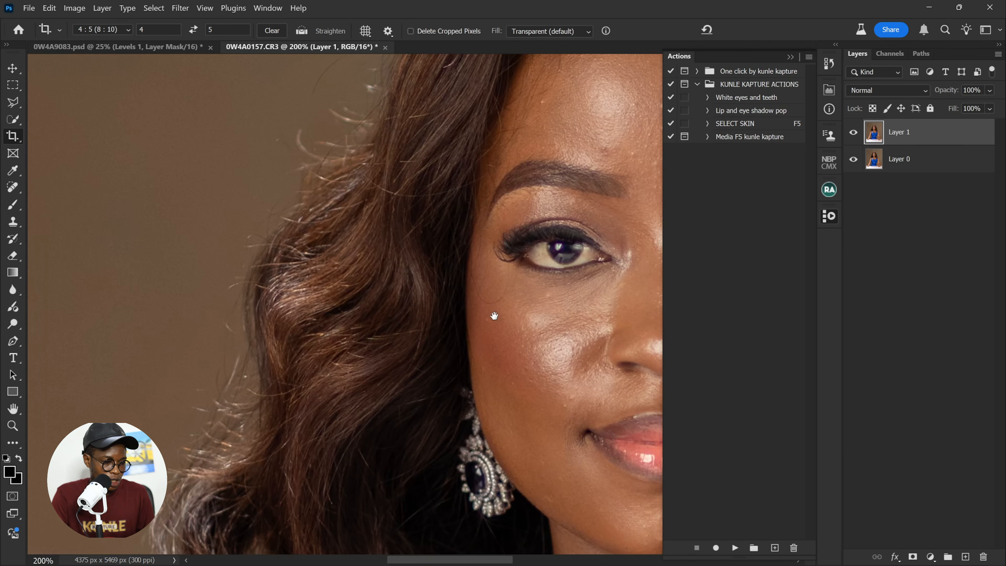
pyautogui.moveTo(414, 298); pyautogui.dragTo(481, 279)
pyautogui.hotkey('ctrl', '+')
pyautogui.press('s')
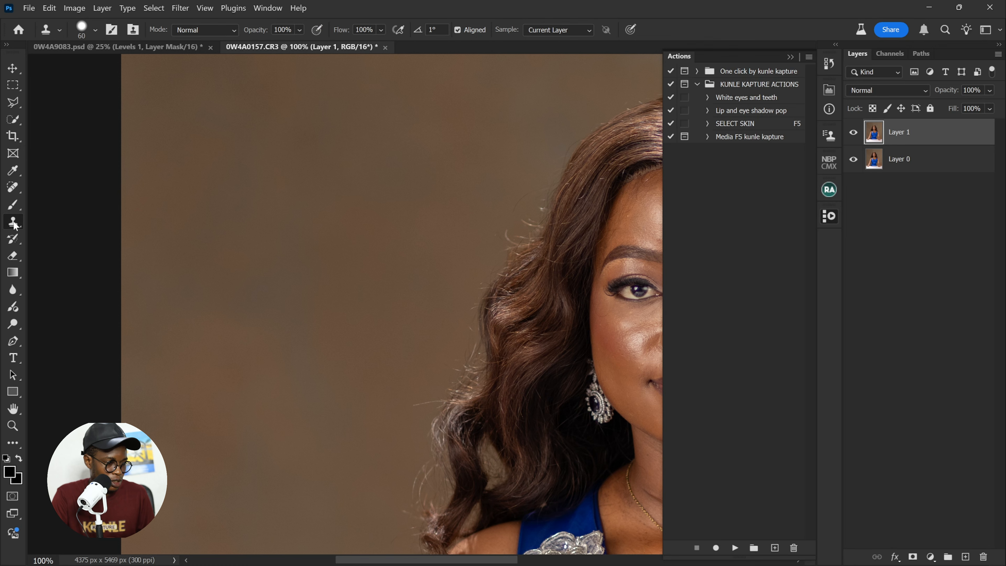
pyautogui.press(']')
pyautogui.press(']')
pyautogui.press(']')
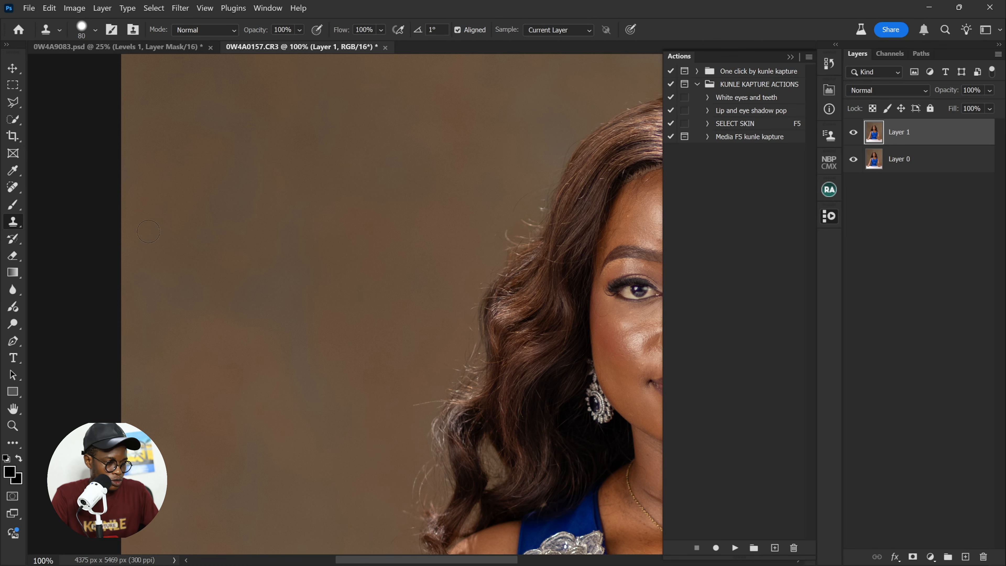
pyautogui.rightClick(13, 221)
pyautogui.click(98, 219)
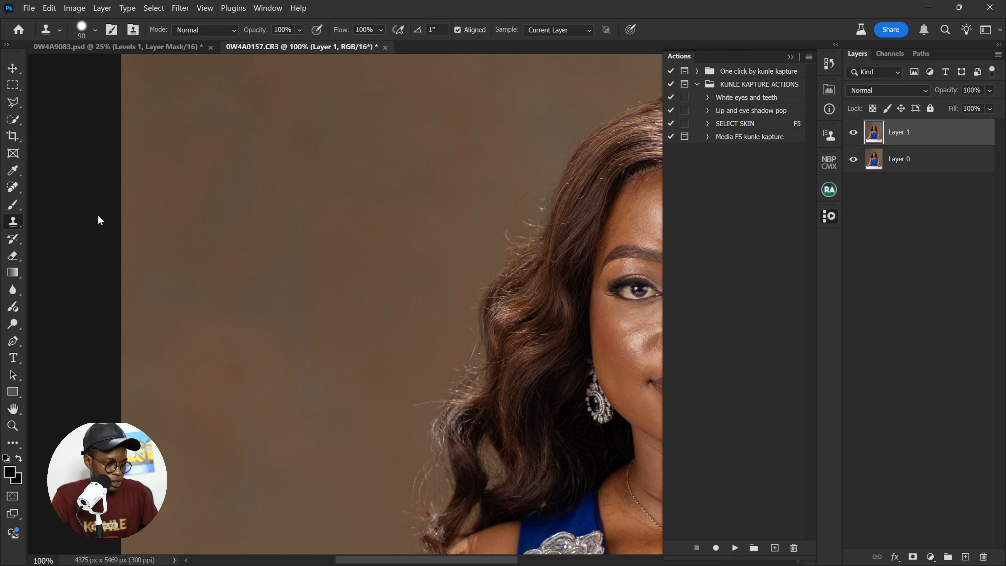
pyautogui.press(']')
pyautogui.press(']')
pyautogui.press(']')
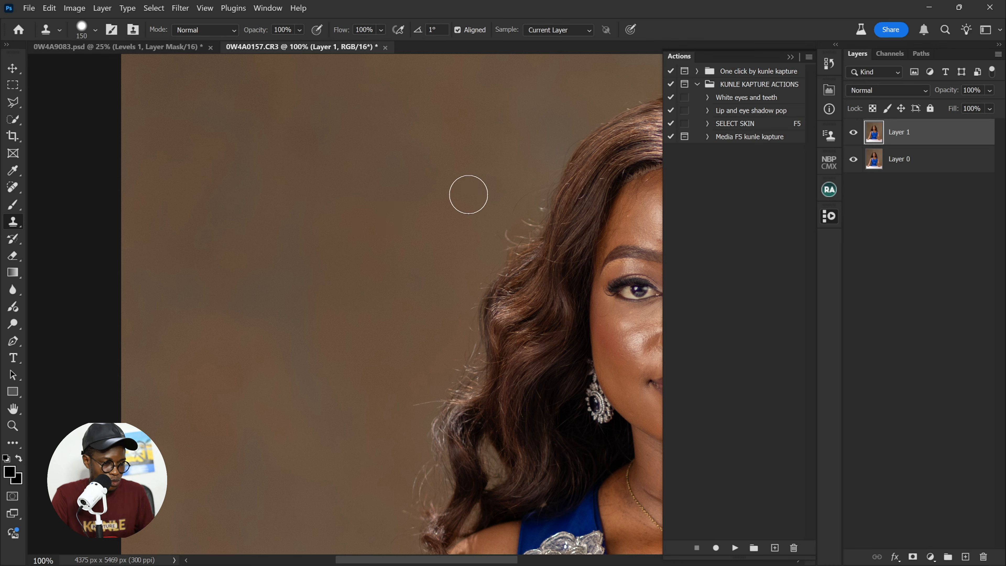
pyautogui.keyDown('alt'); pyautogui.click(490, 140); pyautogui.keyUp('alt')
pyautogui.moveTo(538, 160)
pyautogui.mouseDown()
pyautogui.moveTo(521, 211)
pyautogui.moveTo(510, 228)
pyautogui.moveTo(528, 191)
pyautogui.moveTo(469, 274)
pyautogui.moveTo(453, 353)
pyautogui.moveTo(422, 400)
pyautogui.moveTo(418, 466)
pyautogui.moveTo(426, 474)
pyautogui.moveTo(427, 406)
pyautogui.moveTo(466, 360)
pyautogui.moveTo(450, 383)
pyautogui.moveTo(441, 199)
pyautogui.mouseUp()
pyautogui.moveTo(410, 313)
pyautogui.mouseDown()
pyautogui.moveTo(418, 420)
pyautogui.moveTo(448, 317)
pyautogui.mouseUp()
pyautogui.moveTo(456, 229); pyautogui.dragTo(257, 542)
pyautogui.moveTo(441, 245)
pyautogui.mouseDown()
pyautogui.moveTo(534, 227)
pyautogui.moveTo(580, 241)
pyautogui.mouseUp()
# - Clone clean backdrop over the flyaway hairs along the right edge of the woman's hair
pyautogui.moveTo(647, 237)
pyautogui.mouseDown()
pyautogui.moveTo(413, 248)
pyautogui.moveTo(413, 152)
pyautogui.mouseUp()
pyautogui.keyDown('alt'); pyautogui.click(451, 248); pyautogui.keyUp('alt')
pyautogui.moveTo(415, 234)
pyautogui.mouseDown()
pyautogui.moveTo(444, 261)
pyautogui.moveTo(408, 215)
pyautogui.mouseUp()
pyautogui.keyDown('alt'); pyautogui.click(465, 293); pyautogui.keyUp('alt')
pyautogui.moveTo(453, 324)
pyautogui.mouseDown()
pyautogui.moveTo(483, 345)
pyautogui.moveTo(431, 188)
pyautogui.mouseUp()
pyautogui.moveTo(434, 276)
pyautogui.mouseDown()
pyautogui.moveTo(438, 336)
pyautogui.moveTo(473, 413)
pyautogui.mouseUp()
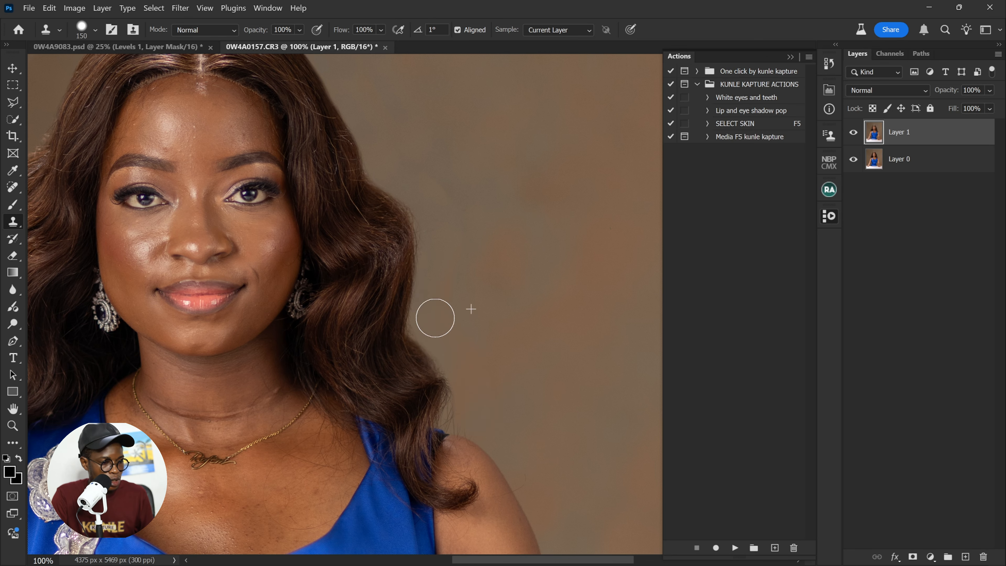
pyautogui.hotkey('ctrl', '-')
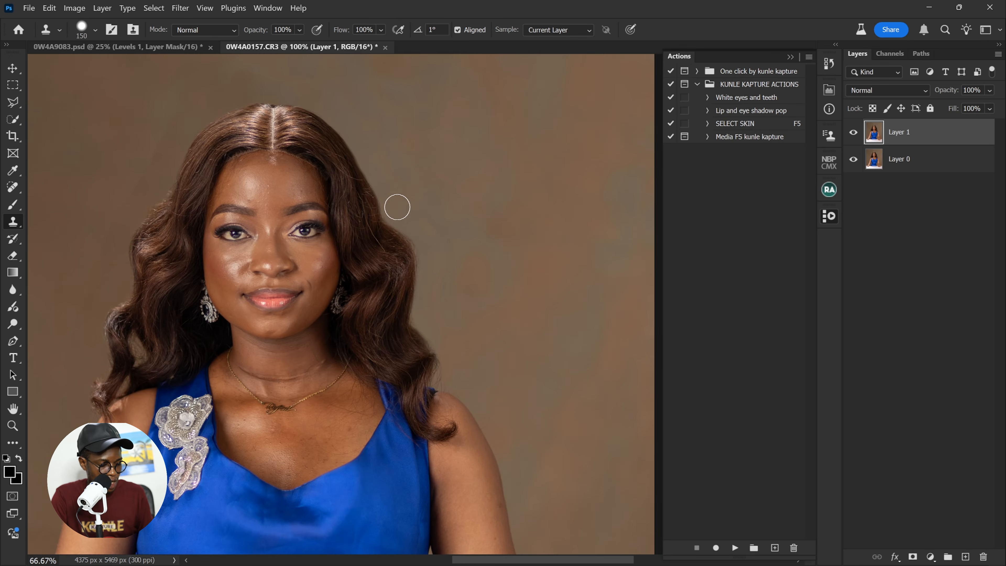
pyautogui.moveTo(404, 254); pyautogui.dragTo(384, 262)
pyautogui.hotkey('ctrl', 'z')
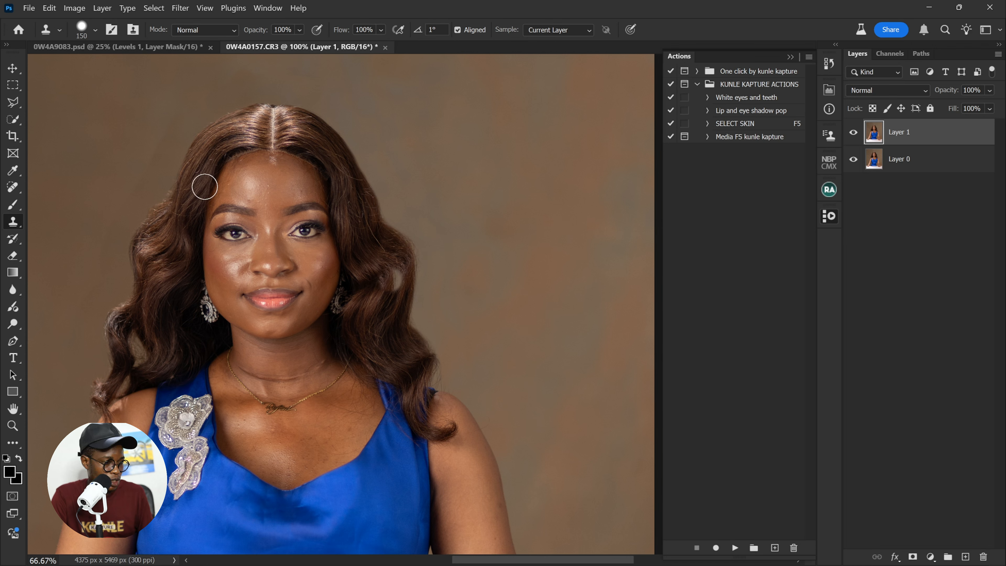
# - Patch the uneven backdrop areas beside the hair and above the head with the Patch tool, and clear the selection
pyautogui.click(13, 187)
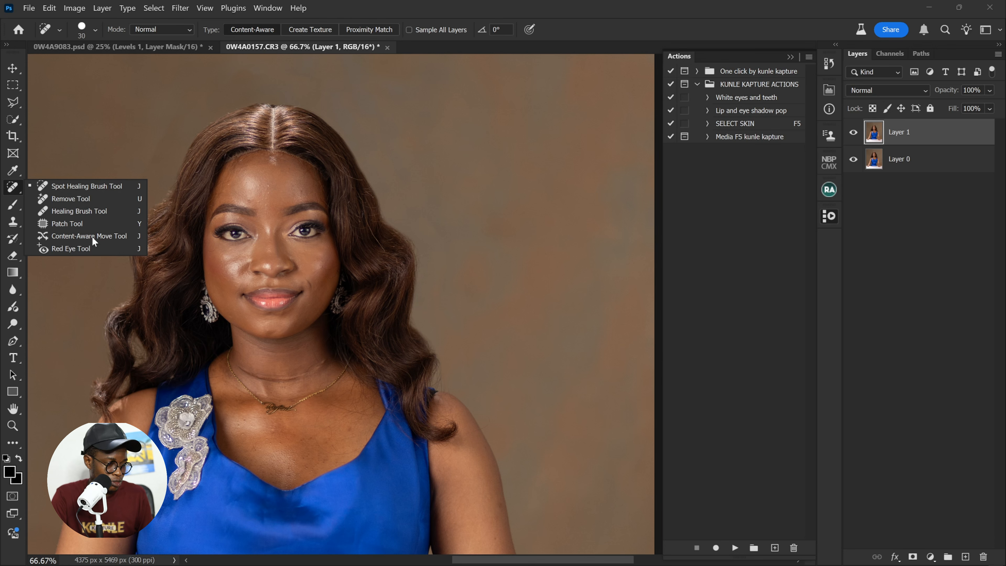
pyautogui.click(92, 223)
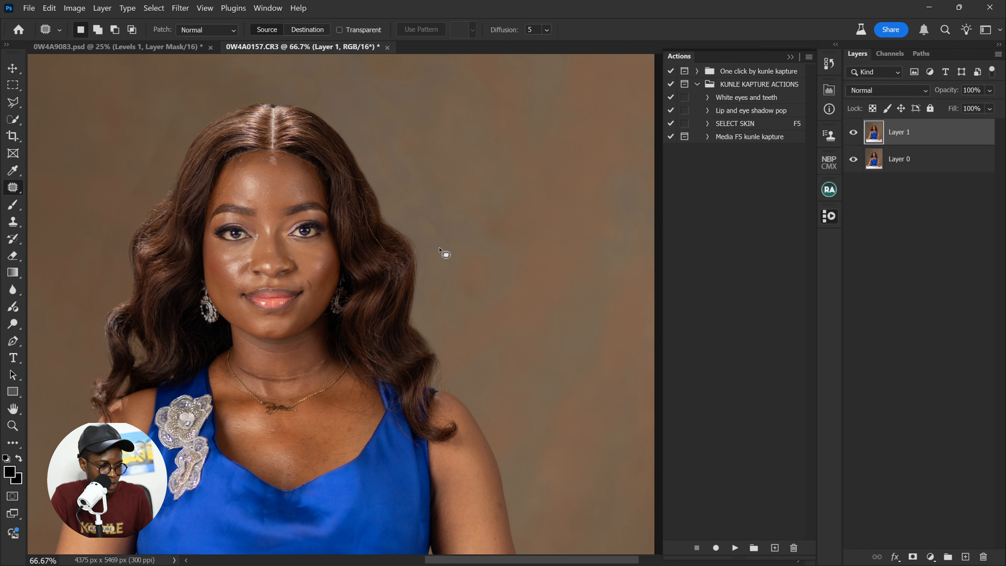
pyautogui.moveTo(444, 227); pyautogui.dragTo(478, 254)
pyautogui.moveTo(456, 279); pyautogui.dragTo(543, 271)
pyautogui.moveTo(423, 207)
pyautogui.mouseDown()
pyautogui.moveTo(502, 322)
pyautogui.moveTo(501, 310)
pyautogui.mouseUp()
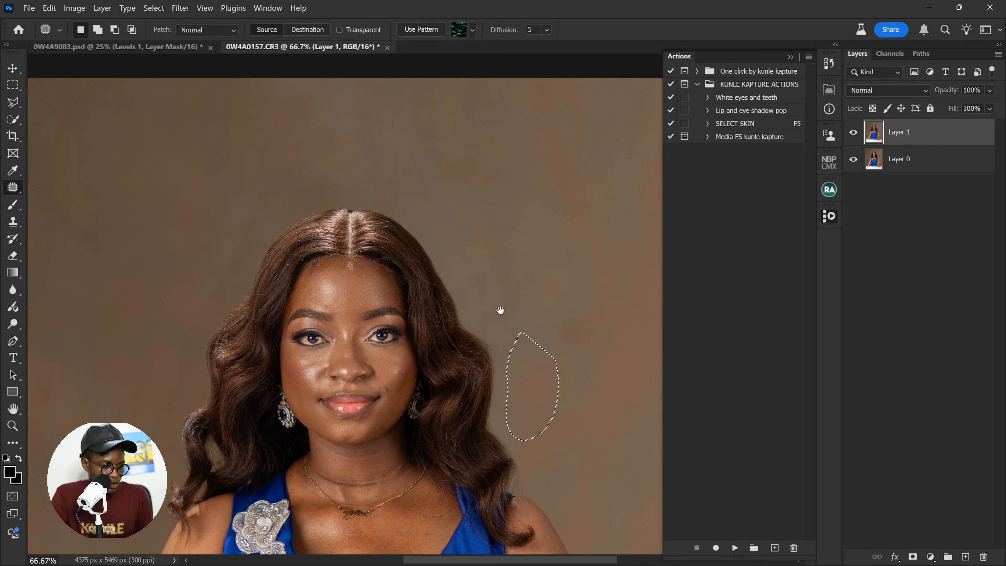
pyautogui.moveTo(494, 171)
pyautogui.mouseDown()
pyautogui.moveTo(567, 224)
pyautogui.moveTo(509, 201)
pyautogui.mouseUp()
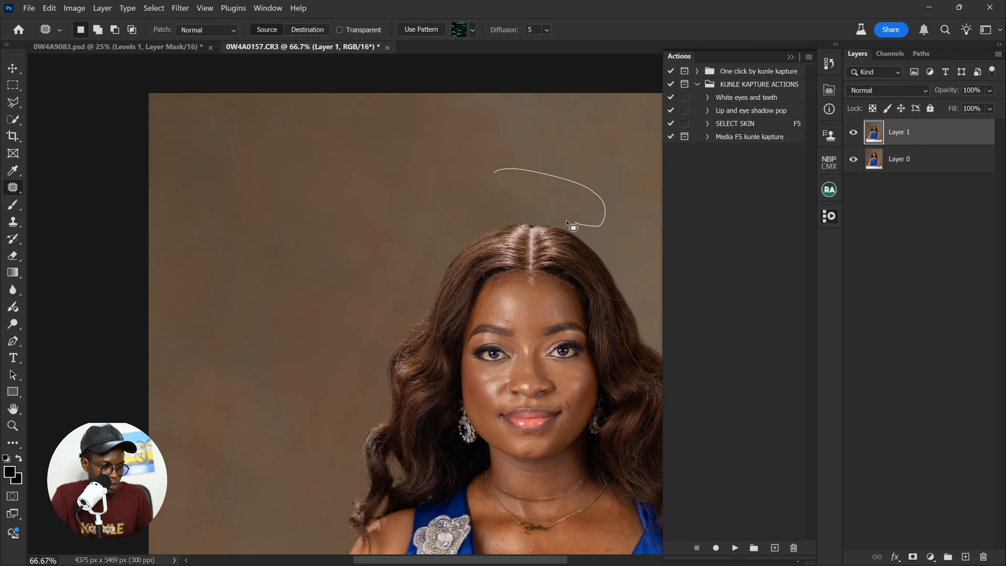
pyautogui.moveTo(550, 198); pyautogui.dragTo(562, 149)
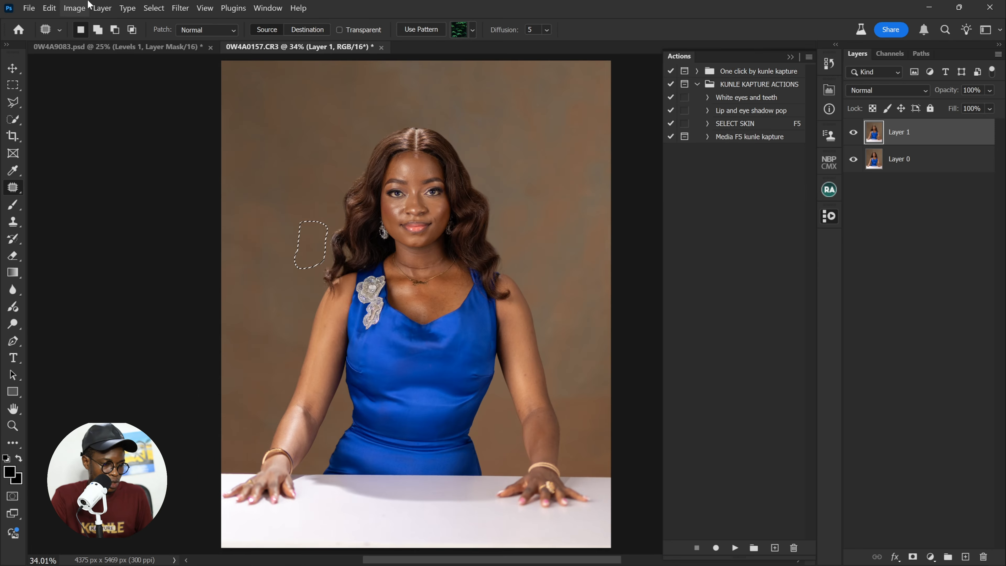
pyautogui.hotkey('ctrl', 'd')
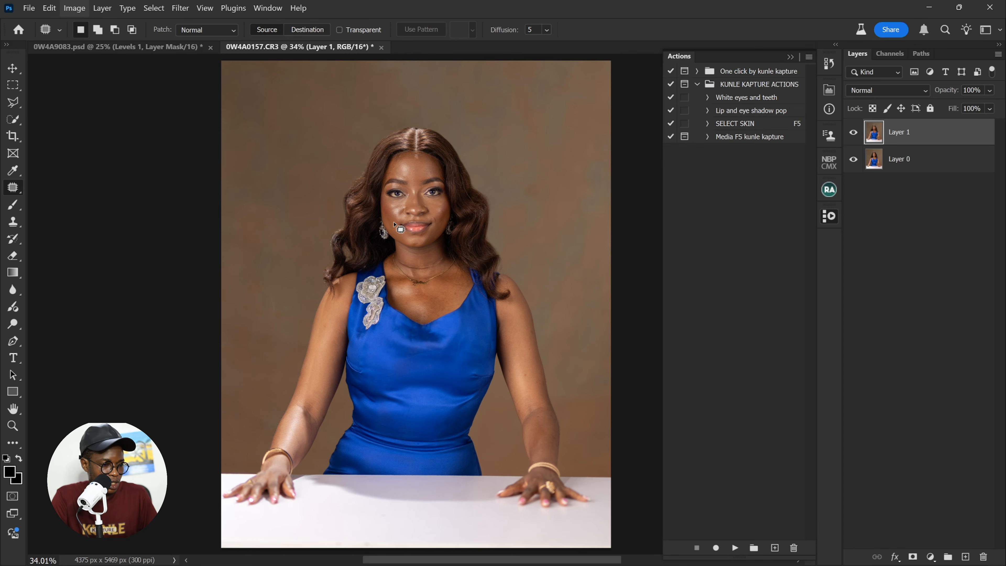
# - Remove stray hair strands and blemishes from the chest below the necklace with a 20 px Spot Healing Brush
pyautogui.scroll(5, 408, 143)
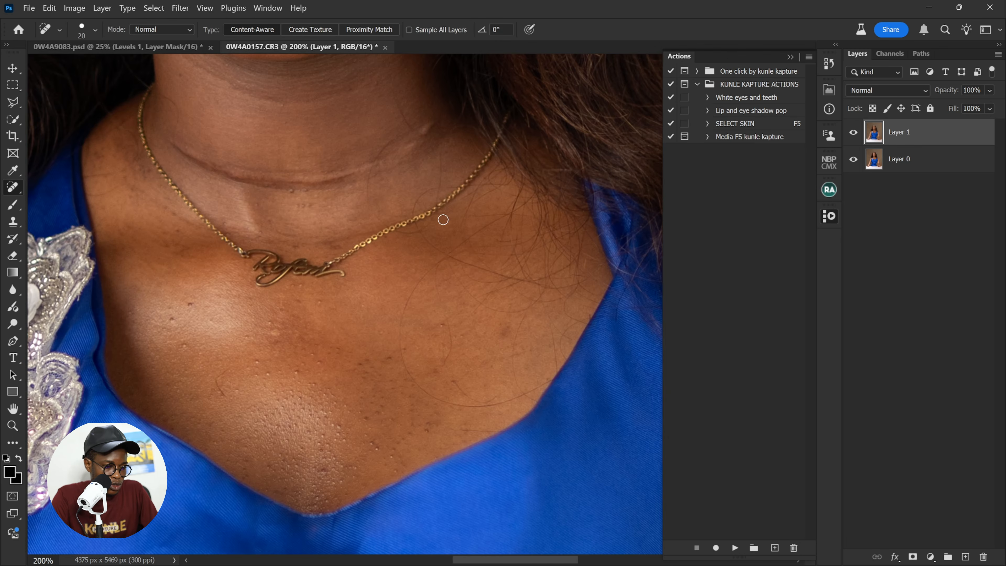
pyautogui.moveTo(446, 257); pyautogui.dragTo(515, 213)
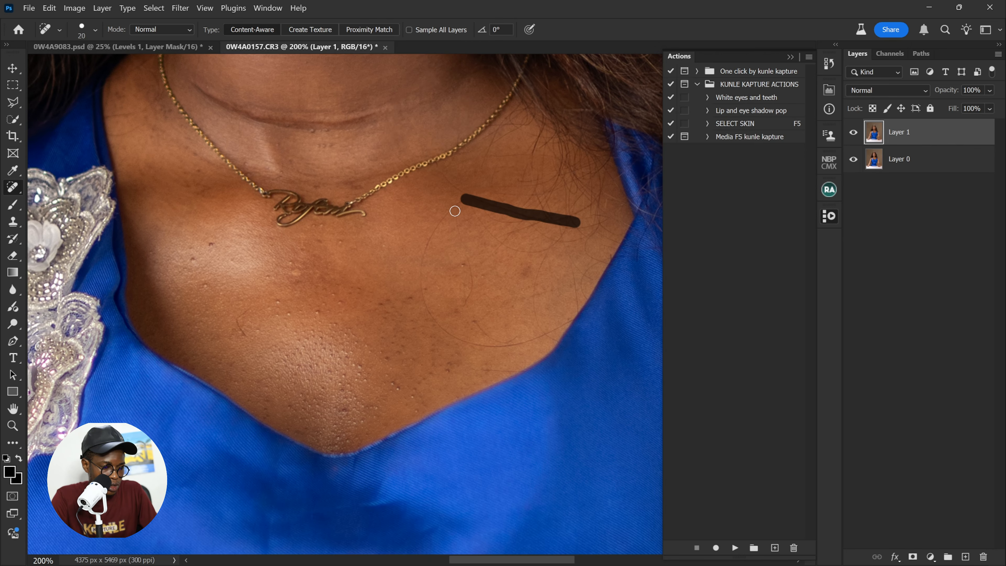
pyautogui.moveTo(453, 202)
pyautogui.mouseDown()
pyautogui.moveTo(510, 340)
pyautogui.moveTo(499, 346)
pyautogui.mouseUp()
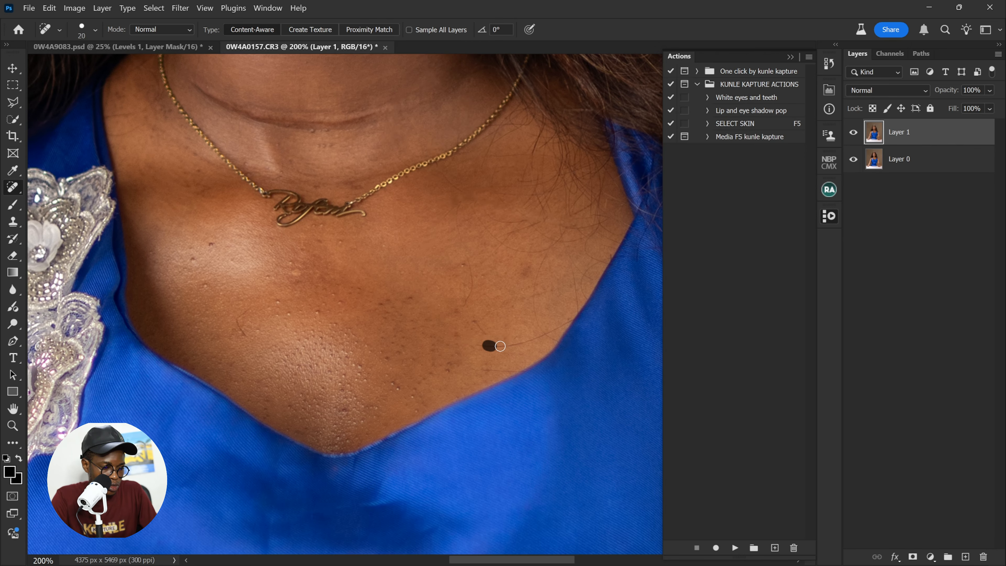
pyautogui.moveTo(406, 324); pyautogui.dragTo(457, 362)
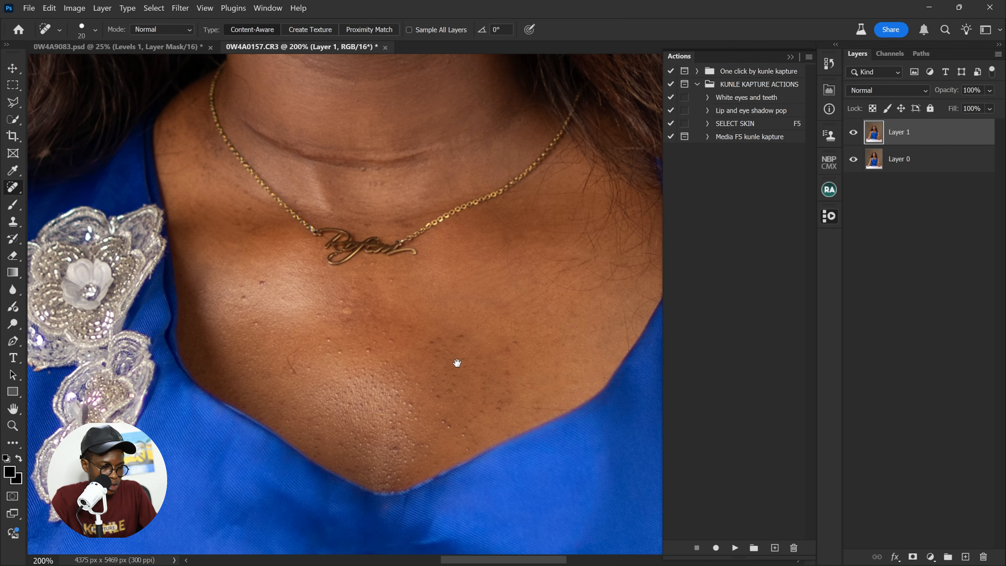
pyautogui.click(423, 283)
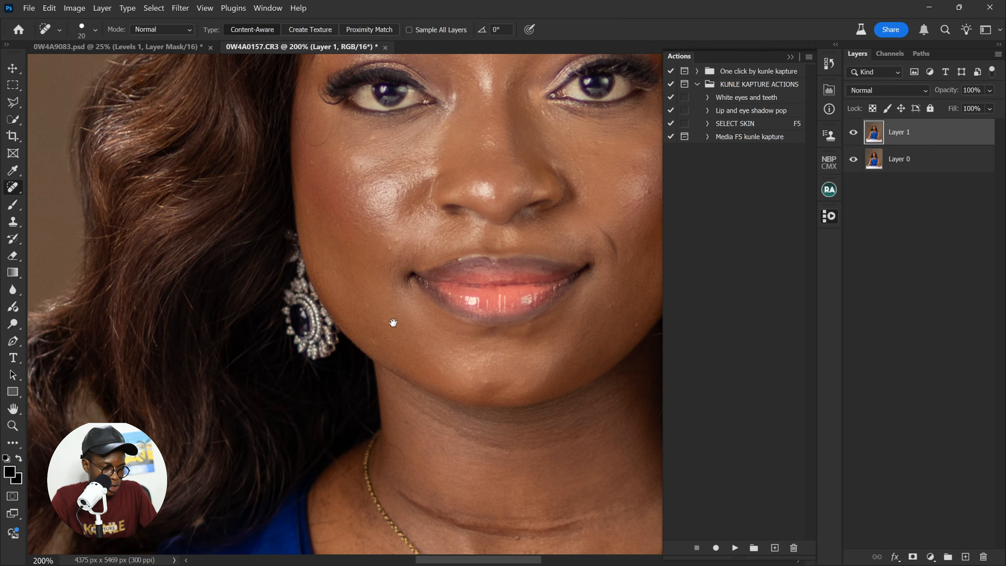
# - Heal the remaining fine hairs on the chest with a 15 px brush and the blemishes on the forearm with a 35 px brush
pyautogui.press('[')
pyautogui.scroll(2, 552, 349)
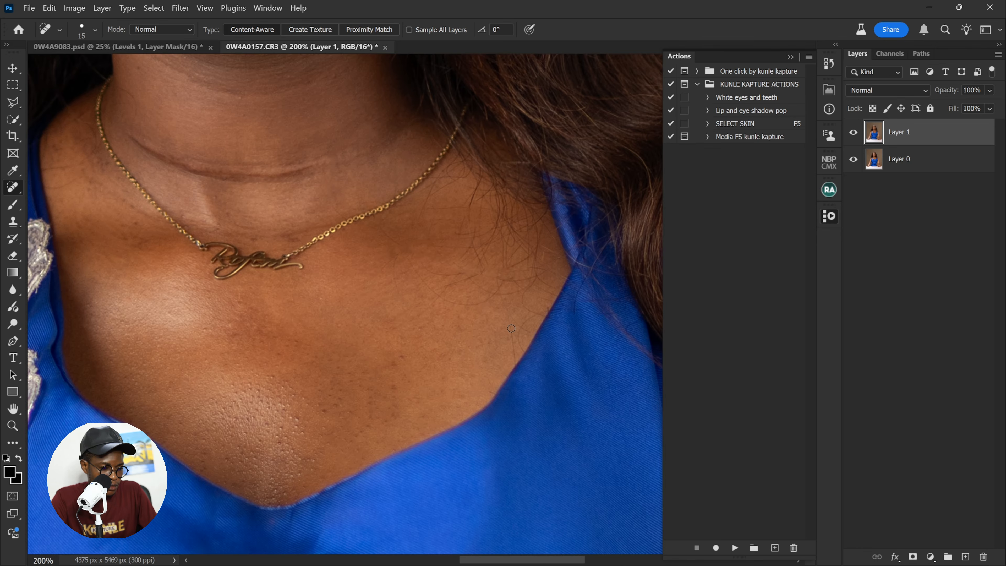
pyautogui.moveTo(402, 254); pyautogui.dragTo(498, 295)
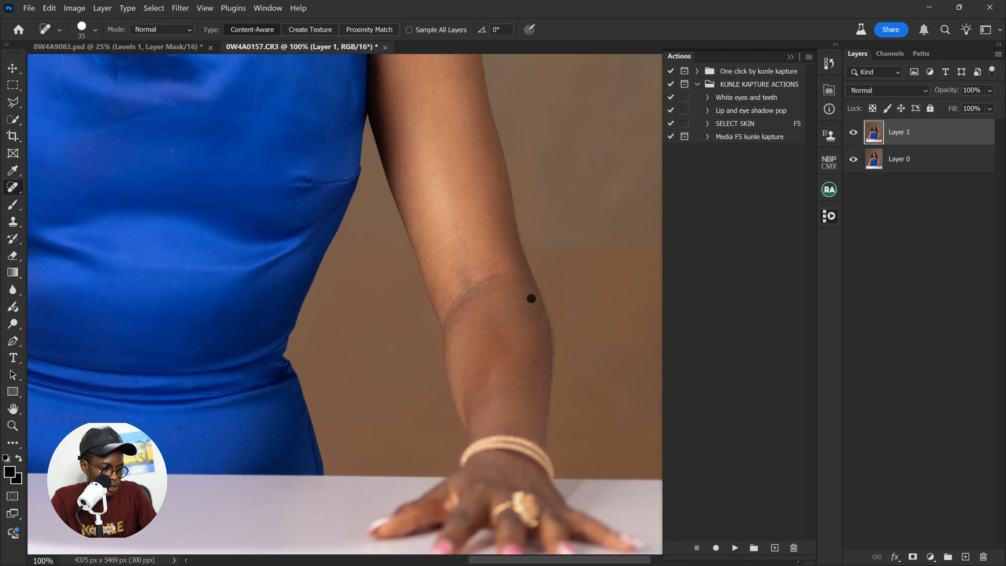
pyautogui.moveTo(528, 312); pyautogui.dragTo(515, 330)
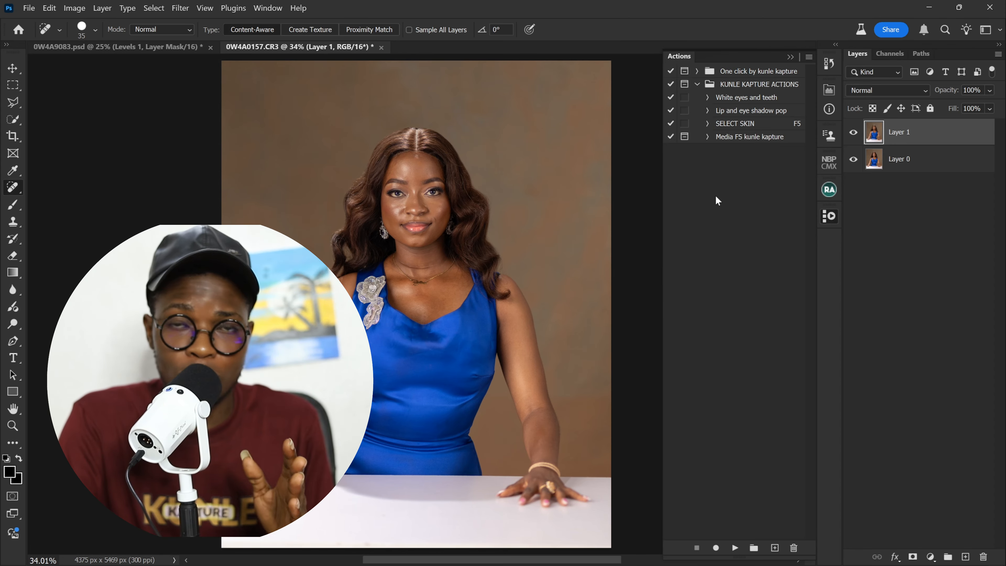
# - Play the Media FS action to build the frequency separation layers, accepting a Median radius of 12 pixels
pyautogui.click(739, 138)
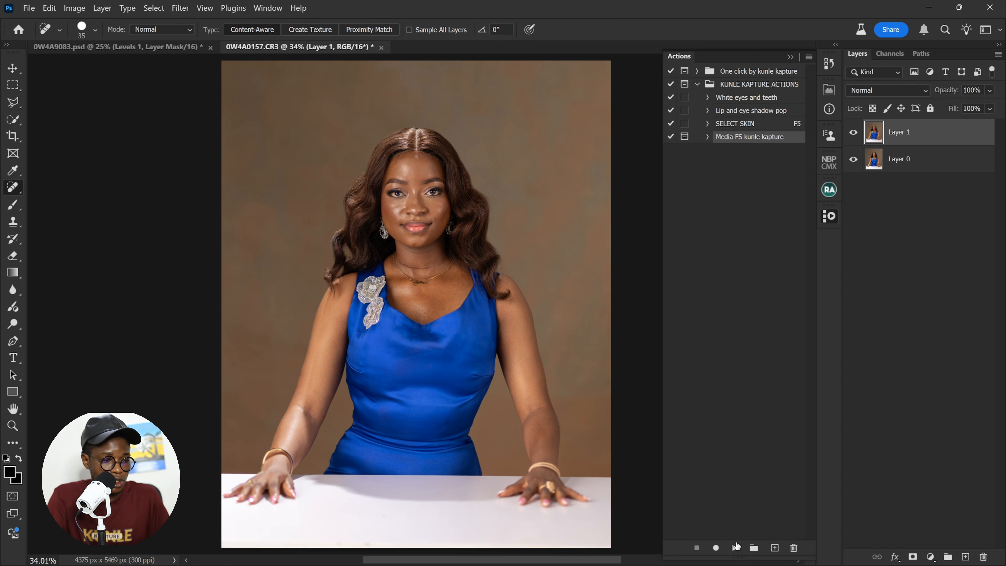
pyautogui.click(735, 547)
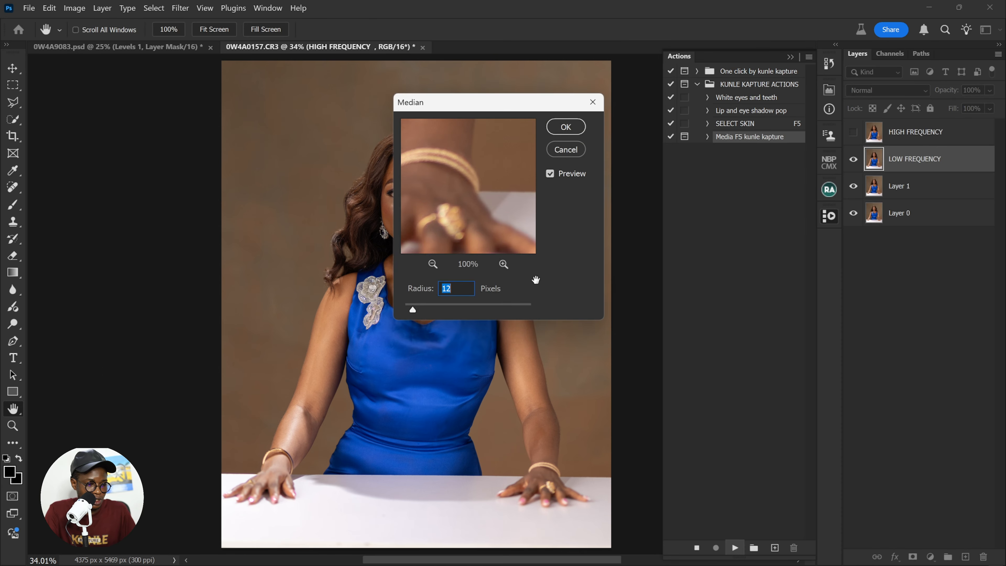
pyautogui.moveTo(412, 129); pyautogui.dragTo(483, 229)
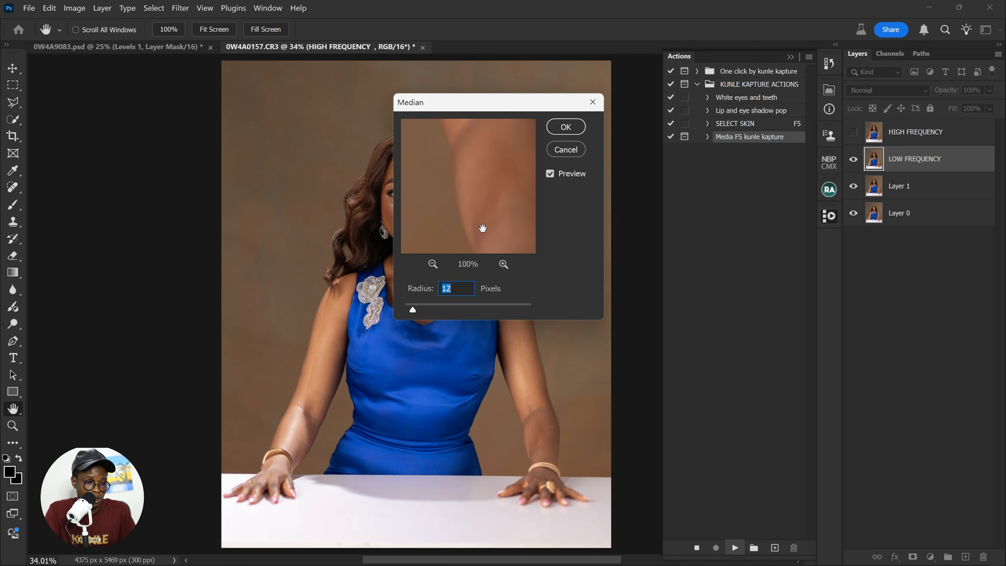
pyautogui.click(566, 127)
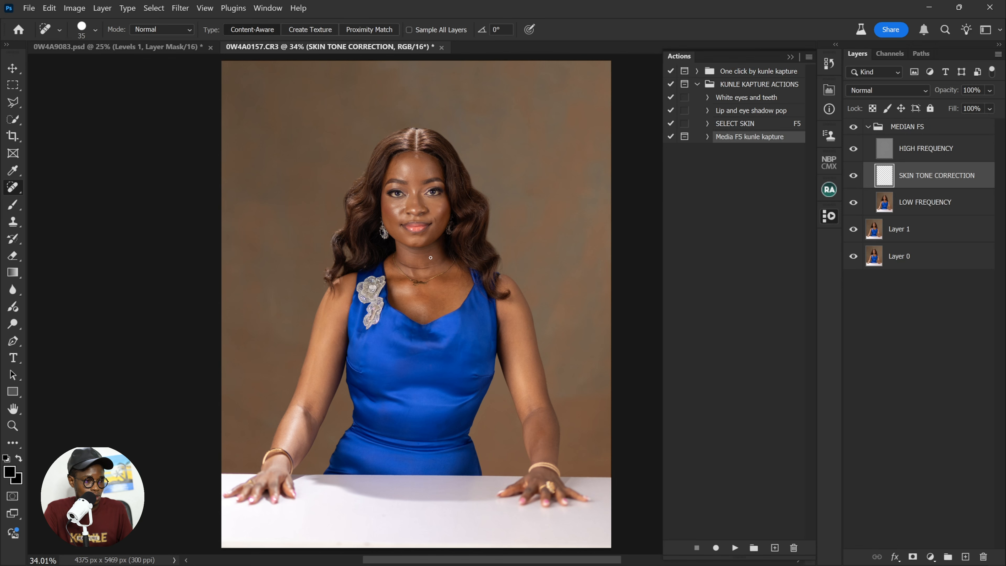
# - Set up the Brush tool at 3% flow on the SKIN TONE CORRECTION layer and sample the chest skin tone below the necklace
pyautogui.press('b')
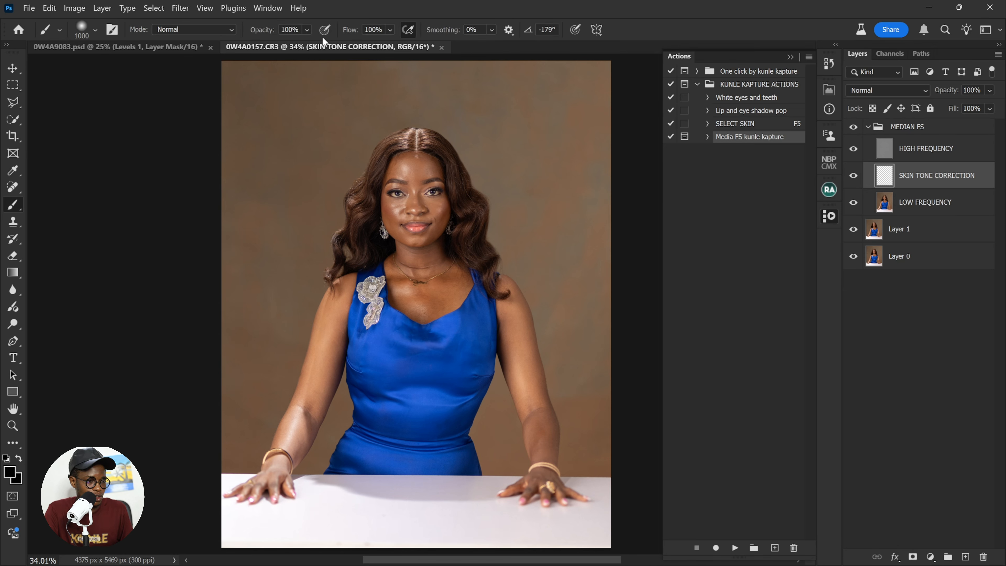
pyautogui.hotkey('shift', '0')
pyautogui.hotkey('shift', '3')
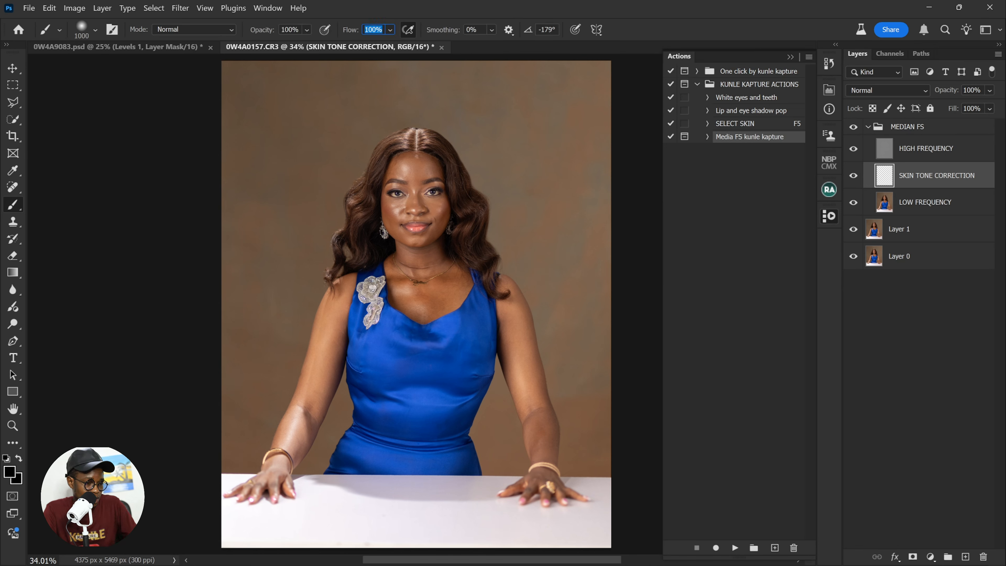
pyautogui.moveTo(427, 292); pyautogui.dragTo(443, 256)
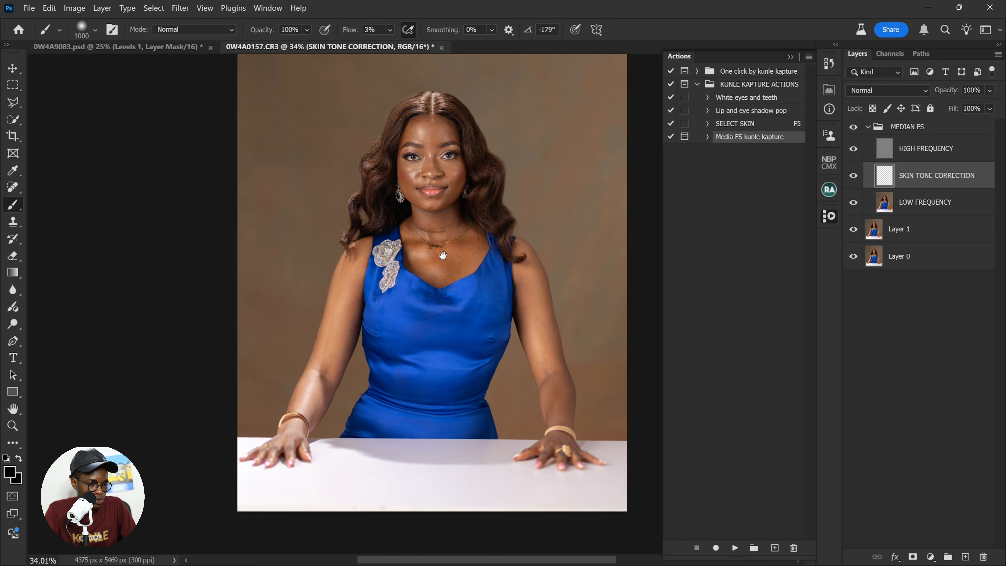
pyautogui.scroll(2, 442, 291)
pyautogui.moveTo(456, 212); pyautogui.dragTo(462, 339)
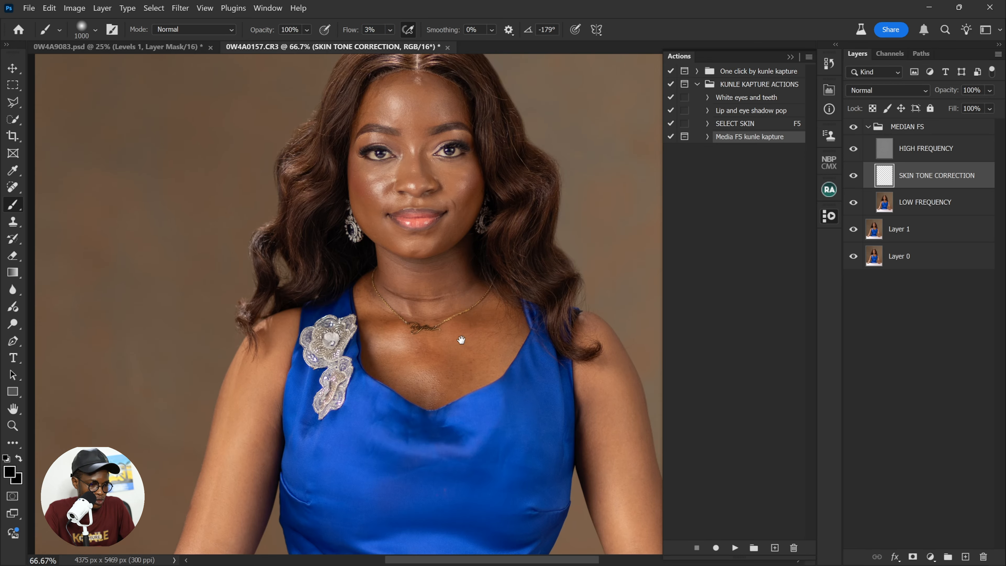
pyautogui.keyDown('alt'); pyautogui.click(468, 337); pyautogui.keyUp('alt')
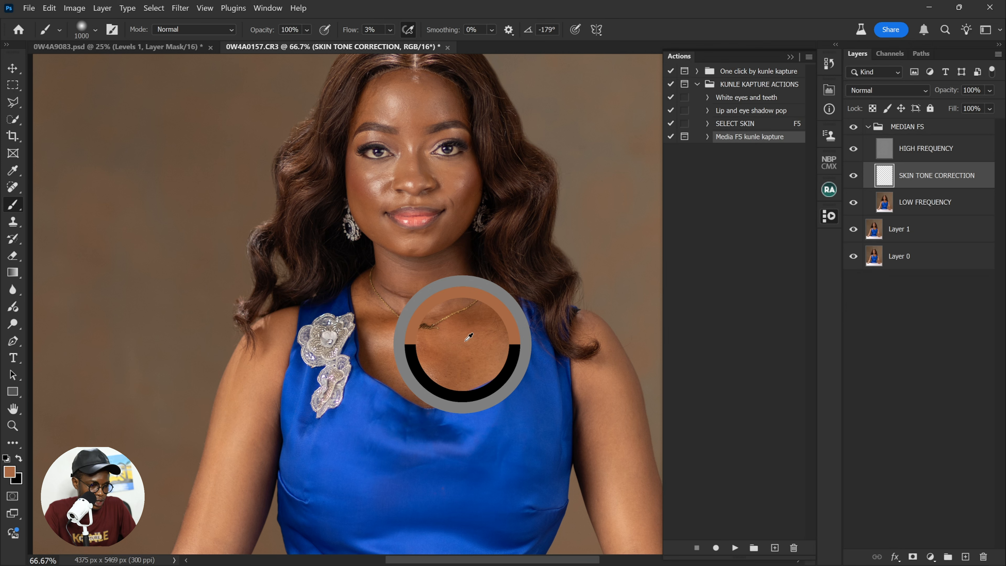
# - Paint the sampled tone over the uneven chest skin, reducing the brush to 200 px
pyautogui.press('[')
pyautogui.press('[')
pyautogui.press('[')
pyautogui.press('[')
pyautogui.press('[')
pyautogui.press('[')
pyautogui.press('[')
pyautogui.press('[')
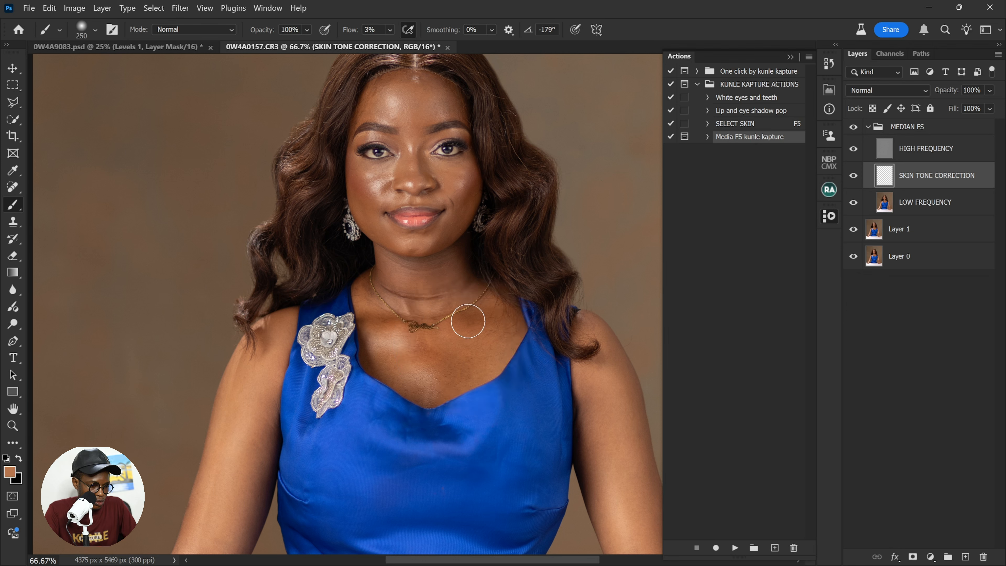
pyautogui.press('[')
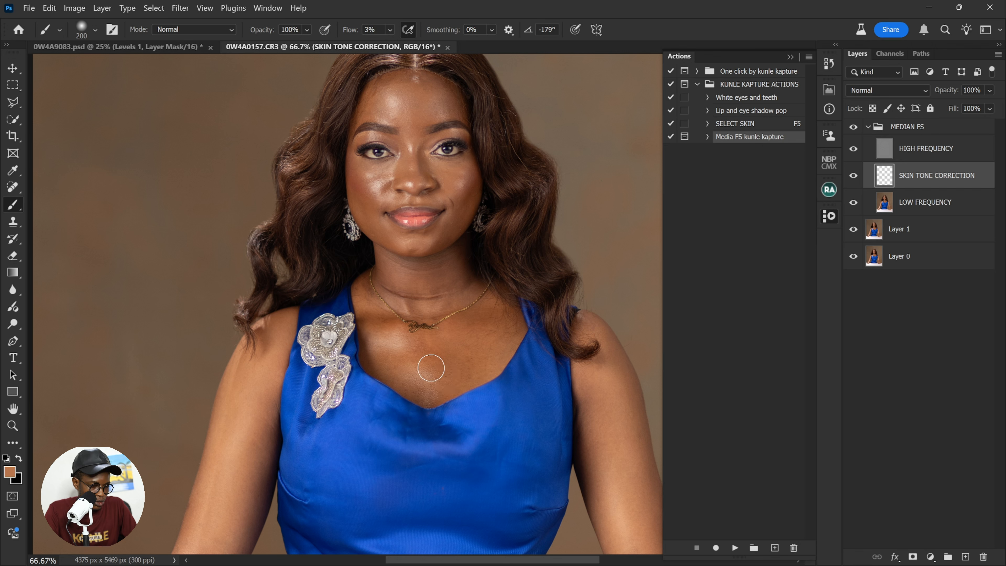
# - Even out the neck and jawline skin with a 125 px brush, then with a freshly sampled neck tone at 175 px
pyautogui.press('[')
pyautogui.press('[')
pyautogui.press('[')
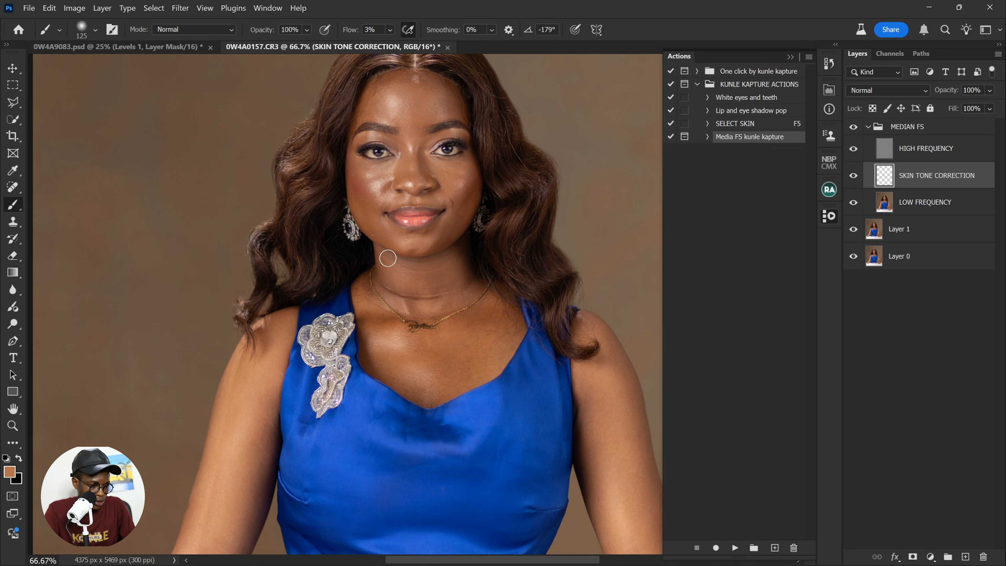
pyautogui.press(']')
pyautogui.press(']')
pyautogui.keyDown('alt'); pyautogui.click(368, 283); pyautogui.keyUp('alt')
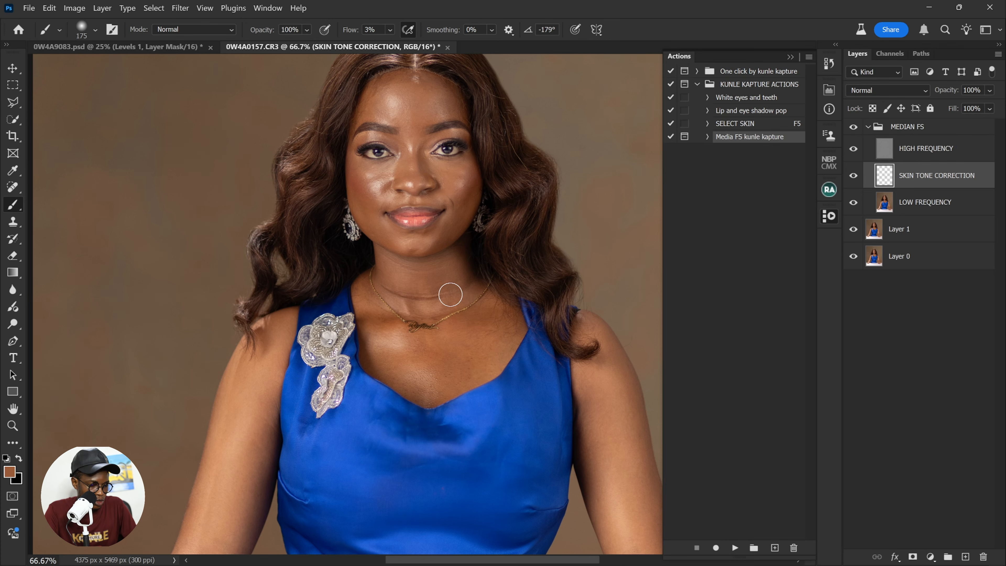
# - Even out the skin tone on both forearms with locally sampled colours, using brush sizes of 150 and 175 px
pyautogui.scroll(-10, 451, 295)
pyautogui.keyDown('alt'); pyautogui.click(508, 237); pyautogui.keyUp('alt')
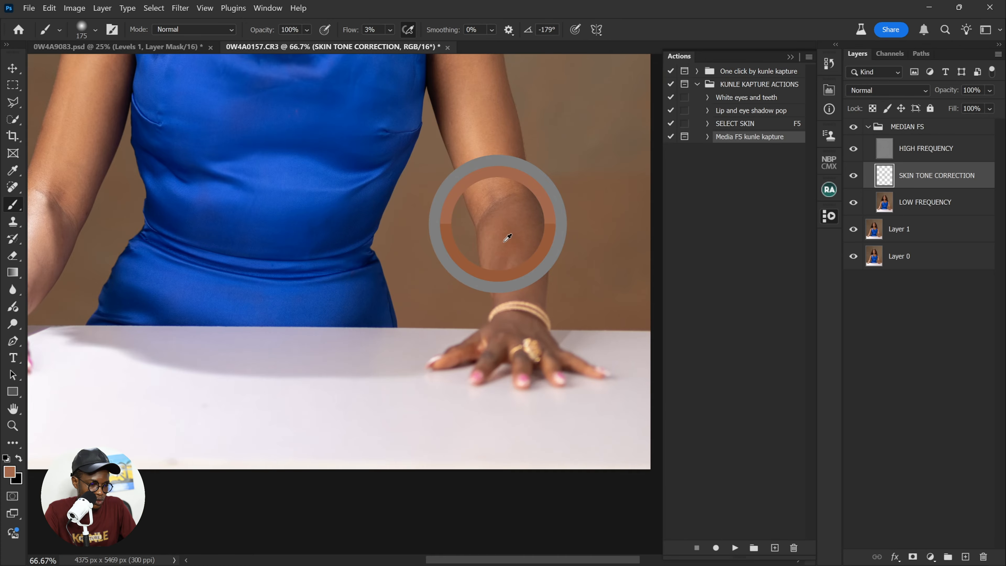
pyautogui.press('[')
pyautogui.press('[')
pyautogui.press('[')
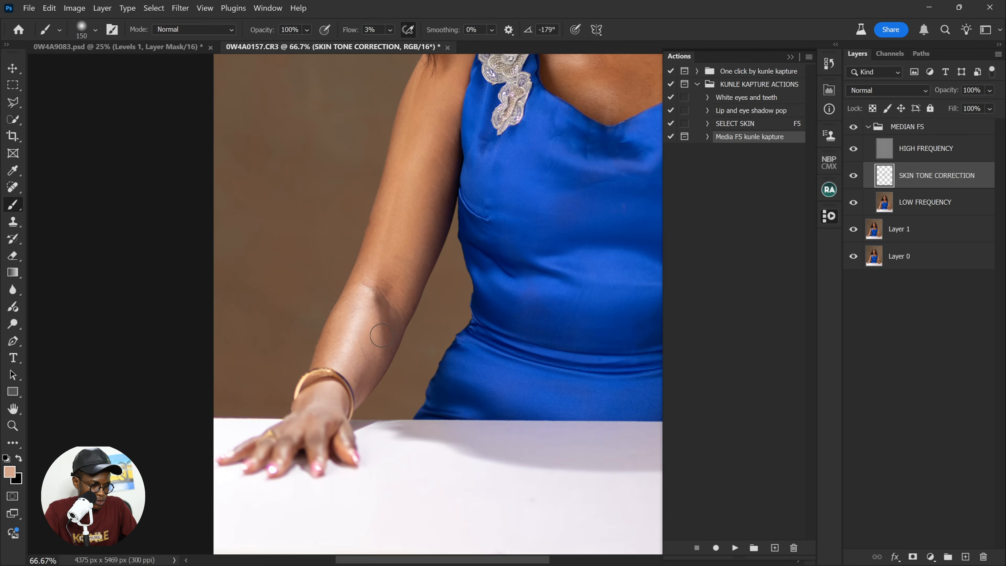
pyautogui.press(']')
pyautogui.press(']')
pyautogui.press(']')
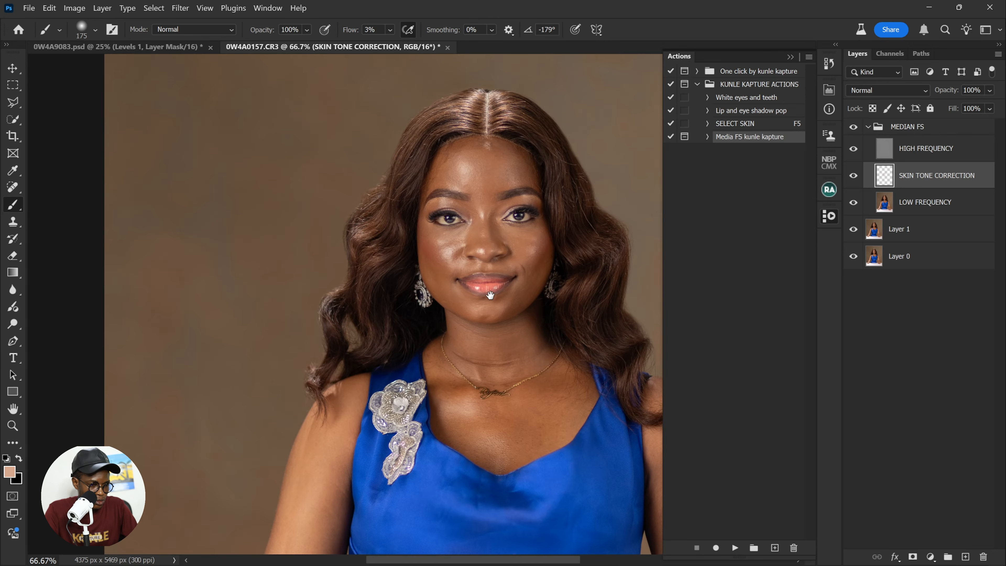
# - Even out the facial skin tones with the 3% flow brush, reducing its size from 175 px to 125 and 100 px
pyautogui.moveTo(490, 296); pyautogui.dragTo(489, 278)
pyautogui.hotkey('ctrl', '+')
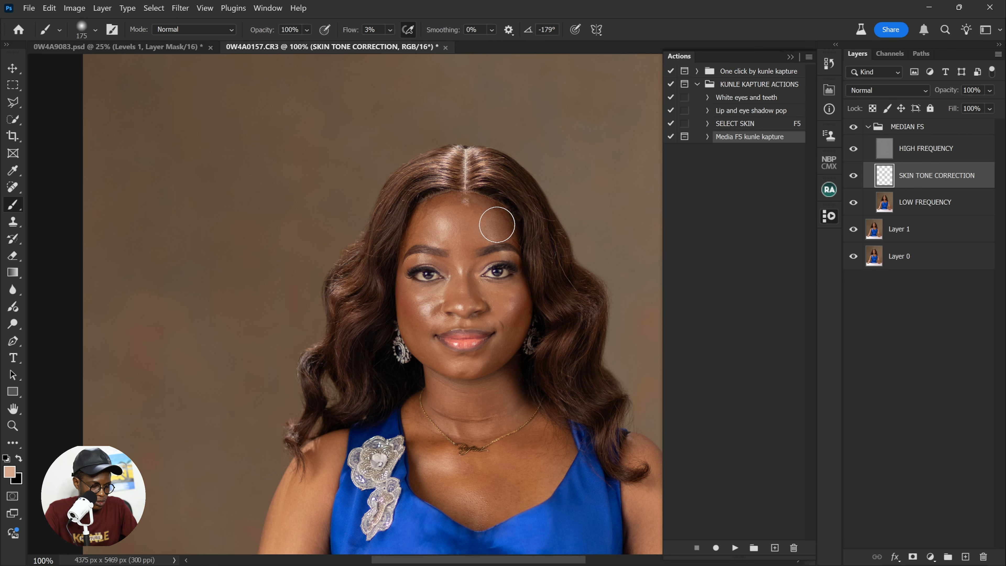
pyautogui.scroll(1, 510, 370)
pyautogui.press('[')
pyautogui.press('[')
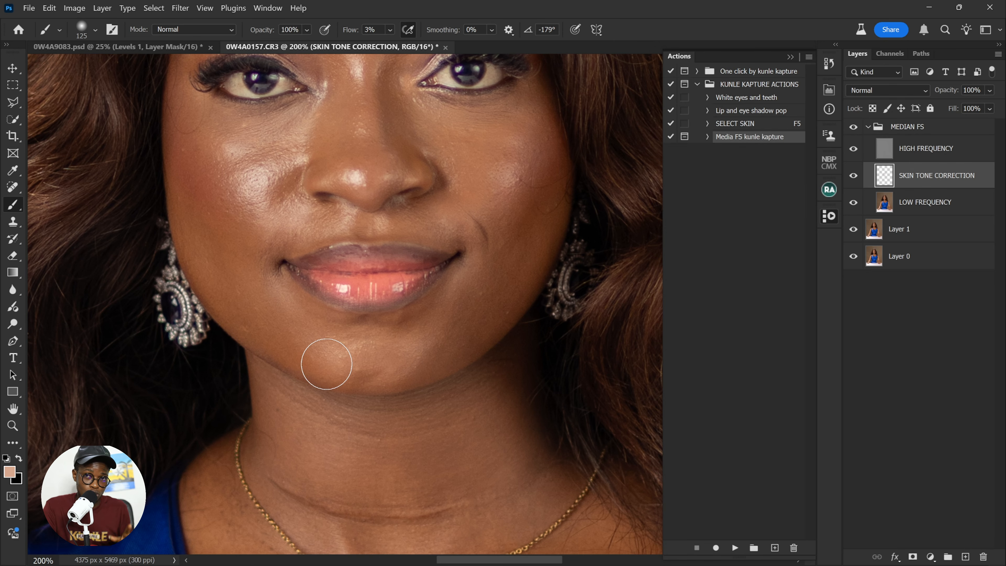
pyautogui.press('[')
pyautogui.hotkey('ctrl', '0')
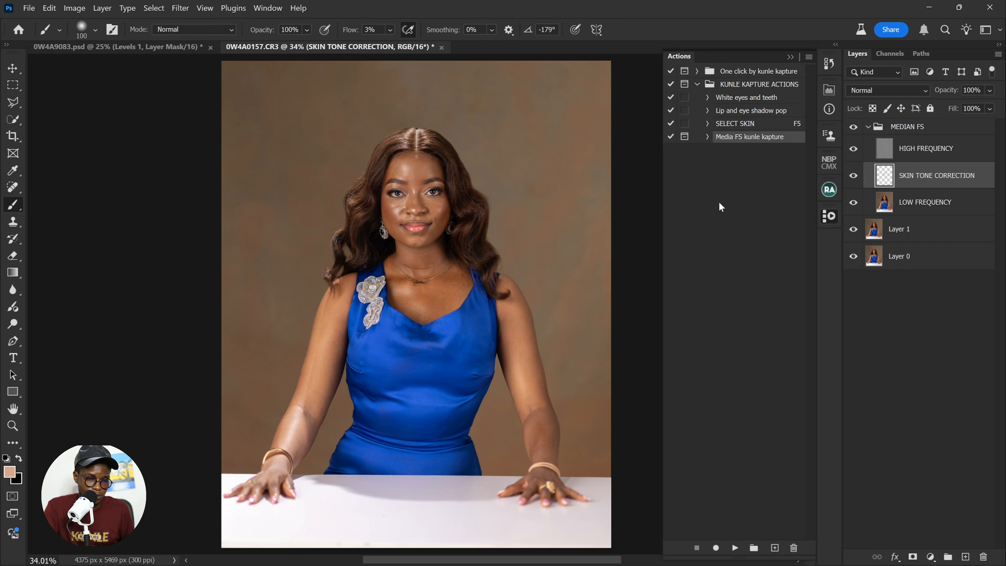
# - Add a new layer above SKIN TONE CORRECTION and name it "mixer brush"
pyautogui.hotkey('ctrl', 'shift', 'alt', 'n')
pyautogui.doubleClick(915, 177)
pyautogui.write('m')
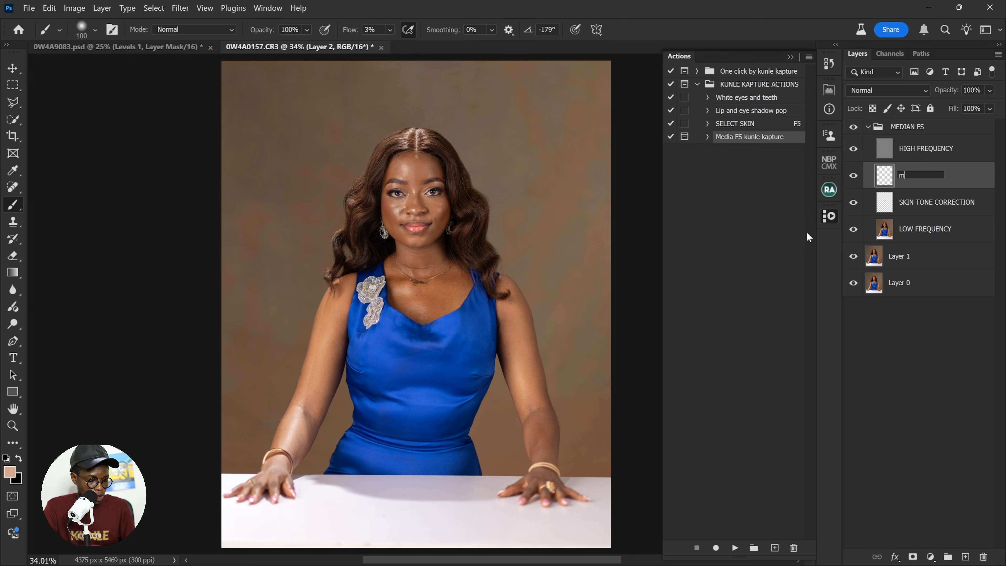
pyautogui.write('ixer brush')
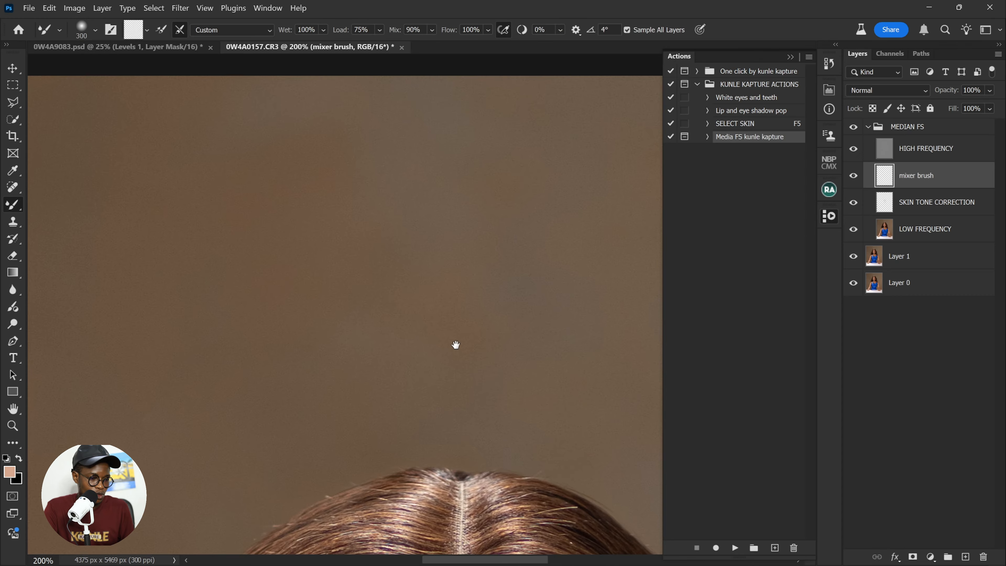
# - Blend the forehead skin with a 90 px Mixer Brush sampling all layers, with the HIGH FREQUENCY layer hidden
pyautogui.moveTo(455, 344); pyautogui.dragTo(442, 32)
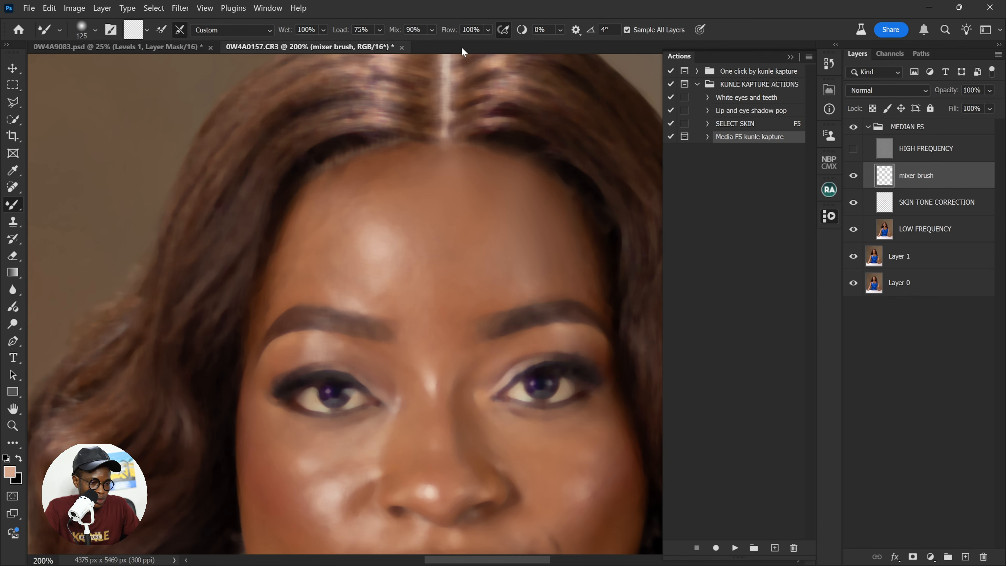
pyautogui.keyDown('alt'); pyautogui.click(459, 180); pyautogui.keyUp('alt')
pyautogui.press('[')
pyautogui.press('[')
pyautogui.press('[')
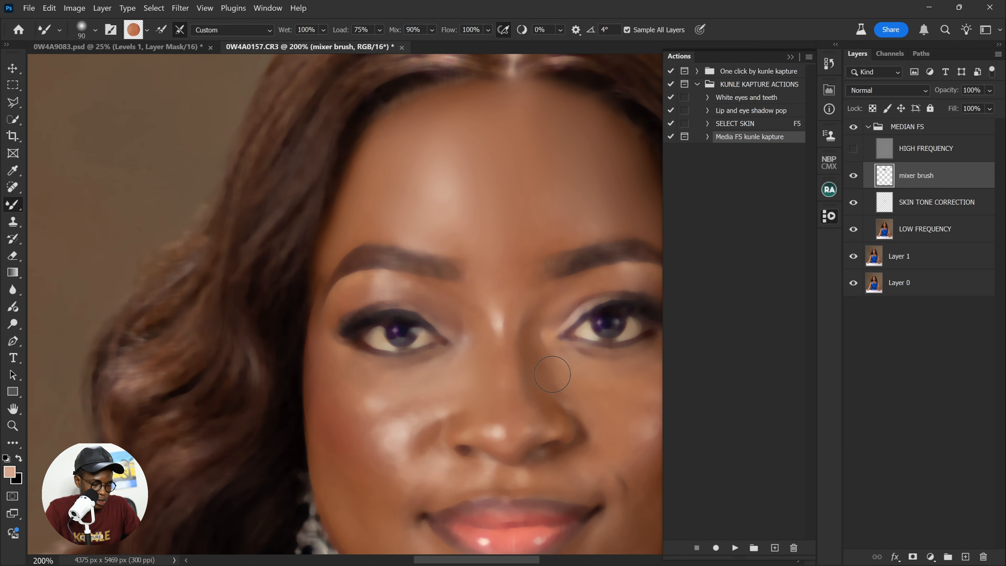
# - Blend the cheek highlights, jaw and chin with the Mixer Brush at about 125 px
pyautogui.press(']')
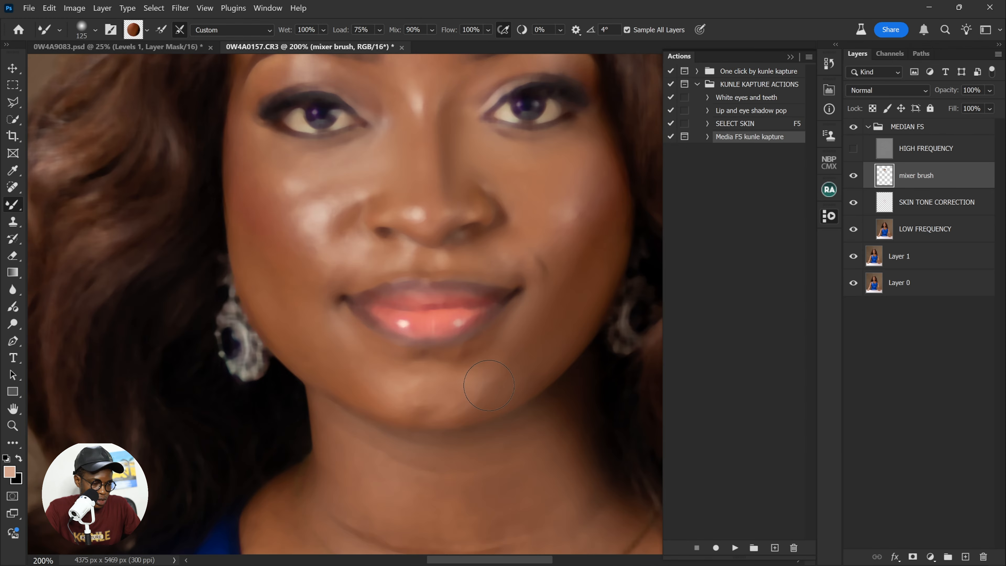
pyautogui.moveTo(318, 185)
pyautogui.mouseDown()
pyautogui.moveTo(308, 243)
pyautogui.moveTo(280, 176)
pyautogui.moveTo(262, 276)
pyautogui.mouseUp()
pyautogui.press(']')
pyautogui.moveTo(561, 223); pyautogui.dragTo(589, 265)
pyautogui.press(']')
pyautogui.press('[')
pyautogui.moveTo(467, 401)
pyautogui.mouseDown()
pyautogui.moveTo(460, 364)
pyautogui.moveTo(520, 361)
pyautogui.mouseUp()
# - Smooth the skin beside the nose and mouth and under the eyes with a 90 px Mixer Brush
pyautogui.press('[')
pyautogui.press('[')
pyautogui.press('[')
pyautogui.moveTo(477, 260); pyautogui.dragTo(514, 273)
pyautogui.moveTo(552, 151); pyautogui.dragTo(570, 139)
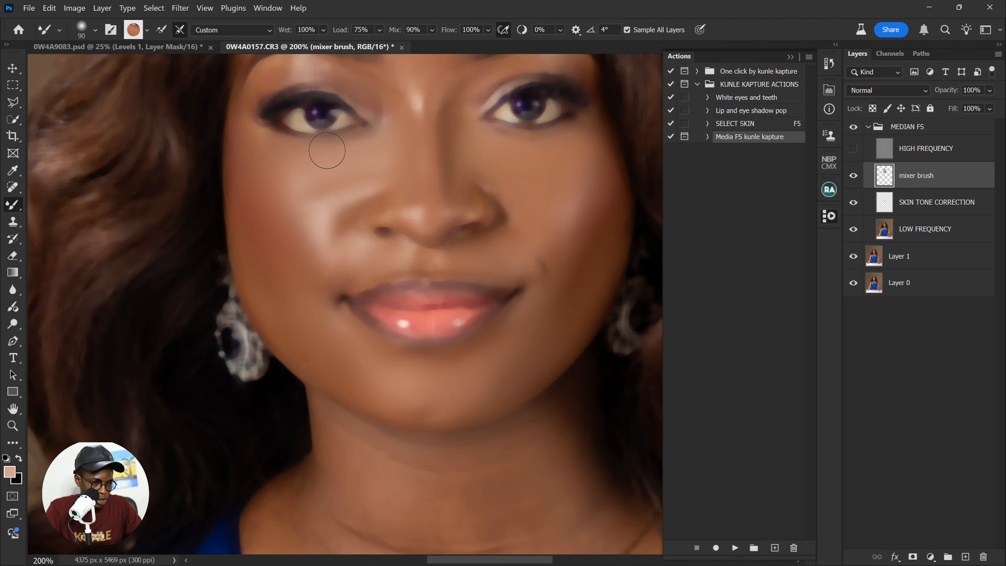
pyautogui.moveTo(327, 151); pyautogui.dragTo(354, 151)
# - Blend the skin of the neck, collarbones and chest around the necklace, enlarging the Mixer Brush to 250 px
pyautogui.hotkey('ctrl', '-')
pyautogui.moveTo(425, 368); pyautogui.dragTo(430, 238)
pyautogui.press(']')
pyautogui.press(']')
pyautogui.press(']')
pyautogui.press(']')
pyautogui.moveTo(457, 293)
pyautogui.mouseDown()
pyautogui.moveTo(413, 290)
pyautogui.moveTo(377, 353)
pyautogui.mouseUp()
pyautogui.press(']')
pyautogui.moveTo(492, 410)
pyautogui.mouseDown()
pyautogui.moveTo(552, 357)
pyautogui.moveTo(483, 354)
pyautogui.moveTo(401, 399)
pyautogui.moveTo(462, 411)
pyautogui.mouseUp()
pyautogui.moveTo(483, 286)
pyautogui.mouseDown()
pyautogui.moveTo(431, 262)
pyautogui.moveTo(490, 269)
pyautogui.moveTo(404, 281)
pyautogui.mouseUp()
pyautogui.press(']')
pyautogui.moveTo(503, 385)
pyautogui.mouseDown()
pyautogui.moveTo(546, 322)
pyautogui.moveTo(565, 316)
pyautogui.mouseUp()
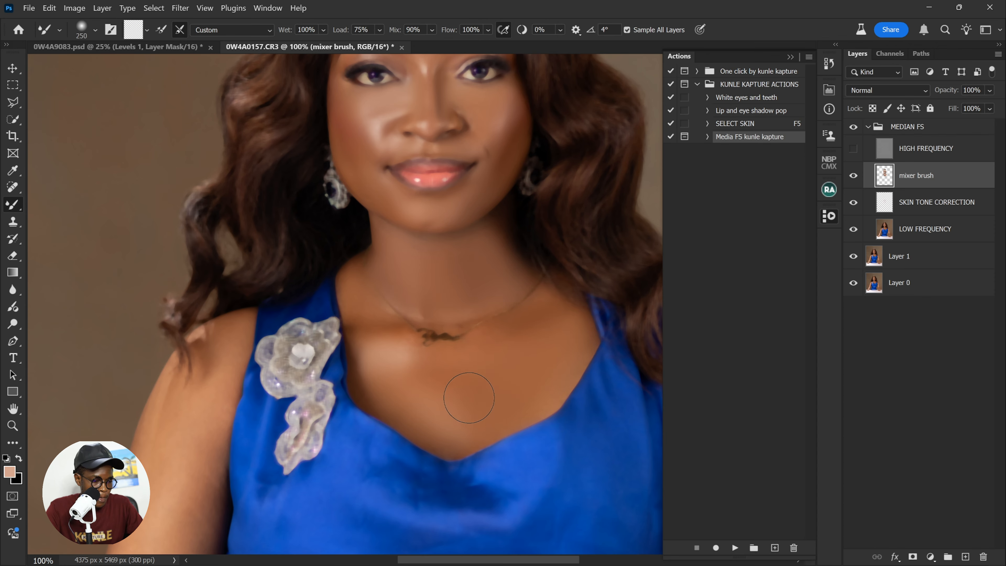
# - Smooth the arm on the brooch side from the bangle up to the shoulder with 250 and 200 px Mixer Brushes
pyautogui.moveTo(368, 381); pyautogui.dragTo(578, 213)
pyautogui.moveTo(374, 401); pyautogui.dragTo(432, 247)
pyautogui.moveTo(462, 155)
pyautogui.mouseDown()
pyautogui.moveTo(415, 362)
pyautogui.moveTo(358, 412)
pyautogui.mouseUp()
pyautogui.moveTo(375, 331); pyautogui.dragTo(496, 146)
pyautogui.press('[')
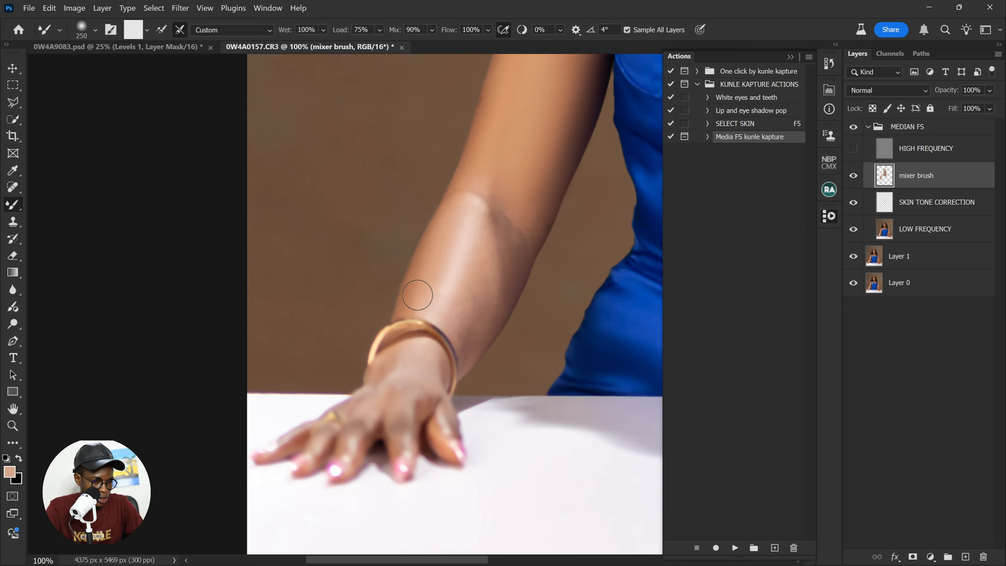
pyautogui.moveTo(489, 250); pyautogui.dragTo(469, 325)
pyautogui.press('[')
pyautogui.moveTo(378, 406)
pyautogui.mouseDown()
pyautogui.moveTo(445, 324)
pyautogui.moveTo(496, 315)
pyautogui.moveTo(466, 304)
pyautogui.mouseUp()
pyautogui.press(']')
pyautogui.moveTo(549, 174); pyautogui.dragTo(497, 335)
pyautogui.moveTo(529, 143); pyautogui.dragTo(501, 298)
pyautogui.moveTo(562, 258); pyautogui.dragTo(546, 330)
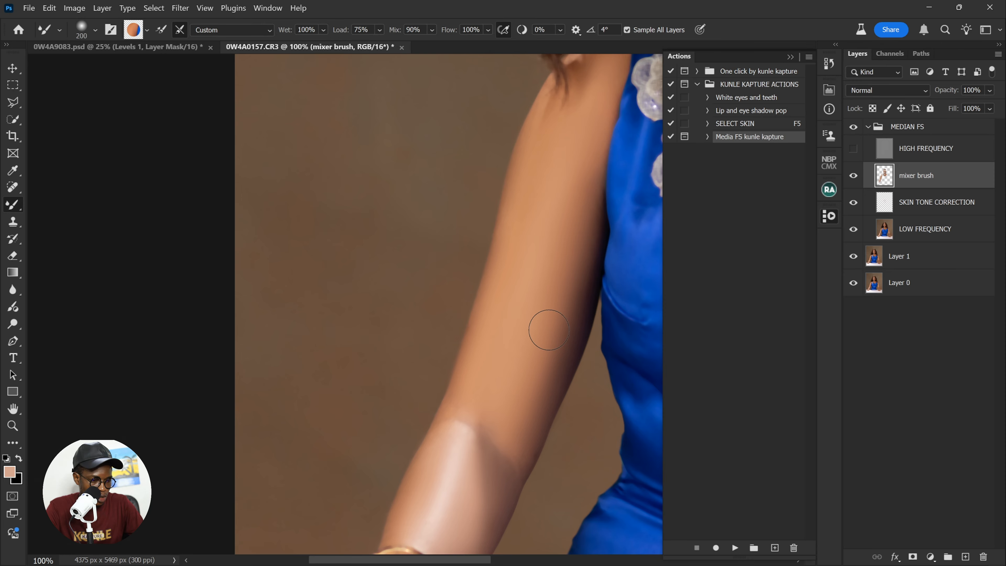
# - Blend the upper arm on the side opposite the brooch with the Mixer Brush
pyautogui.moveTo(586, 222); pyautogui.dragTo(111, 336)
pyautogui.press(']')
pyautogui.press(']')
pyautogui.press(']')
pyautogui.press('[')
pyautogui.press('[')
pyautogui.press('[')
pyautogui.press(']')
pyautogui.press(']')
pyautogui.press(']')
pyautogui.moveTo(570, 315)
pyautogui.mouseDown()
pyautogui.moveTo(568, 330)
pyautogui.moveTo(499, 249)
pyautogui.moveTo(472, 346)
pyautogui.mouseUp()
# - Smooth the forearm and hand with the ring, using the Mixer Brush at 175 px and 100 px
pyautogui.press('[')
pyautogui.press('[')
pyautogui.press('[')
pyautogui.press('[')
pyautogui.press('[')
pyautogui.moveTo(491, 410)
pyautogui.mouseDown()
pyautogui.moveTo(474, 171)
pyautogui.moveTo(493, 273)
pyautogui.mouseUp()
pyautogui.press(']')
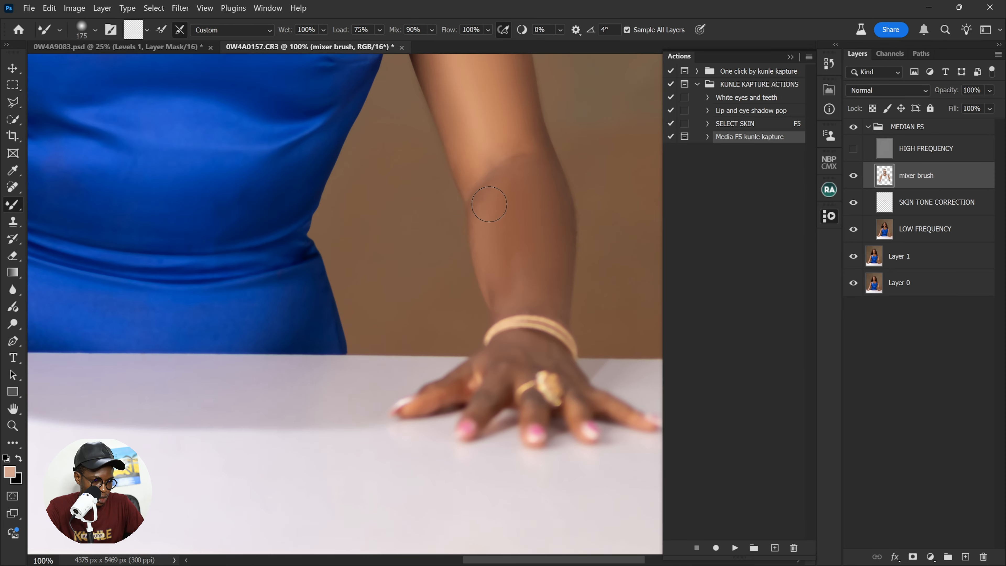
pyautogui.moveTo(487, 204); pyautogui.dragTo(510, 214)
pyautogui.moveTo(509, 350); pyautogui.dragTo(488, 239)
pyautogui.moveTo(510, 273)
pyautogui.mouseDown()
pyautogui.moveTo(582, 285)
pyautogui.moveTo(527, 243)
pyautogui.moveTo(479, 251)
pyautogui.mouseUp()
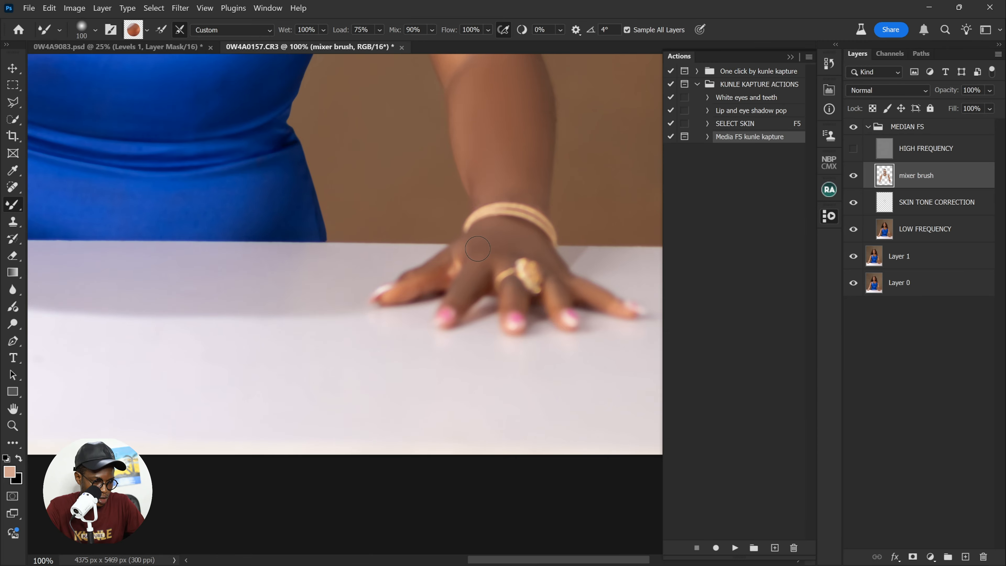
# - Smooth the wrinkles and uneven tones of the blue dress, using Mixer Brush sizes from 175 to 300 px
pyautogui.moveTo(40, 257); pyautogui.dragTo(589, 303)
pyautogui.press('[')
pyautogui.press('[')
pyautogui.press('[')
pyautogui.moveTo(392, 320); pyautogui.dragTo(411, 289)
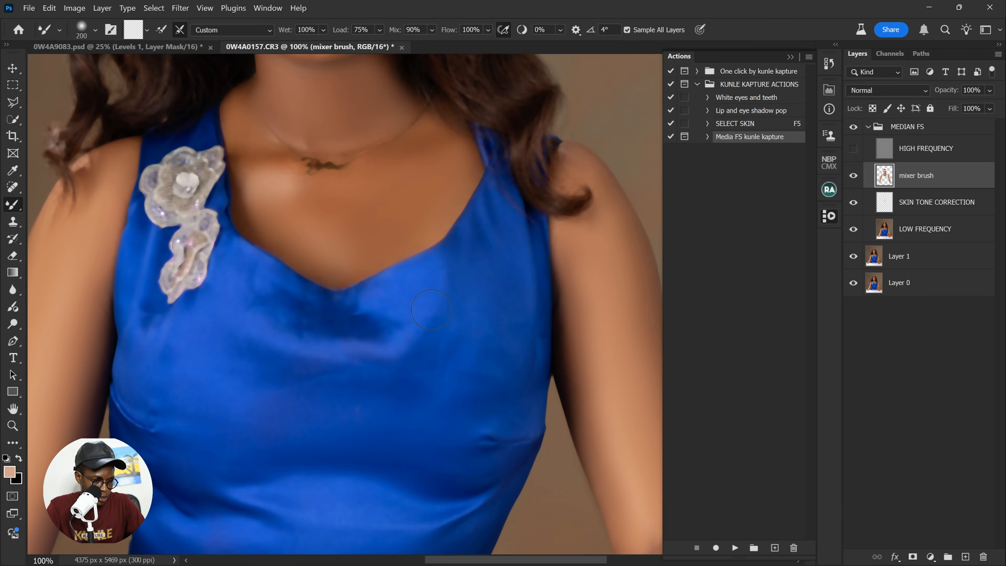
pyautogui.hotkey('ctrl', '-')
pyautogui.hotkey('ctrl', '-')
pyautogui.moveTo(383, 321); pyautogui.dragTo(372, 308)
pyautogui.press(']')
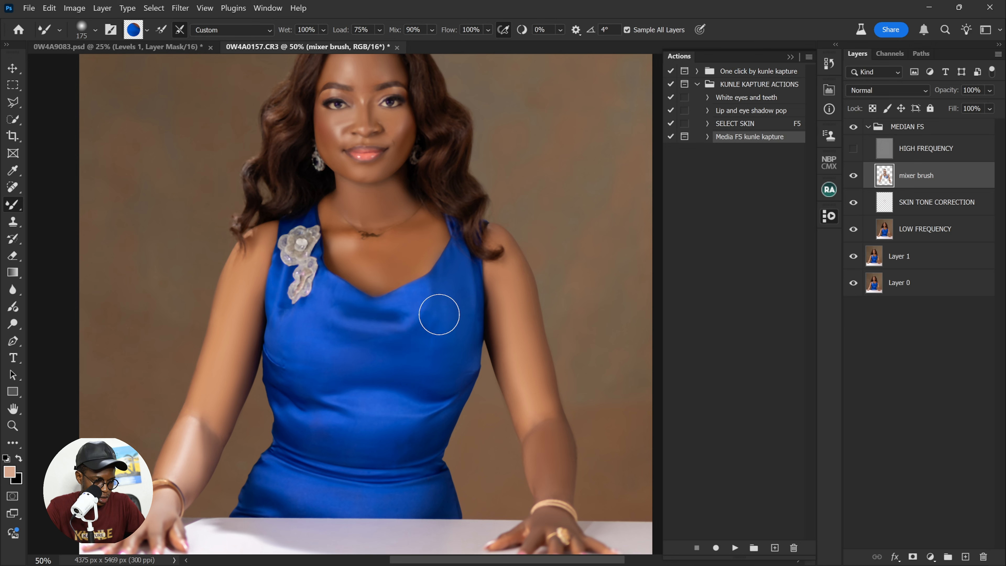
pyautogui.press('[')
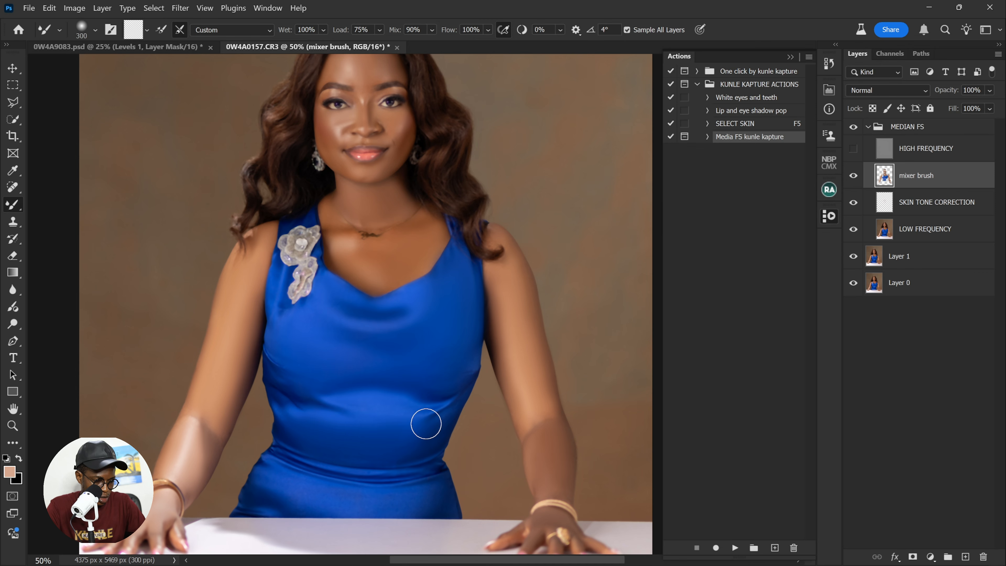
pyautogui.press(']')
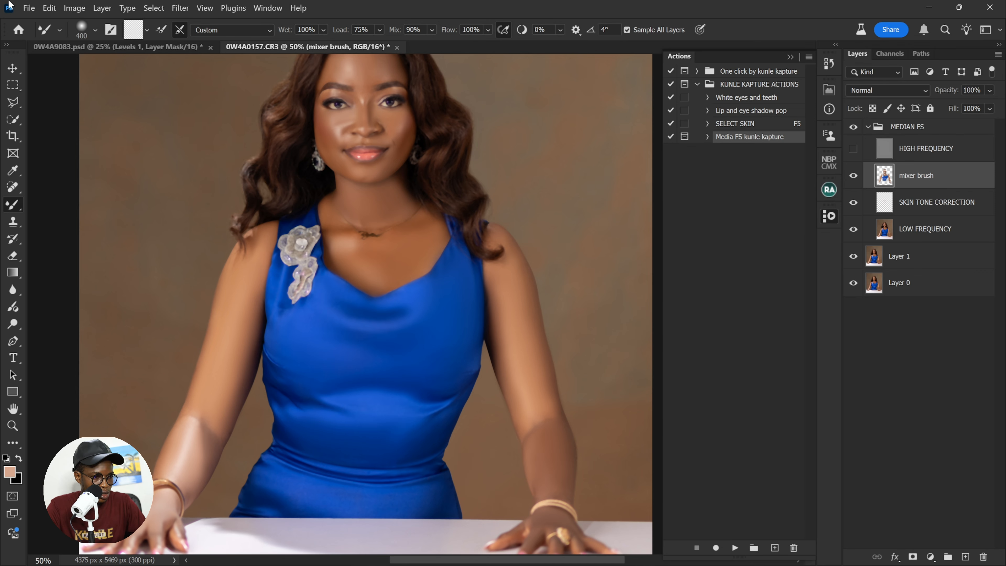
# - Show the HIGH FREQUENCY layer again and hide the mixer brush layer to compare the portrait without the blending
pyautogui.hotkey('ctrl', '0')
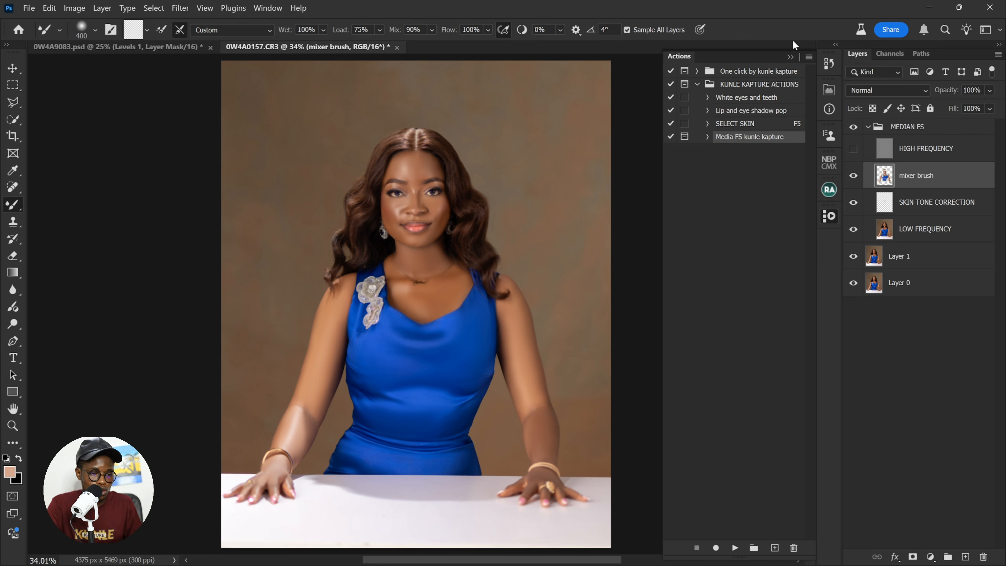
pyautogui.click(854, 149)
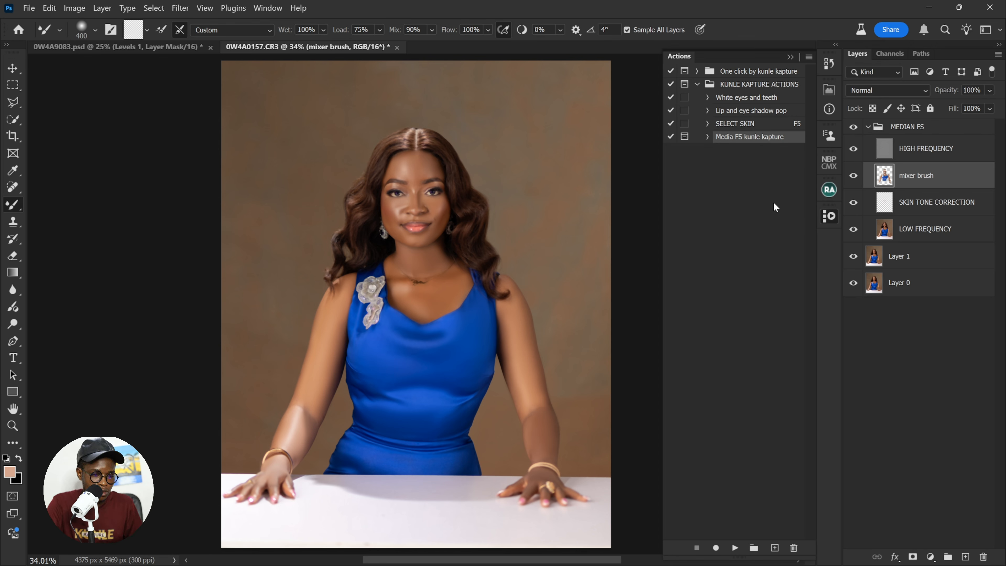
pyautogui.hotkey('ctrl', '+')
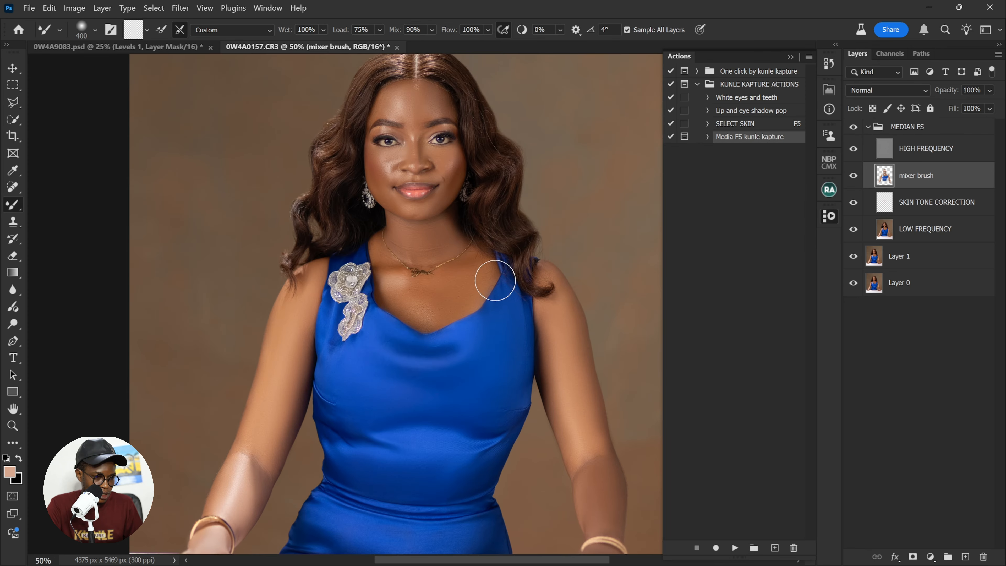
pyautogui.moveTo(428, 233); pyautogui.dragTo(453, 307)
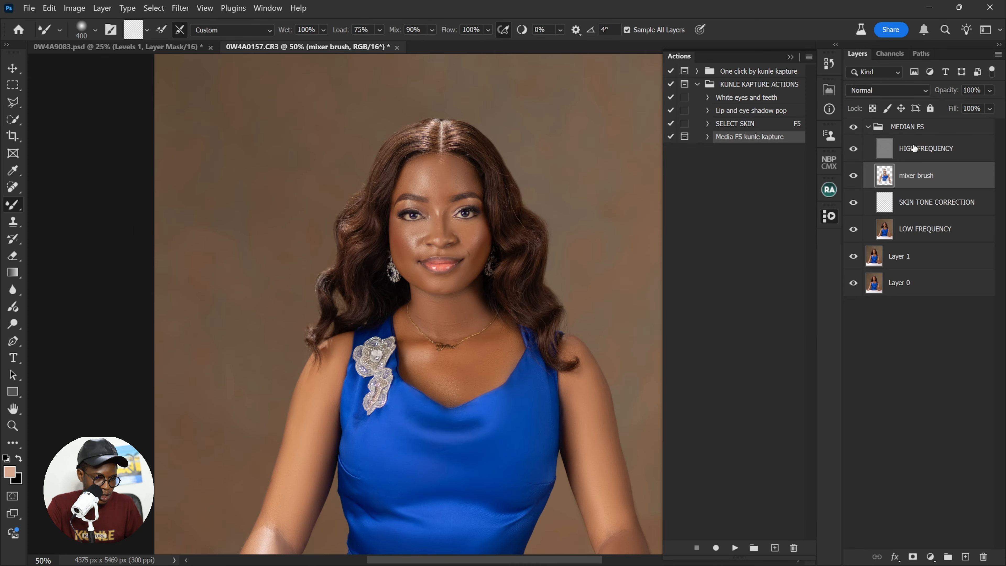
pyautogui.click(853, 176)
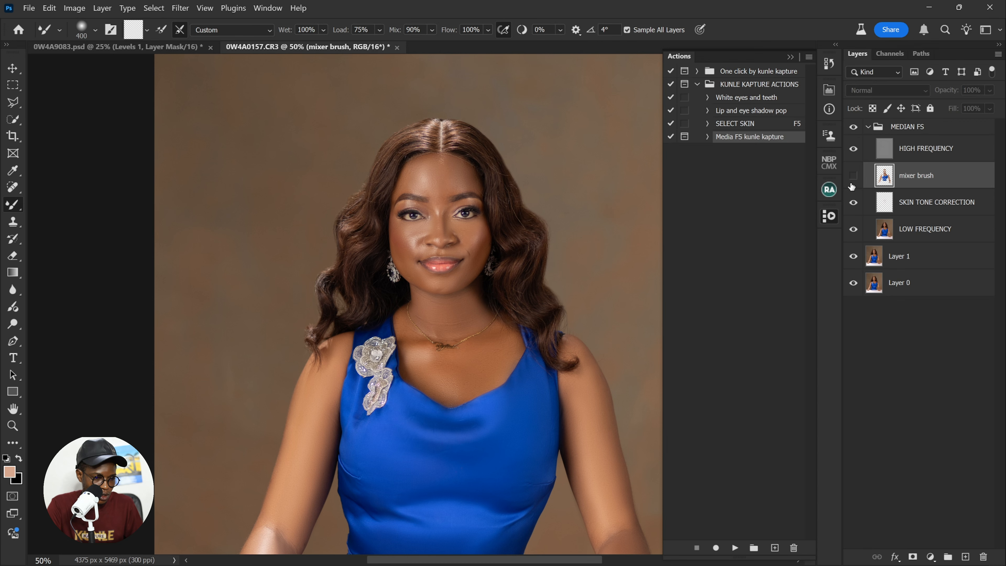
# - Show the mixer brush layer again and examine the blended skin of the face up close
pyautogui.click(853, 176)
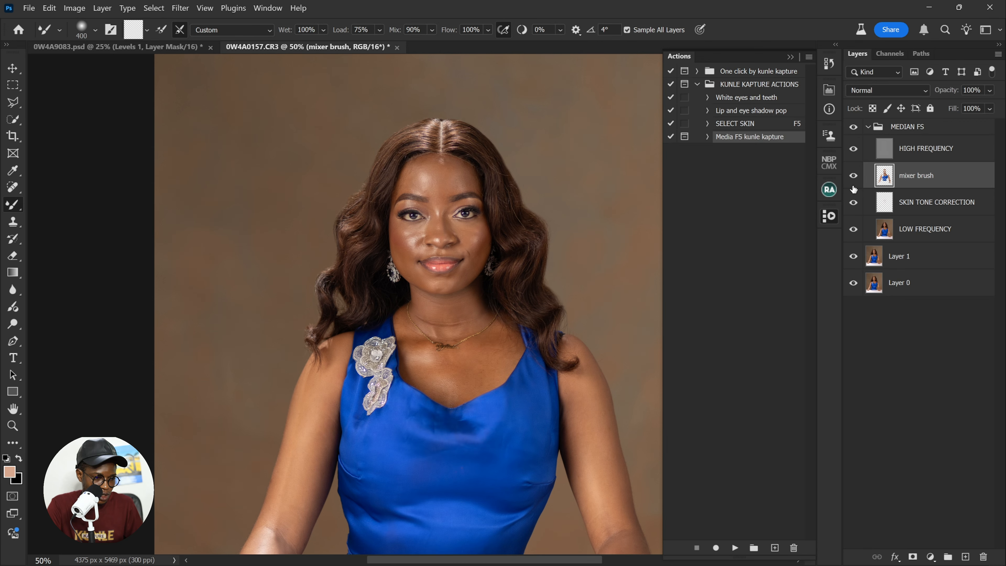
pyautogui.hotkey('ctrl', '+')
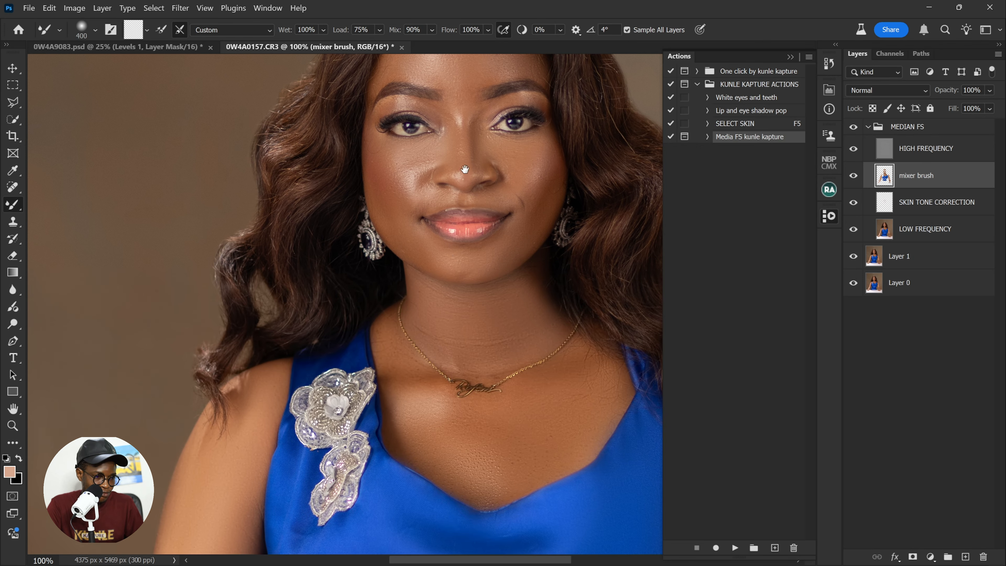
pyautogui.scroll(5, 505, 202)
pyautogui.hotkey('ctrl', '+')
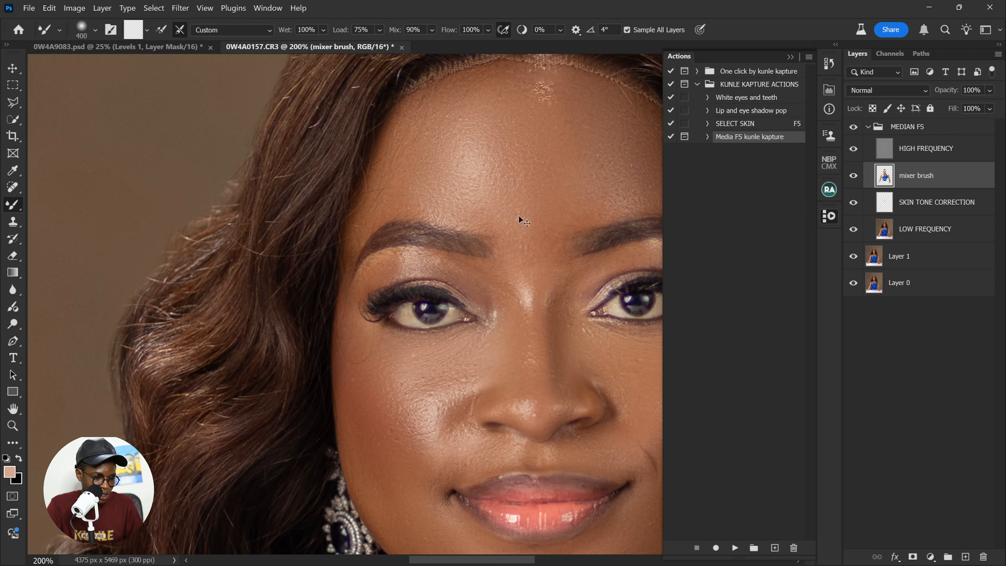
pyautogui.hotkey('ctrl', '-')
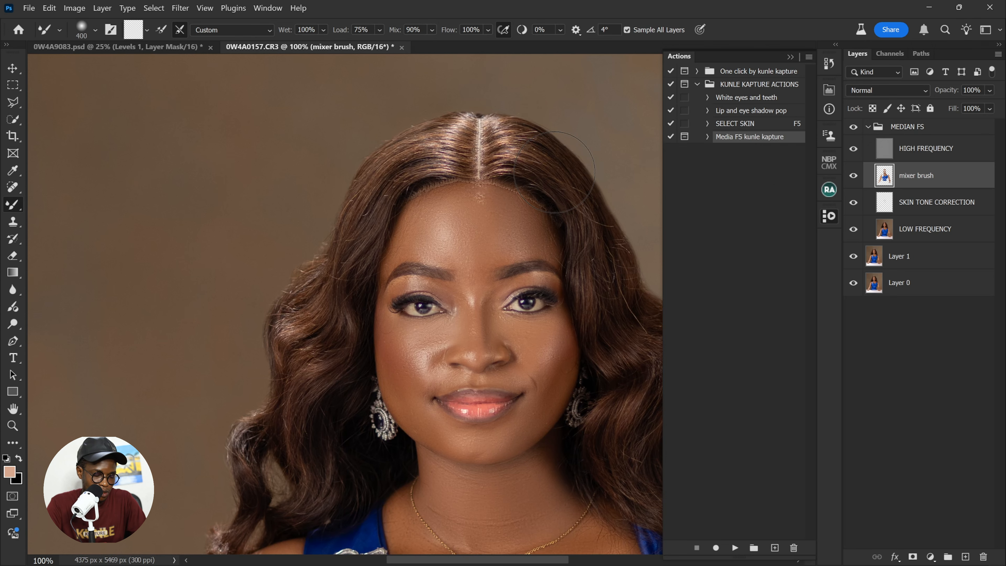
# - On the HIGH FREQUENCY layer, clone clean skin texture over the wig lace along the brooch-side hairline with a 45 px Clone Stamp
pyautogui.click(929, 152)
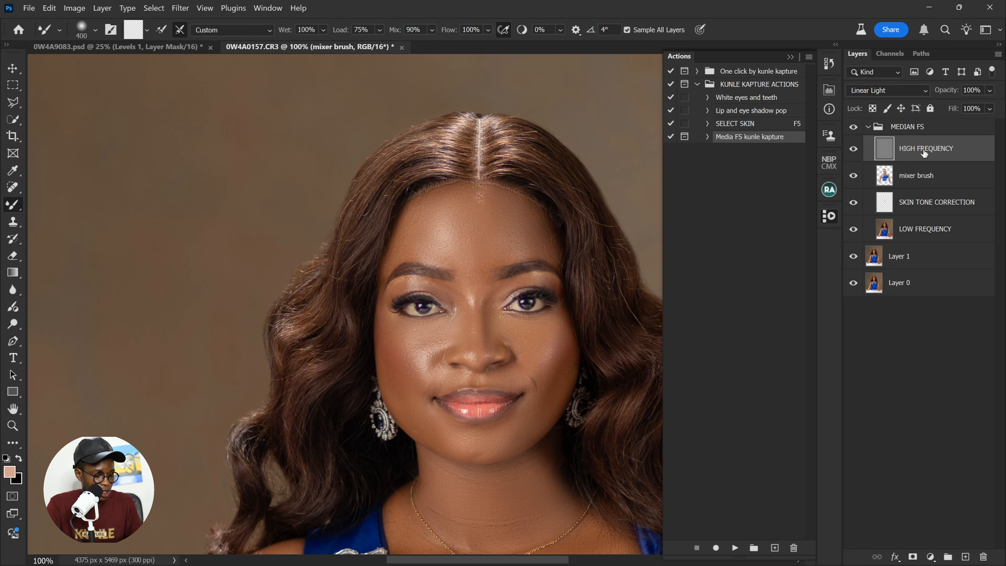
pyautogui.hotkey('ctrl', '+')
pyautogui.press('s')
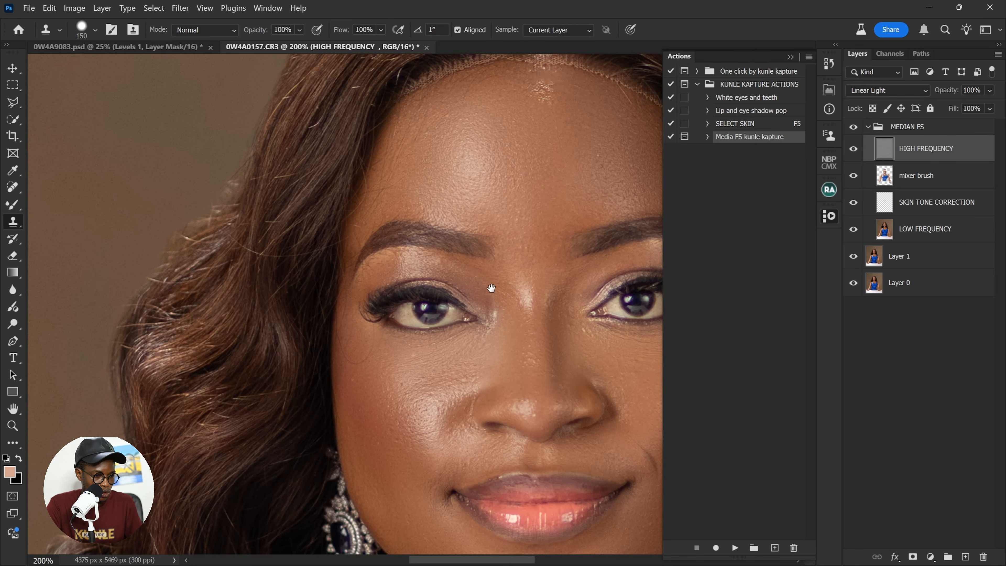
pyautogui.moveTo(492, 288); pyautogui.dragTo(427, 453)
pyautogui.press('[')
pyautogui.press('[')
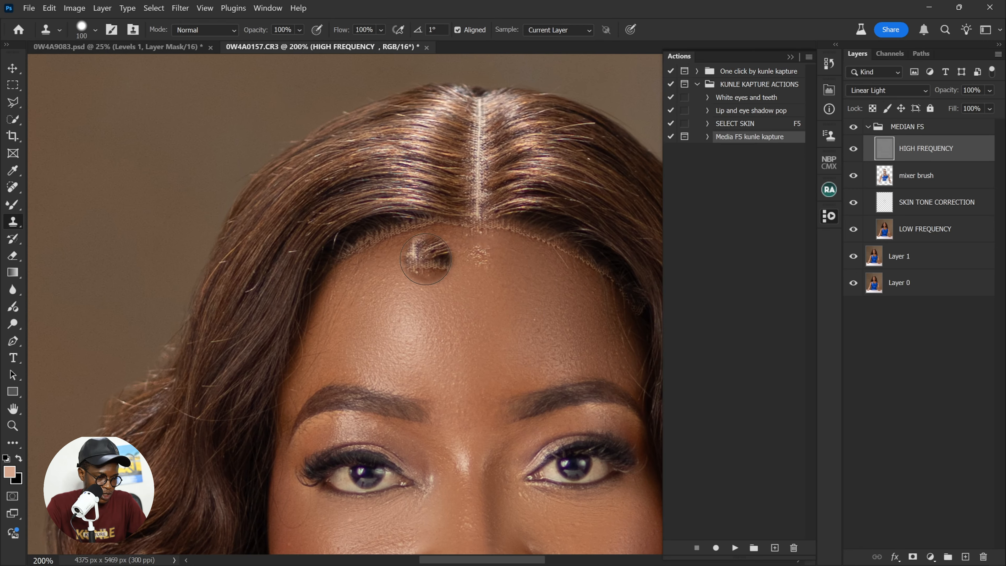
pyautogui.press('[')
pyautogui.press('[')
pyautogui.press('[')
pyautogui.press('[')
pyautogui.press('[')
pyautogui.press('[')
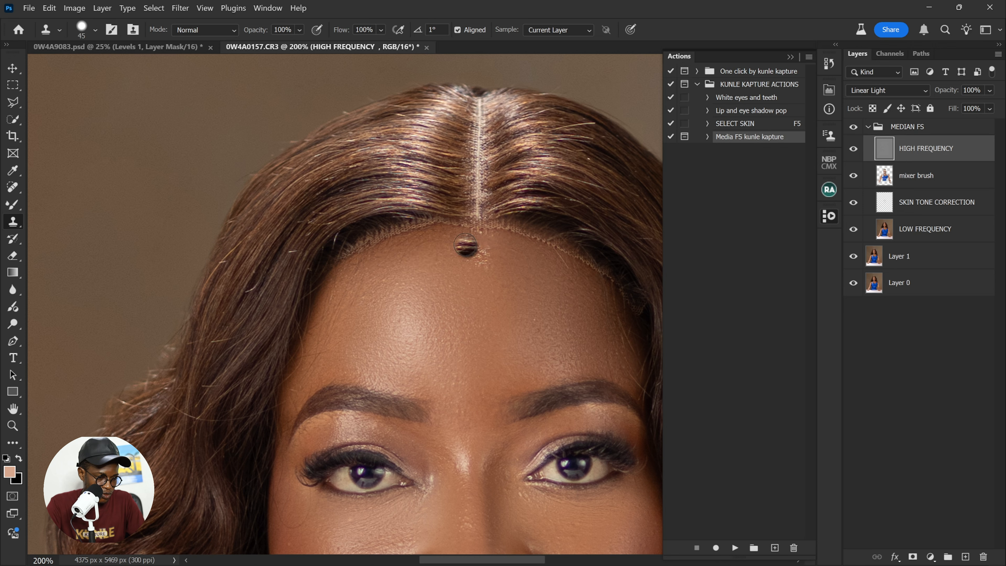
pyautogui.click(464, 245)
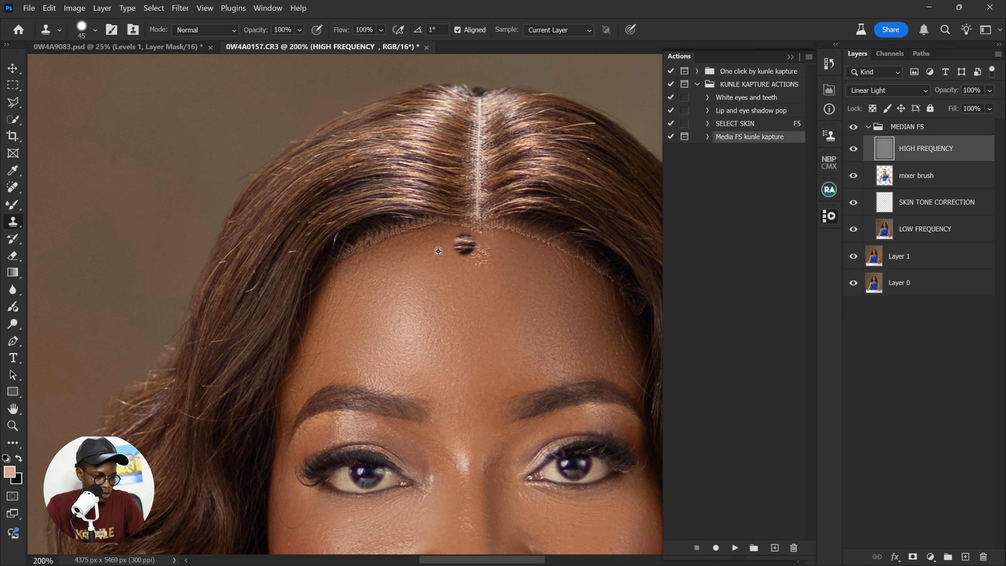
pyautogui.hotkey('ctrl', 'z')
pyautogui.moveTo(451, 234); pyautogui.dragTo(426, 229)
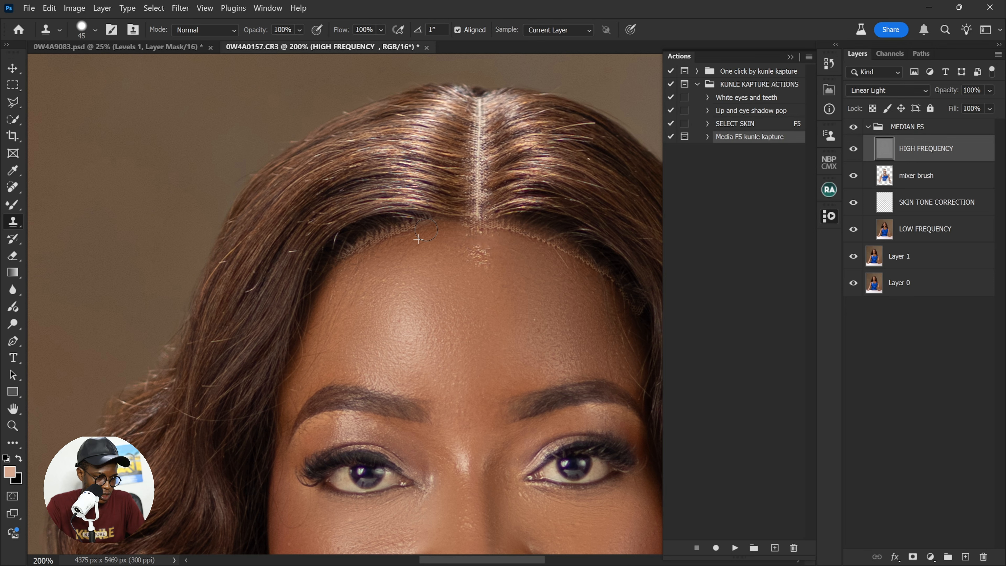
pyautogui.moveTo(426, 230); pyautogui.dragTo(344, 260)
# - Clone clean skin texture over the lace on the other side of the hairline and the rough patch beneath the parting
pyautogui.keyDown('alt'); pyautogui.click(572, 256); pyautogui.keyUp('alt')
pyautogui.moveTo(558, 243); pyautogui.dragTo(464, 236)
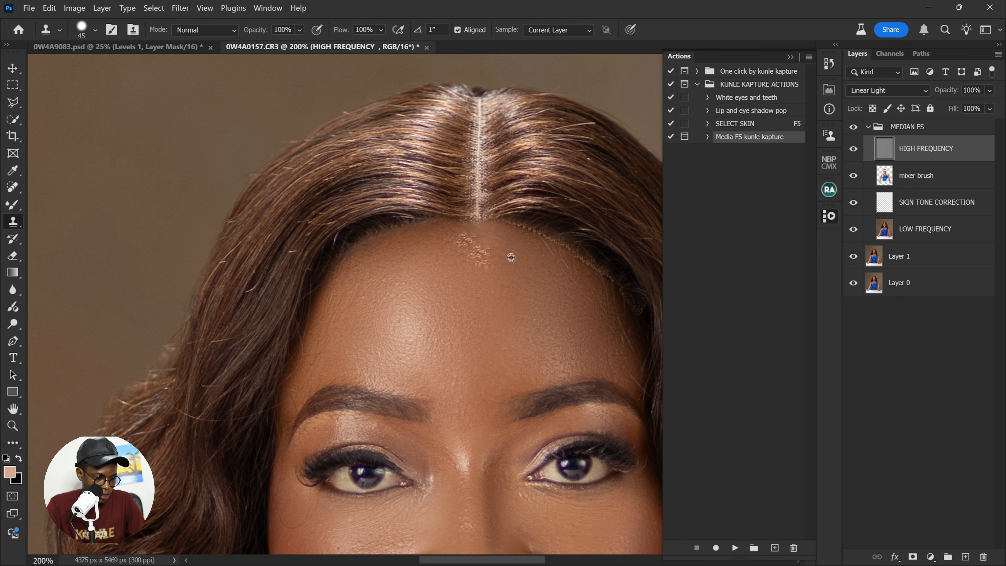
pyautogui.keyDown('alt'); pyautogui.click(511, 257); pyautogui.keyUp('alt')
pyautogui.moveTo(480, 262)
pyautogui.mouseDown()
pyautogui.moveTo(582, 263)
pyautogui.moveTo(618, 300)
pyautogui.mouseUp()
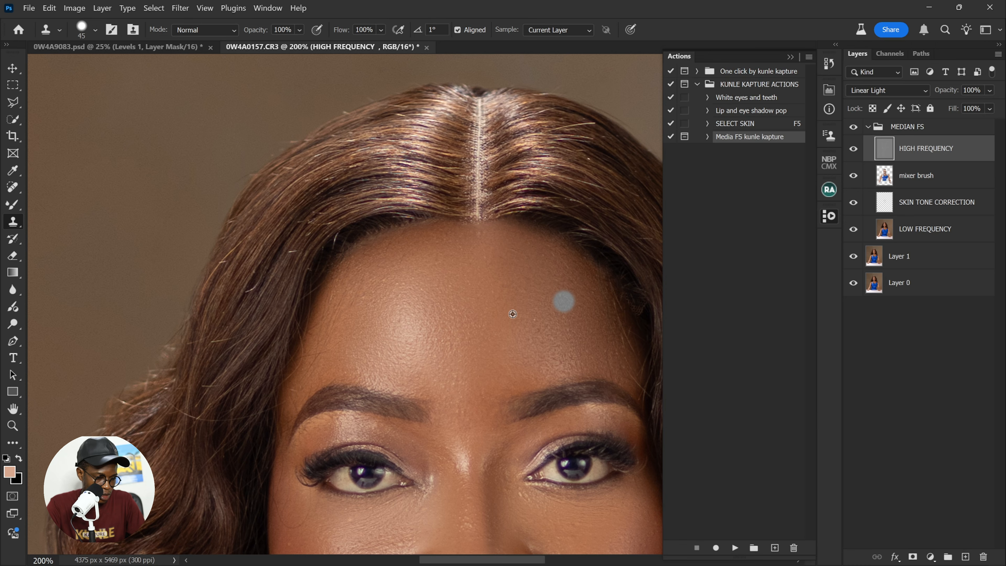
pyautogui.keyDown('alt'); pyautogui.click(579, 352); pyautogui.keyUp('alt')
pyautogui.moveTo(610, 321); pyautogui.dragTo(594, 274)
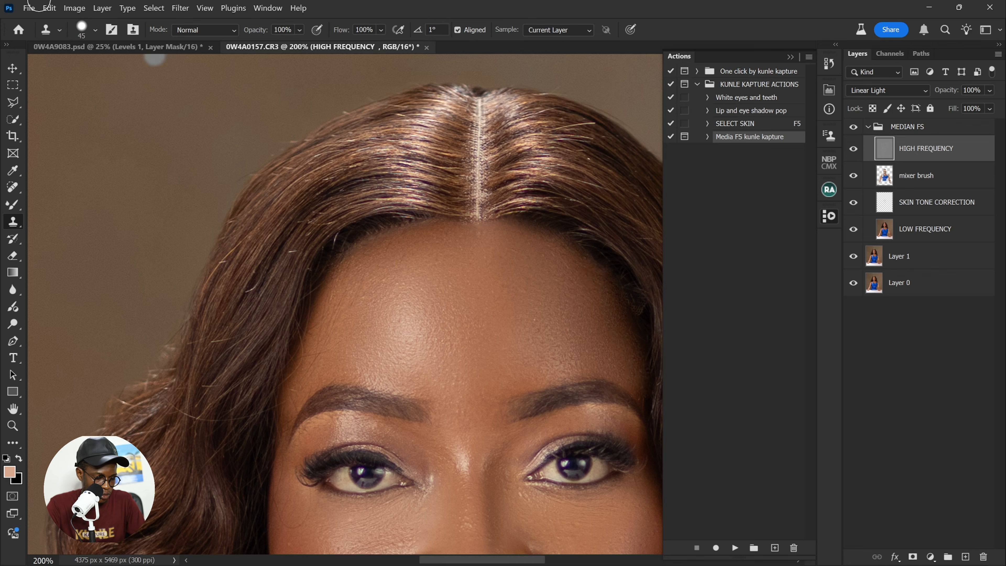
# - Try to clone skin texture onto the brooch side of the forehead just below the hairline
pyautogui.keyDown('alt'); pyautogui.click(359, 338); pyautogui.keyUp('alt')
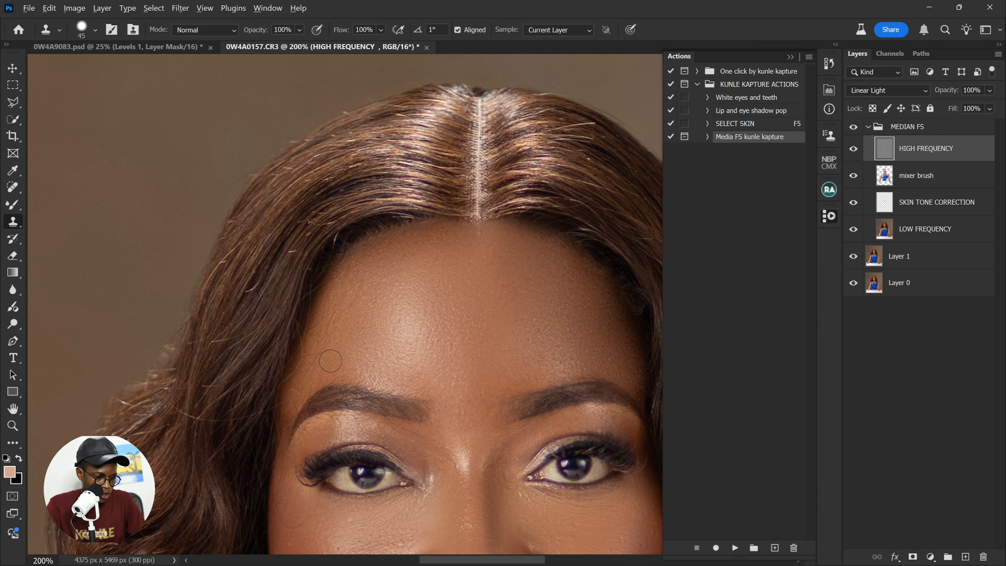
pyautogui.keyDown('alt'); pyautogui.click(357, 312); pyautogui.keyUp('alt')
pyautogui.moveTo(387, 262); pyautogui.dragTo(403, 261)
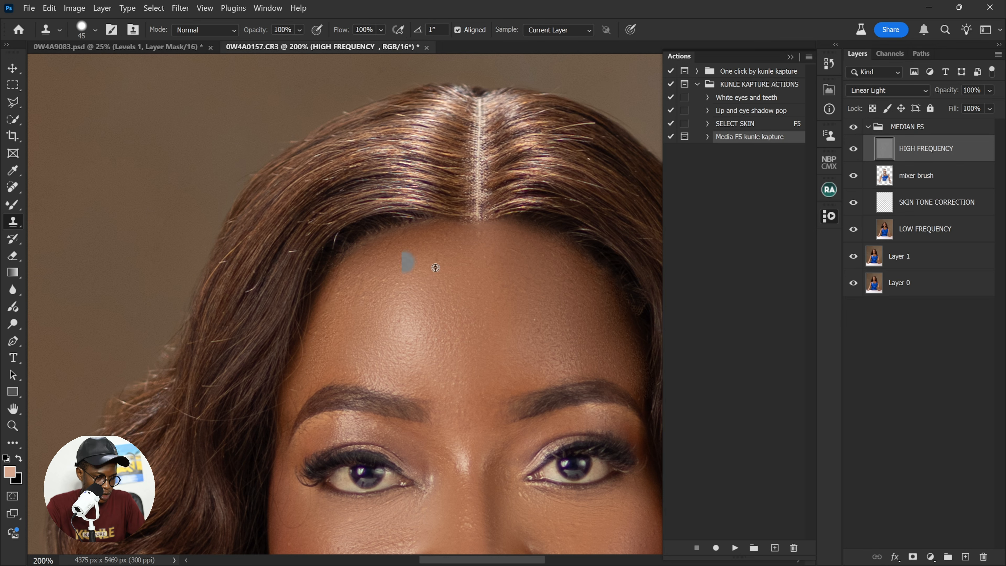
pyautogui.hotkey('ctrl', 'z')
# - Collapse the MEDIAN FS group and run the White eyes and teeth action above it
pyautogui.hotkey('ctrl', '0')
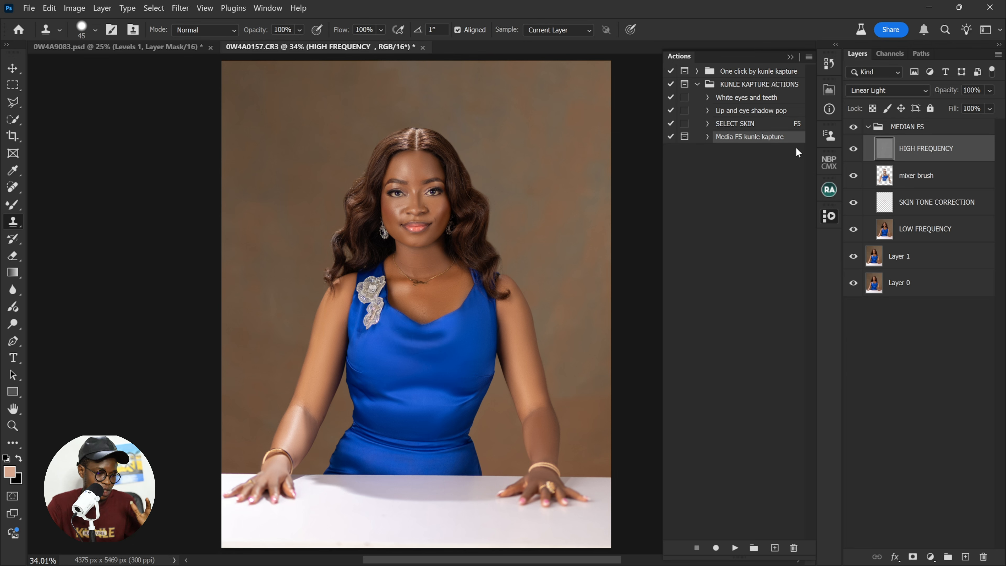
pyautogui.click(868, 126)
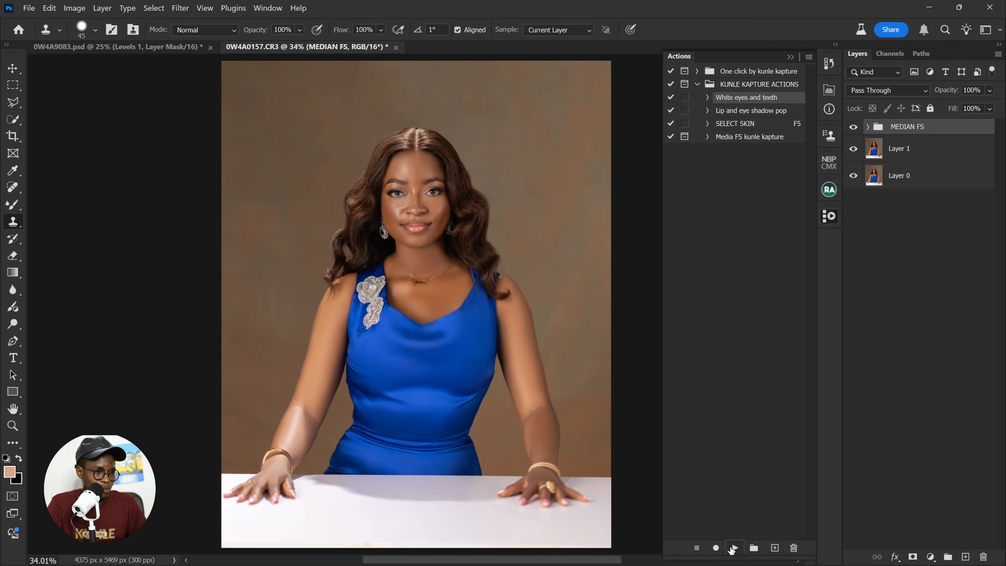
pyautogui.click(733, 548)
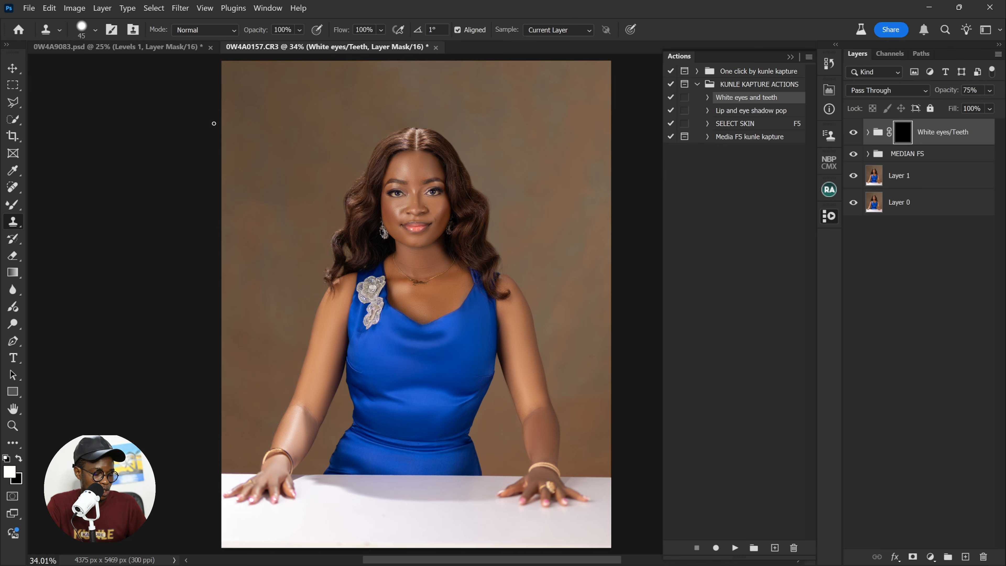
# - Paint white over the whites of both eyes on the White eyes/Teeth mask, using a 15 px brush at 100% flow
pyautogui.press('b')
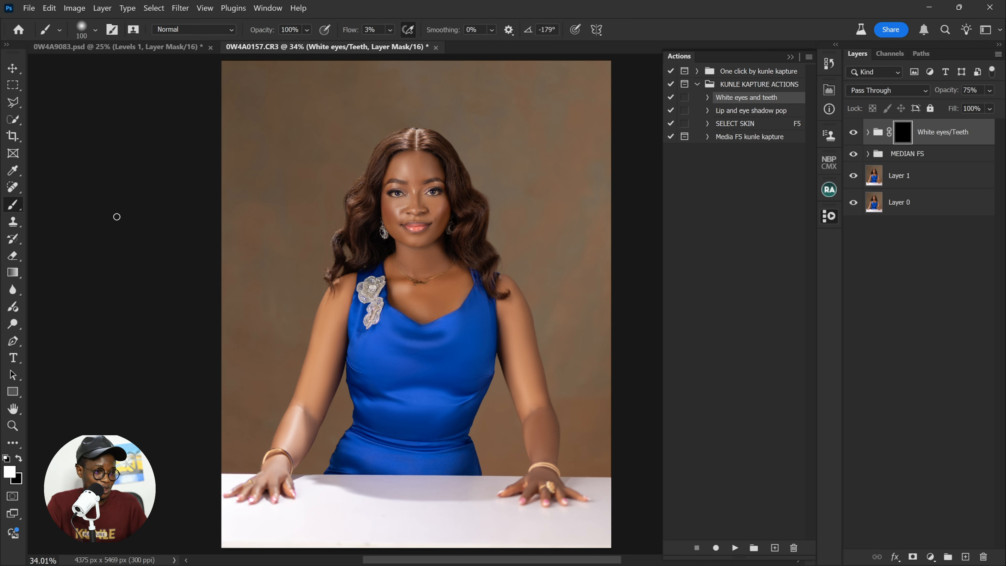
pyautogui.click(389, 31)
pyautogui.moveTo(396, 45); pyautogui.dragTo(454, 46)
pyautogui.hotkey('ctrl', '+')
pyautogui.hotkey('ctrl', '+')
pyautogui.hotkey('ctrl', '+')
pyautogui.hotkey('ctrl', '+')
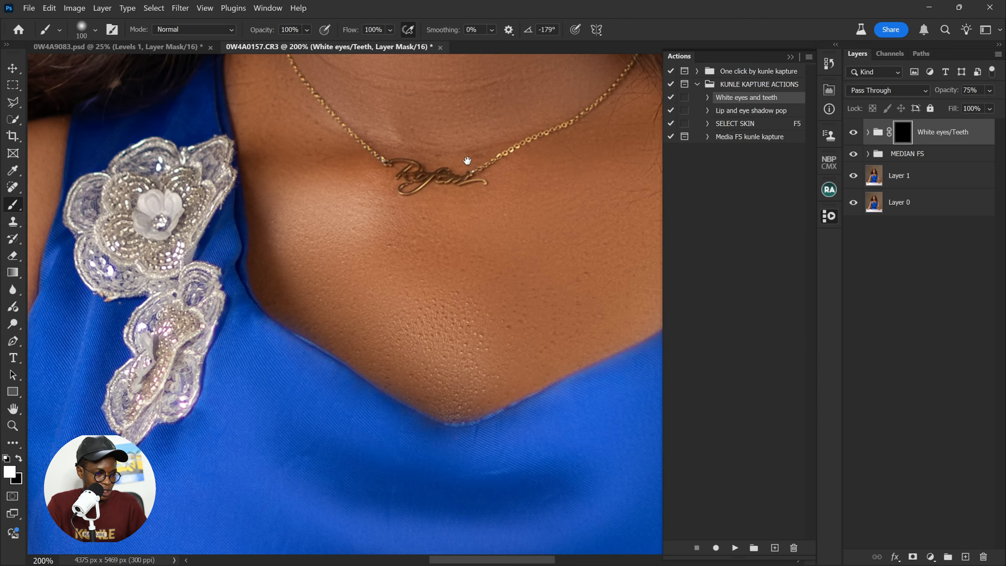
pyautogui.moveTo(457, 177); pyautogui.dragTo(526, 122)
pyautogui.moveTo(471, 263); pyautogui.dragTo(429, 375)
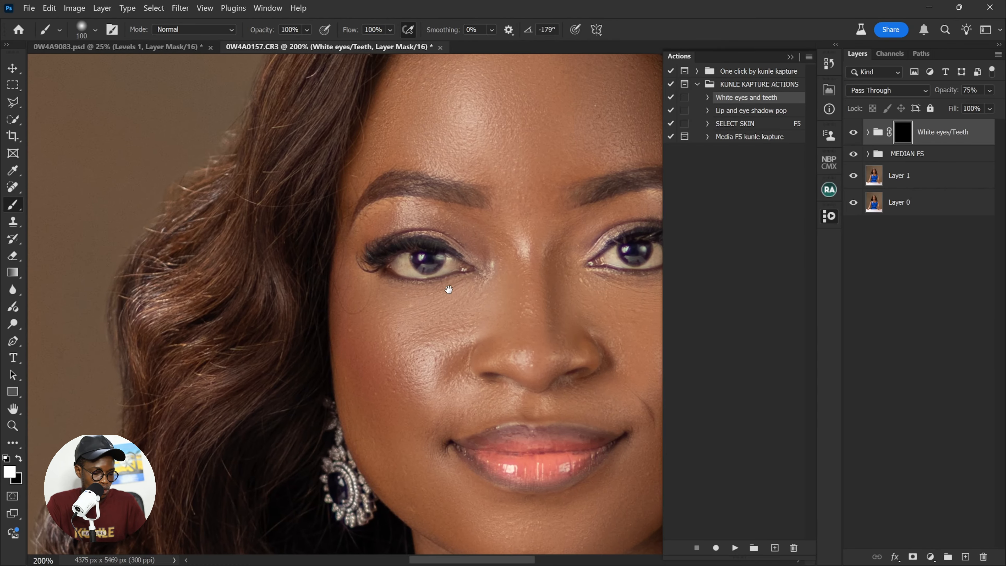
pyautogui.hotkey('ctrl', '+')
pyautogui.hotkey('ctrl', '+')
pyautogui.press('[')
pyautogui.press('[')
pyautogui.press('[')
pyautogui.press('[')
pyautogui.press('[')
pyautogui.press('[')
pyautogui.press('[')
pyautogui.press('[')
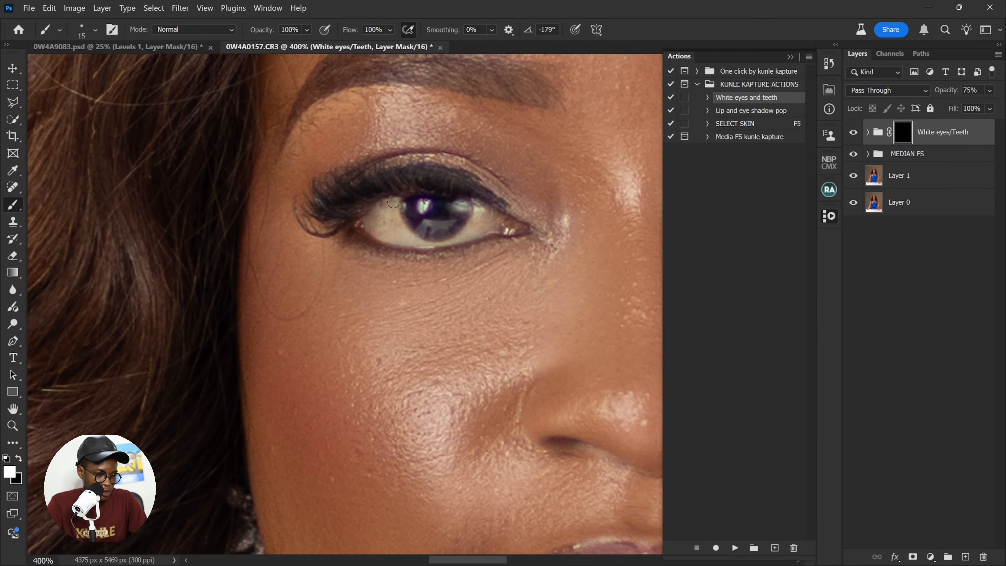
pyautogui.moveTo(392, 206)
pyautogui.mouseDown()
pyautogui.moveTo(370, 216)
pyautogui.moveTo(419, 241)
pyautogui.moveTo(511, 228)
pyautogui.moveTo(133, 251)
pyautogui.mouseUp()
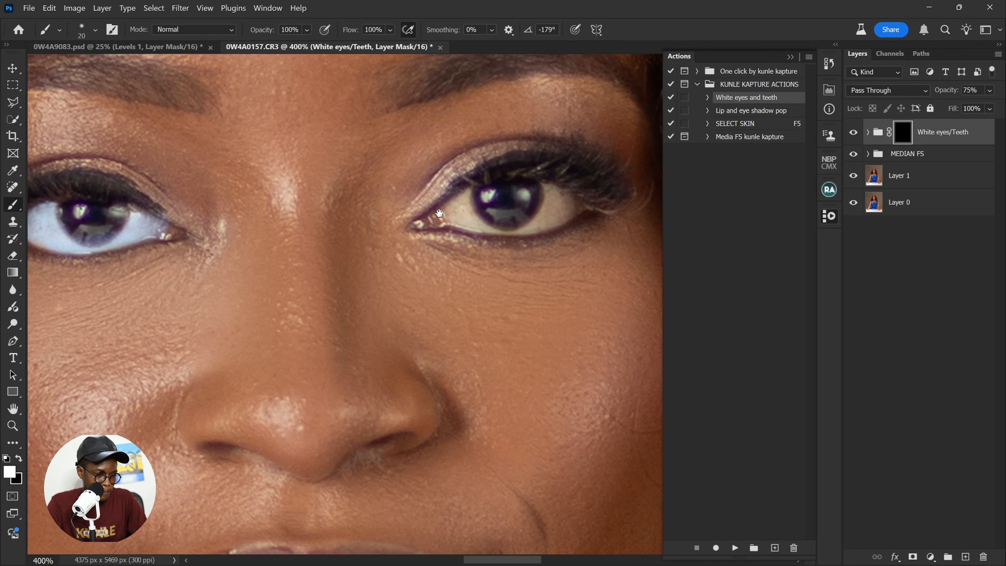
pyautogui.press('[')
pyautogui.moveTo(462, 207)
pyautogui.mouseDown()
pyautogui.moveTo(450, 216)
pyautogui.moveTo(500, 232)
pyautogui.moveTo(556, 208)
pyautogui.moveTo(554, 190)
pyautogui.moveTo(549, 220)
pyautogui.moveTo(562, 218)
pyautogui.mouseUp()
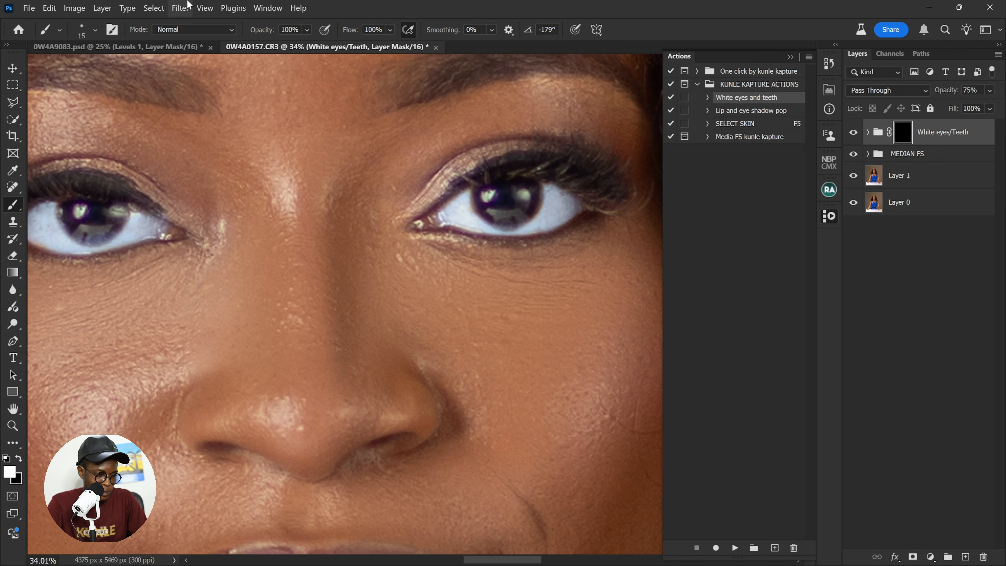
# - Lower the White eyes/Teeth group's opacity to 39% and check the eyes in the full portrait
pyautogui.hotkey('ctrl', '0')
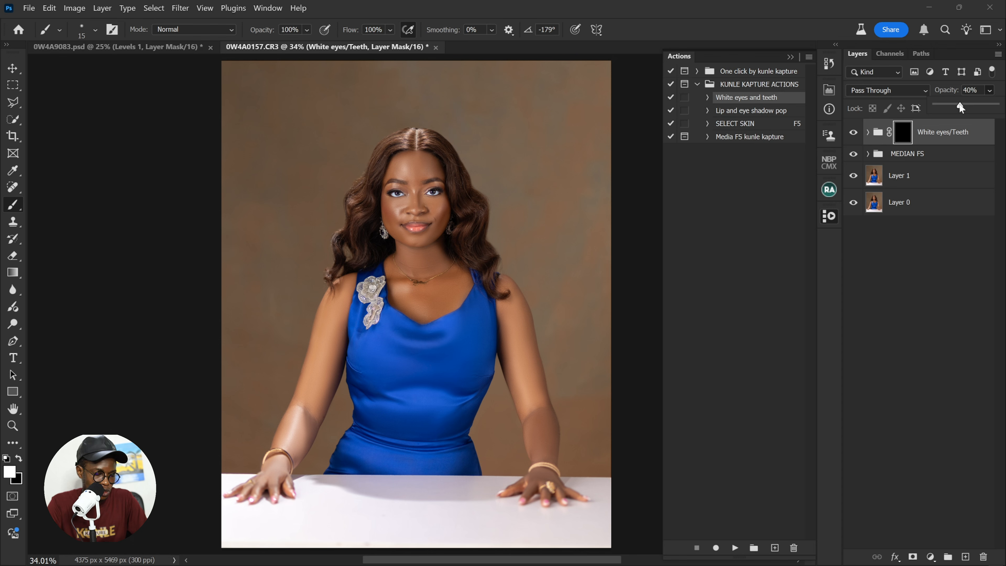
pyautogui.moveTo(960, 106); pyautogui.dragTo(959, 105)
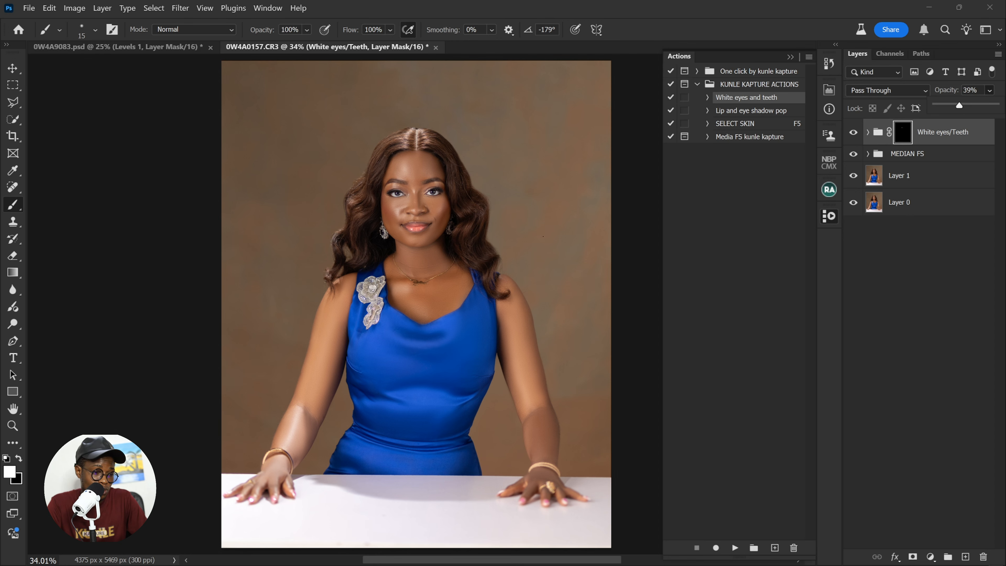
pyautogui.hotkey('ctrl', '-')
pyautogui.hotkey('ctrl', '0')
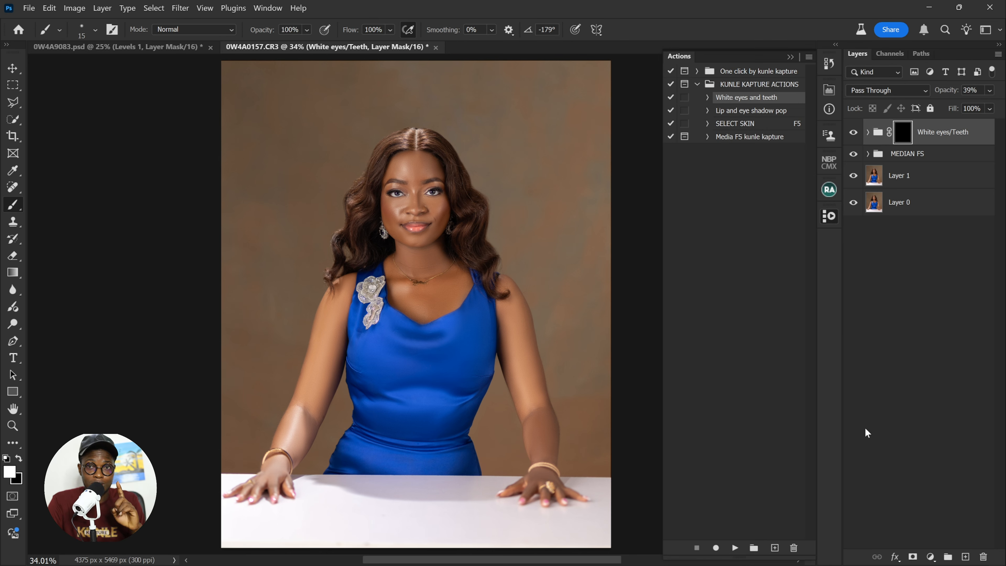
# - Add a Gradient Map adjustment layer above the White eyes/Teeth group and apply an orange-to-pink preset from the Oranges set
pyautogui.click(930, 557)
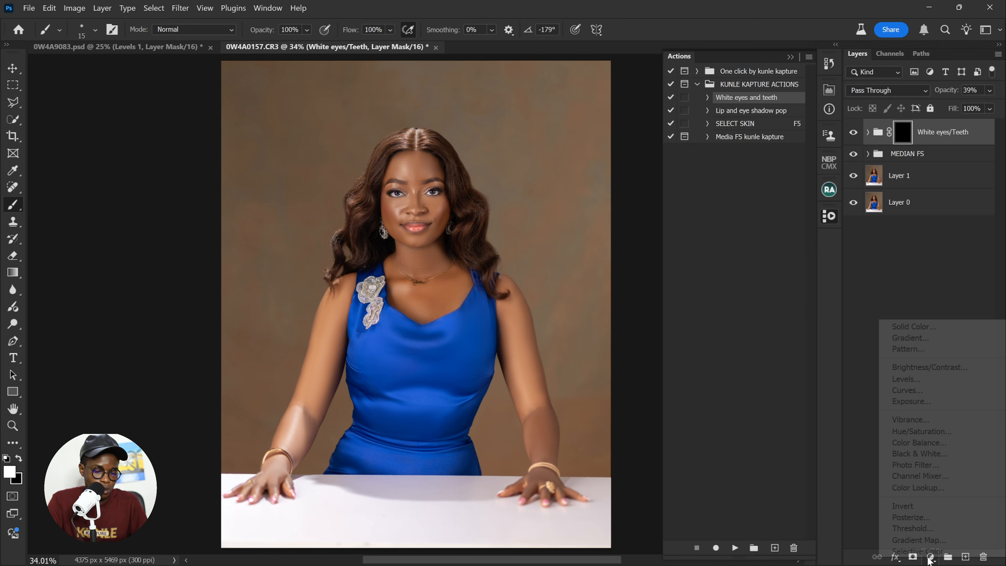
pyautogui.click(921, 540)
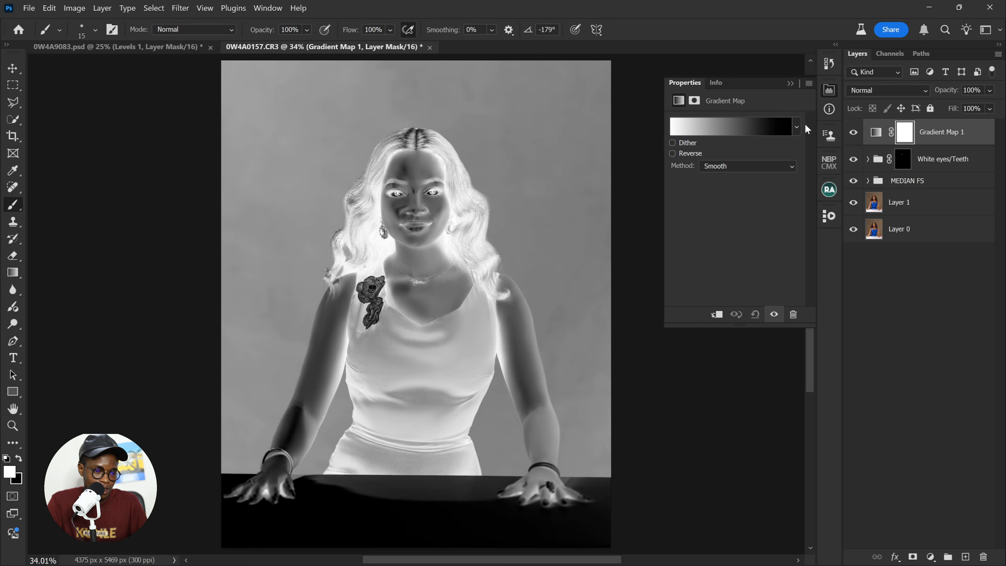
pyautogui.click(796, 128)
pyautogui.scroll(-5, 803, 182)
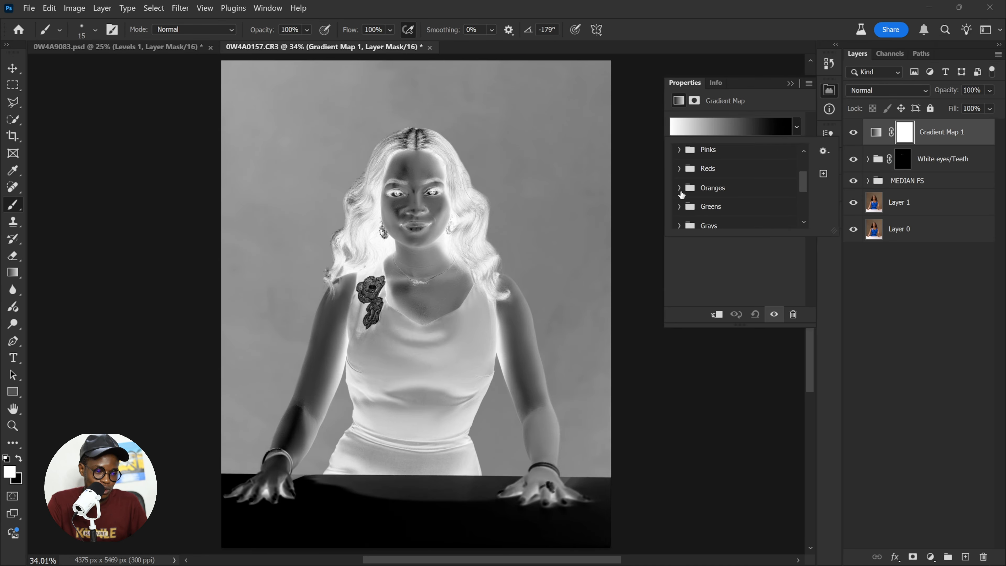
pyautogui.click(679, 182)
pyautogui.scroll(-1, 804, 180)
pyautogui.moveTo(801, 179); pyautogui.dragTo(802, 187)
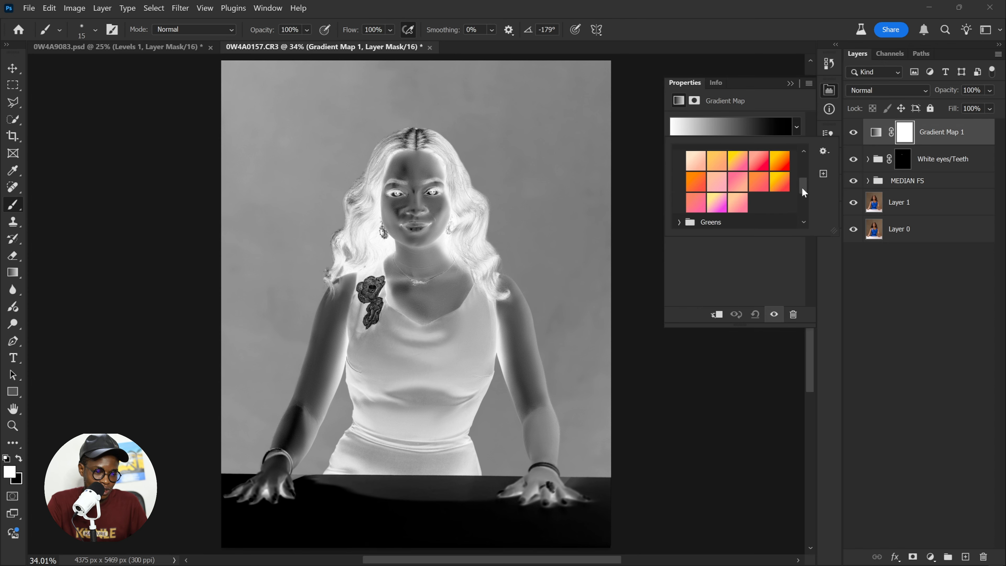
pyautogui.click(758, 177)
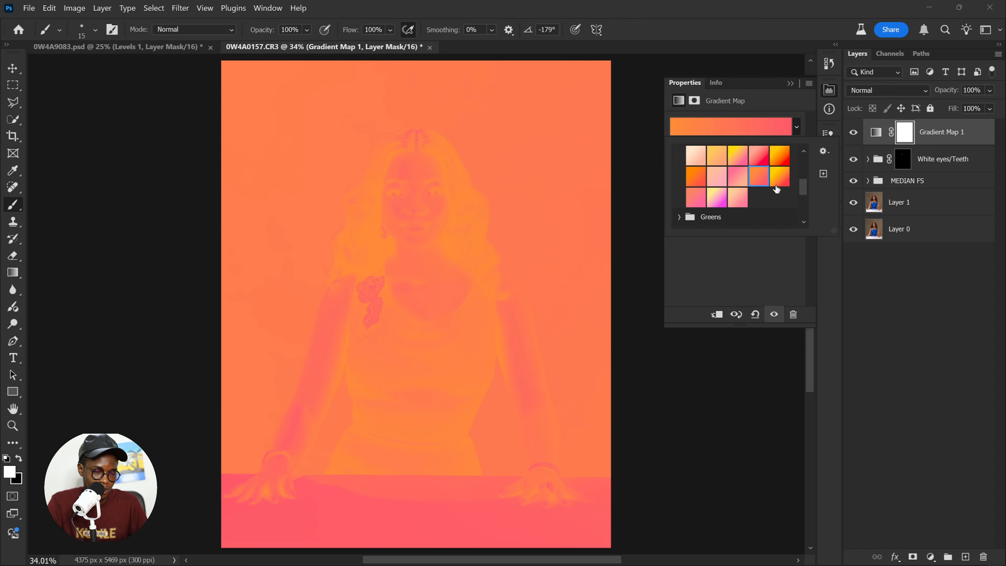
# - Change the gradient map to the black-to-golden-brown preset from the Photographic Toning set
pyautogui.moveTo(804, 203)
pyautogui.mouseDown()
pyautogui.moveTo(804, 217)
pyautogui.moveTo(800, 193)
pyautogui.moveTo(805, 209)
pyautogui.mouseUp()
pyautogui.click(679, 220)
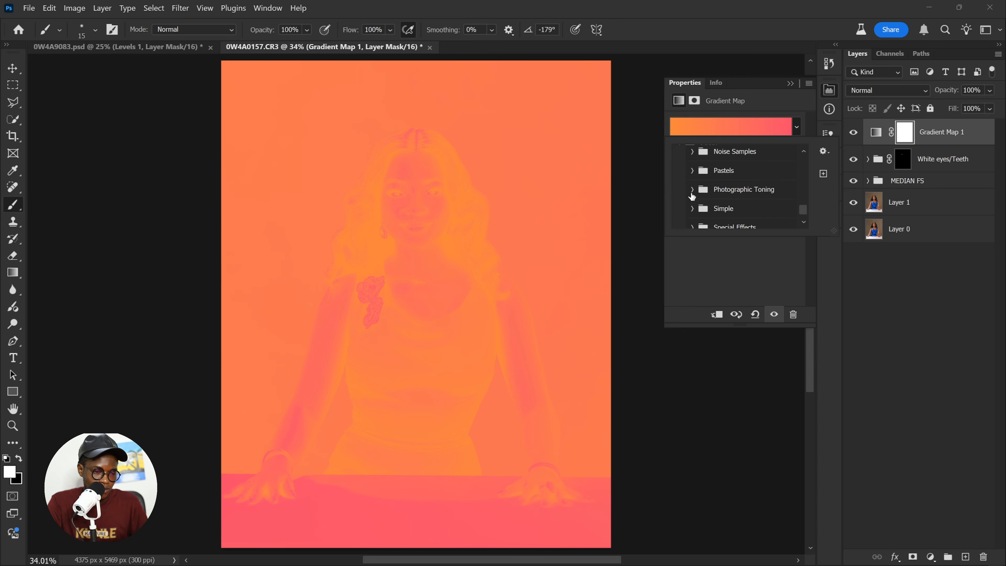
pyautogui.click(697, 193)
pyautogui.click(693, 191)
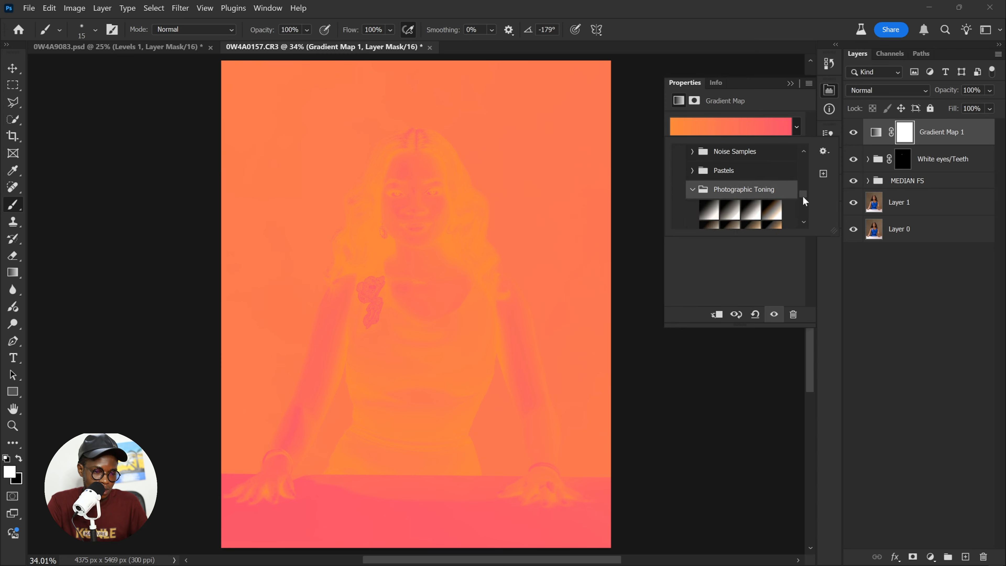
pyautogui.scroll(-4, 802, 198)
pyautogui.click(709, 200)
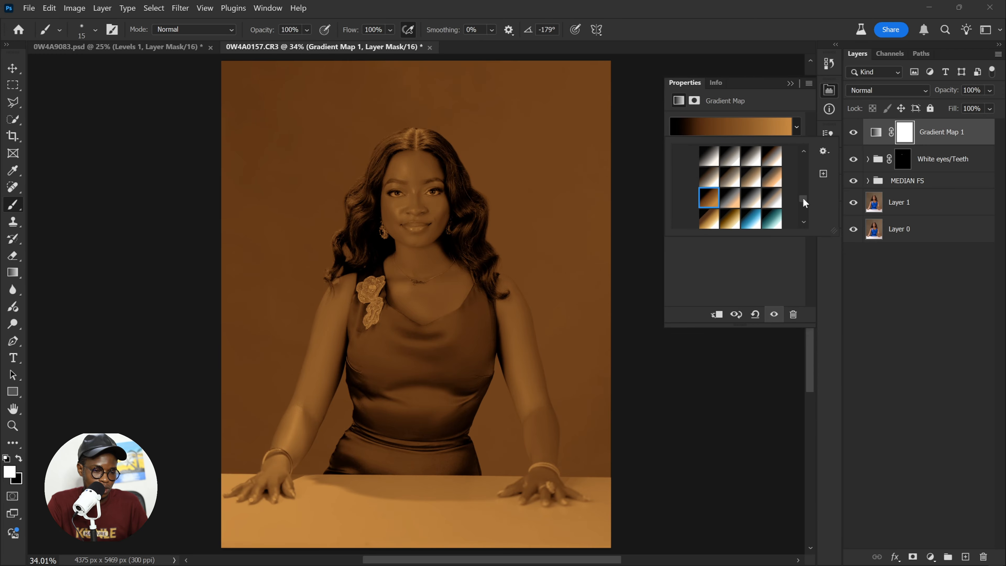
pyautogui.moveTo(803, 199); pyautogui.dragTo(804, 193)
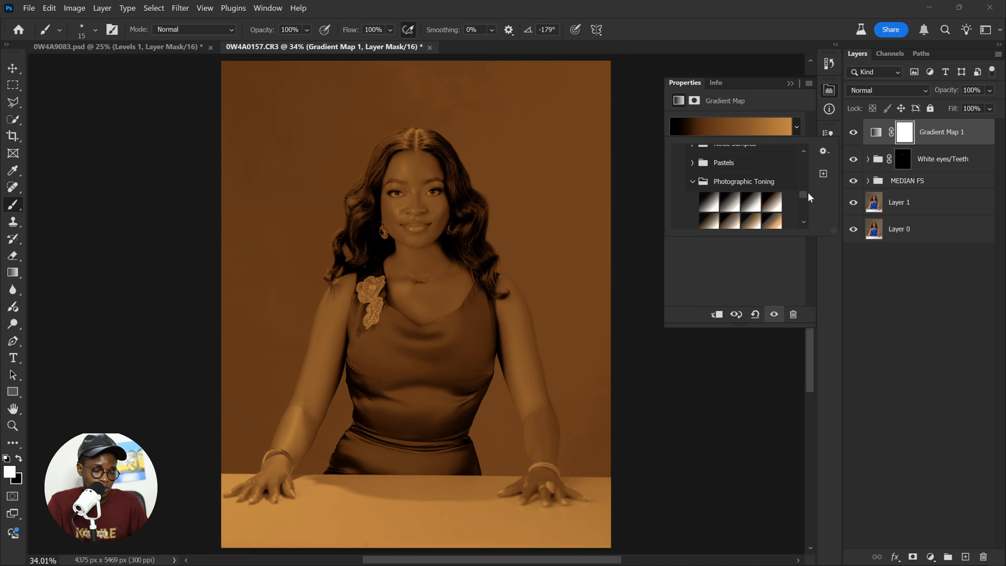
pyautogui.click(268, 8)
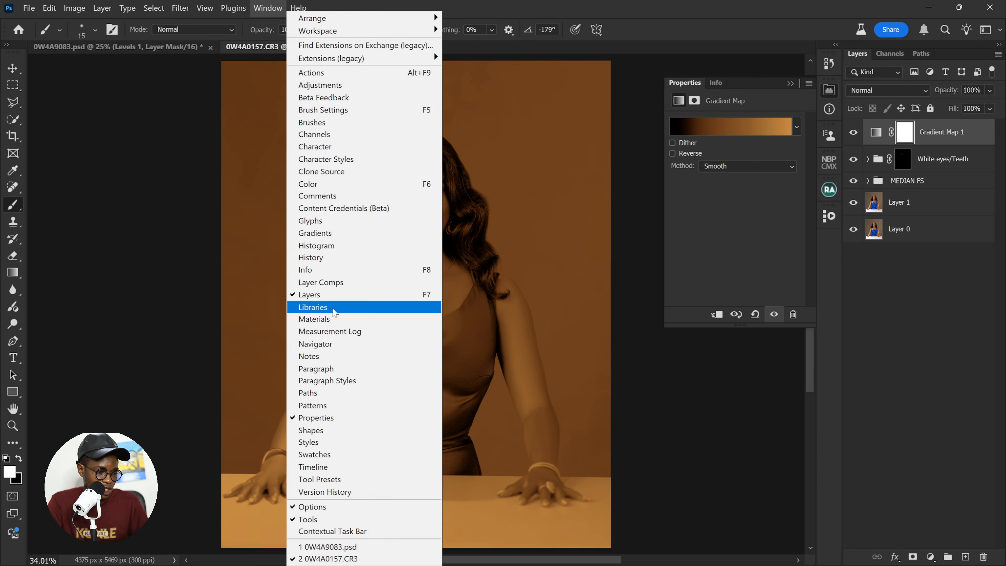
pyautogui.click(777, 208)
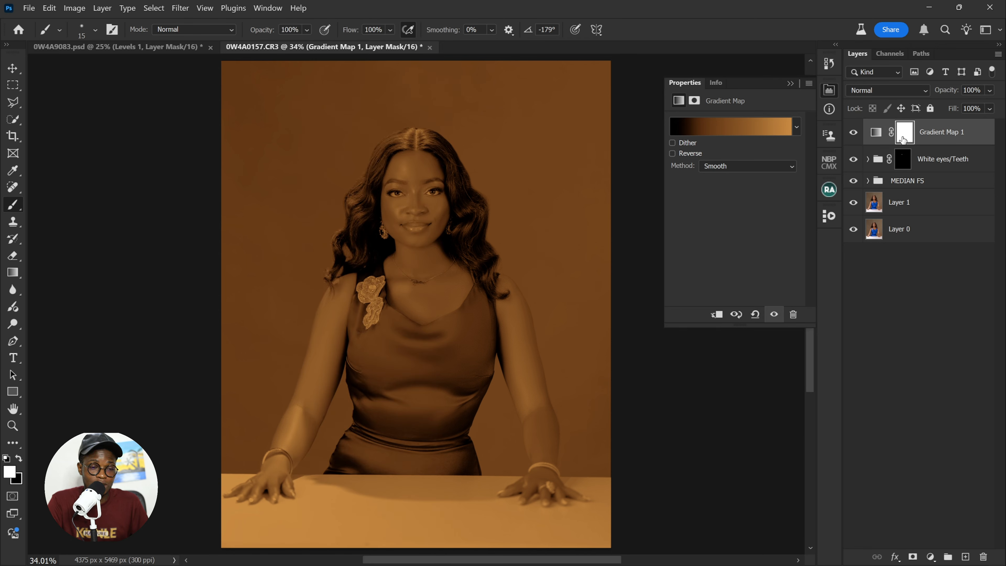
# - Blend the gradient map in Soft Light mode and lower its opacity to 55%
pyautogui.click(889, 89)
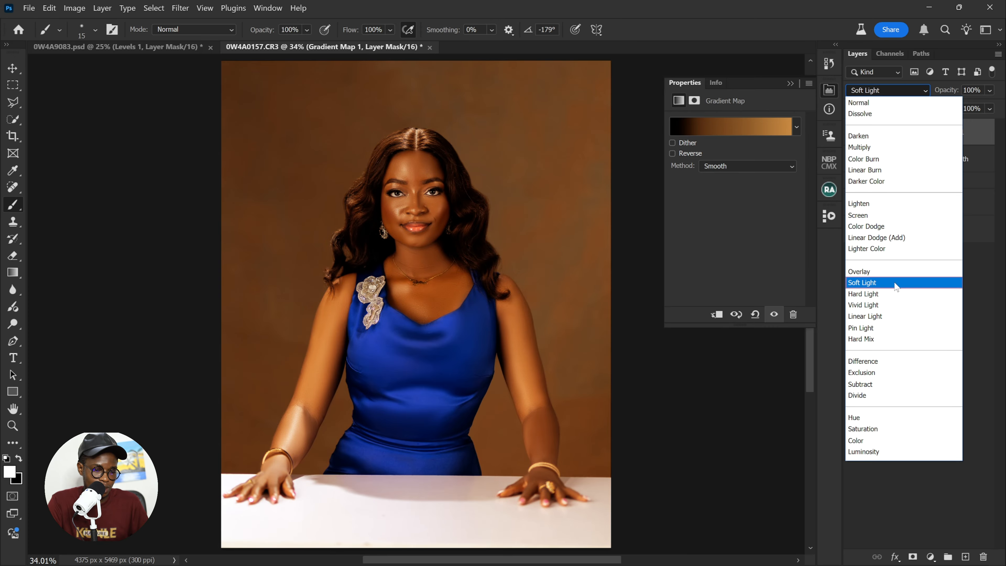
pyautogui.click(894, 287)
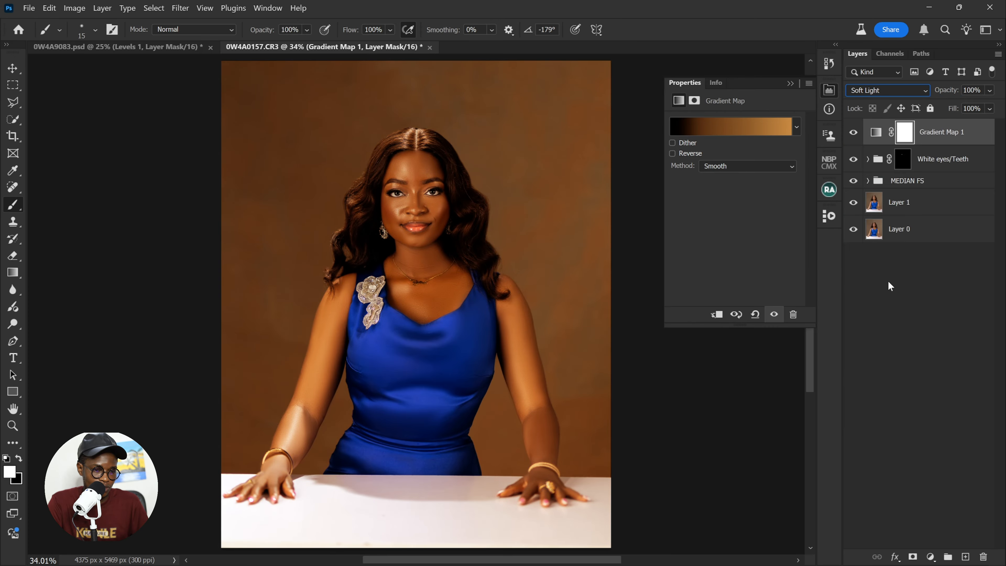
pyautogui.click(989, 90)
pyautogui.moveTo(972, 105); pyautogui.dragTo(968, 107)
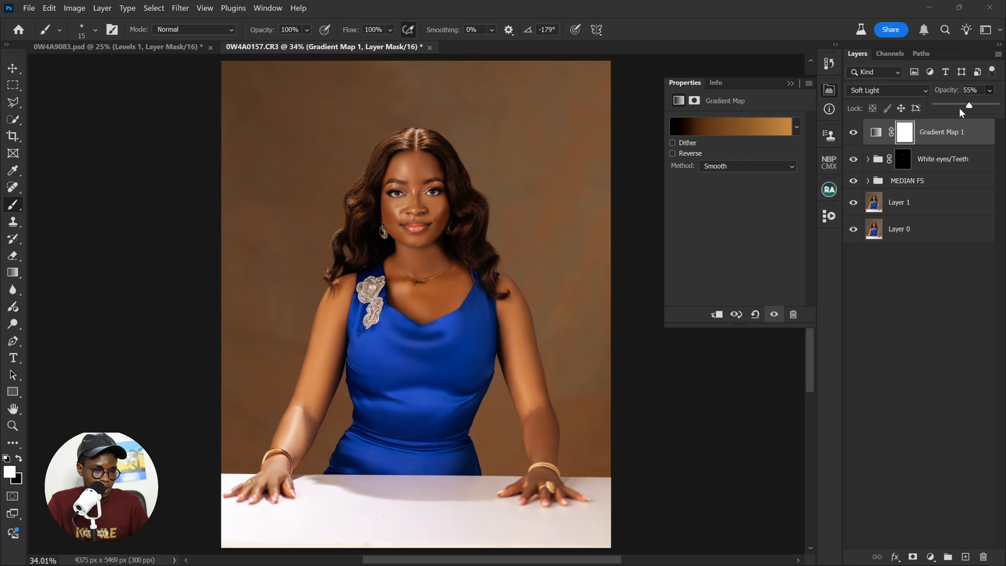
# - Compare the full portrait with and without the gradient map, and invert the adjustment's layer mask to black
pyautogui.click(854, 132)
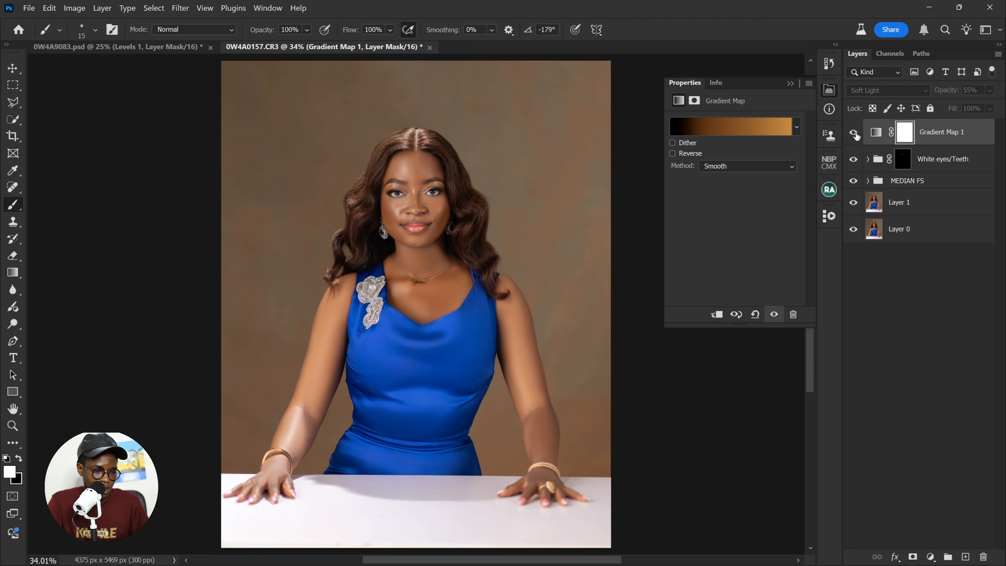
pyautogui.click(853, 132)
pyautogui.hotkey('ctrl', '-')
pyautogui.hotkey('ctrl', '-')
pyautogui.hotkey('ctrl', '0')
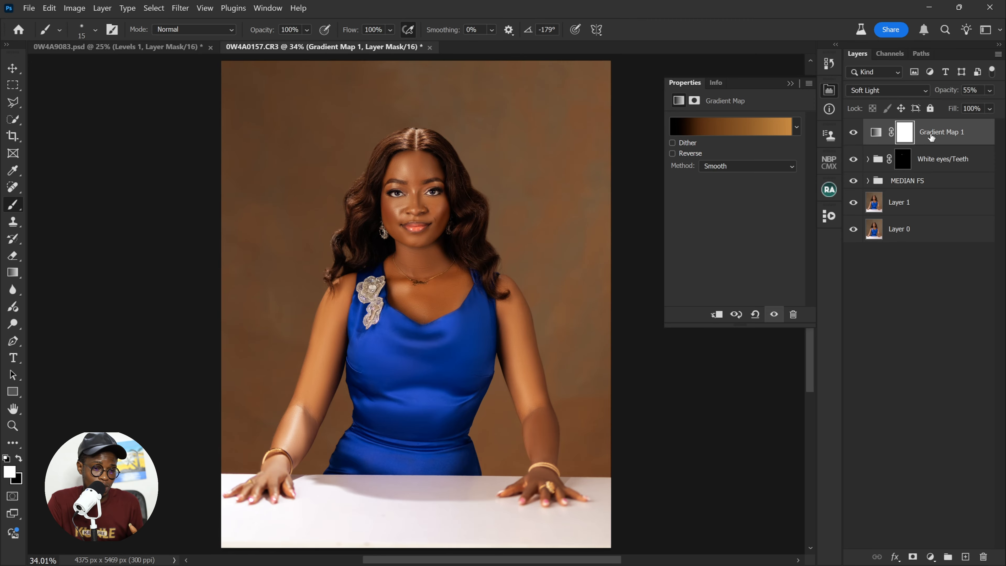
pyautogui.click(853, 134)
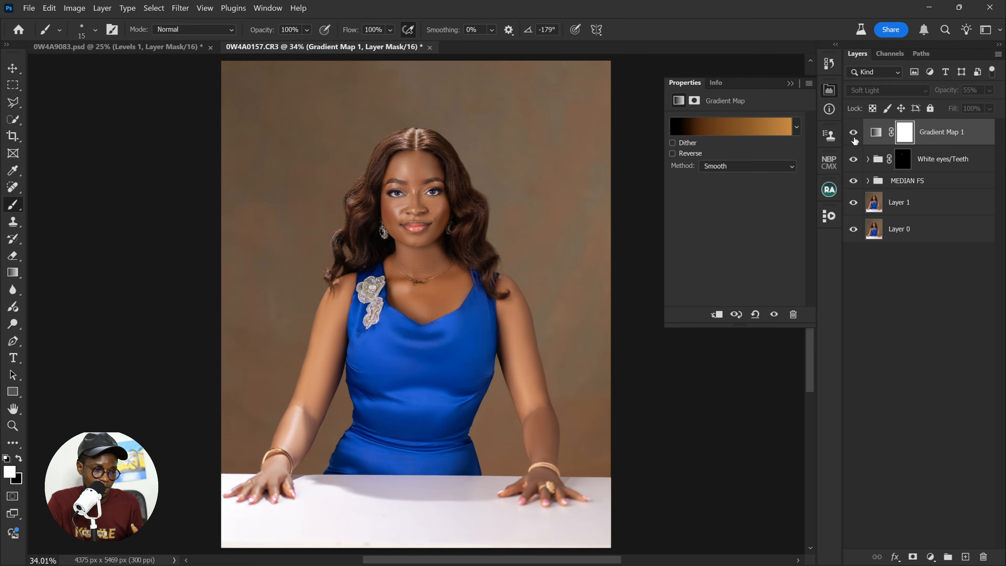
pyautogui.click(854, 134)
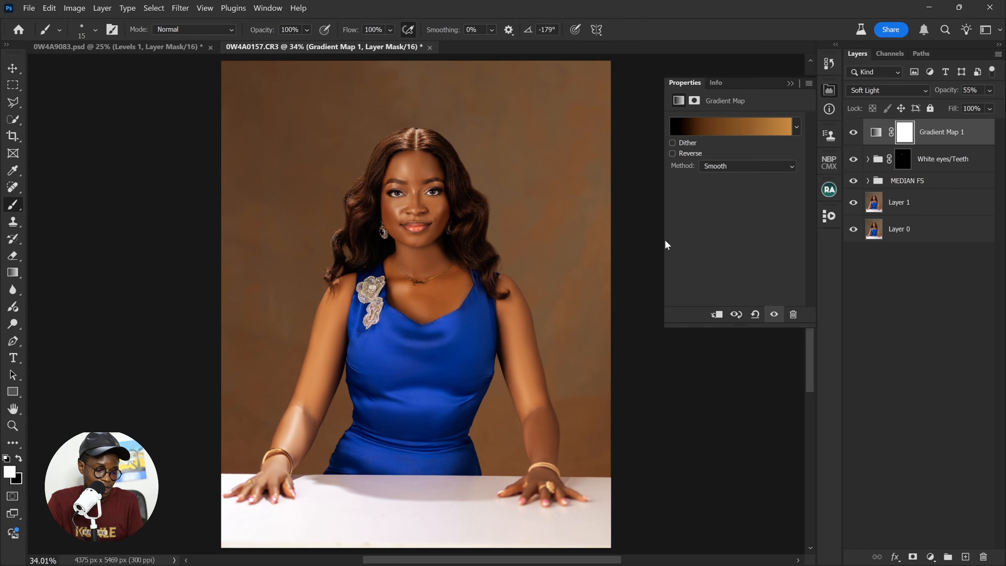
pyautogui.hotkey('ctrl', 'i')
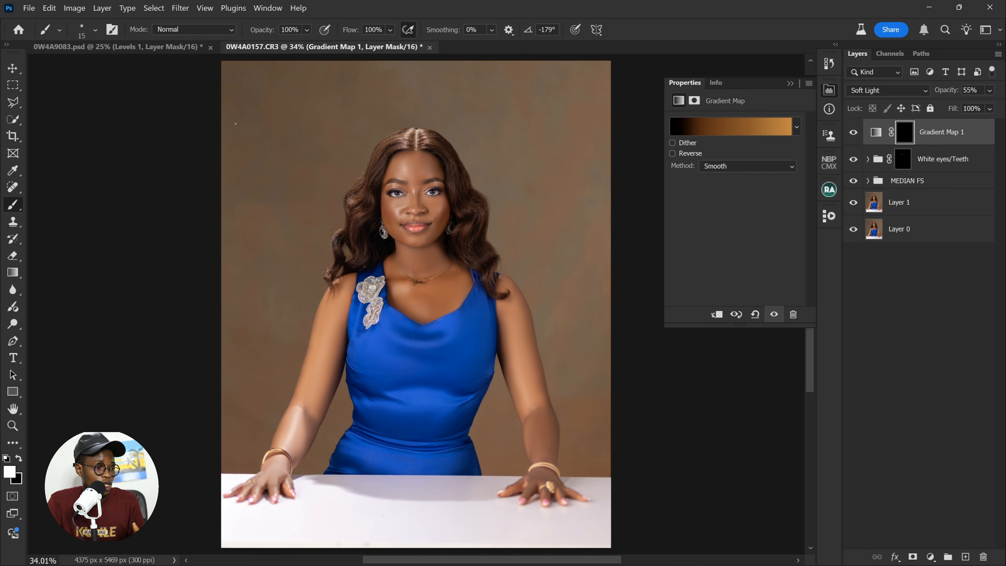
pyautogui.click(13, 119)
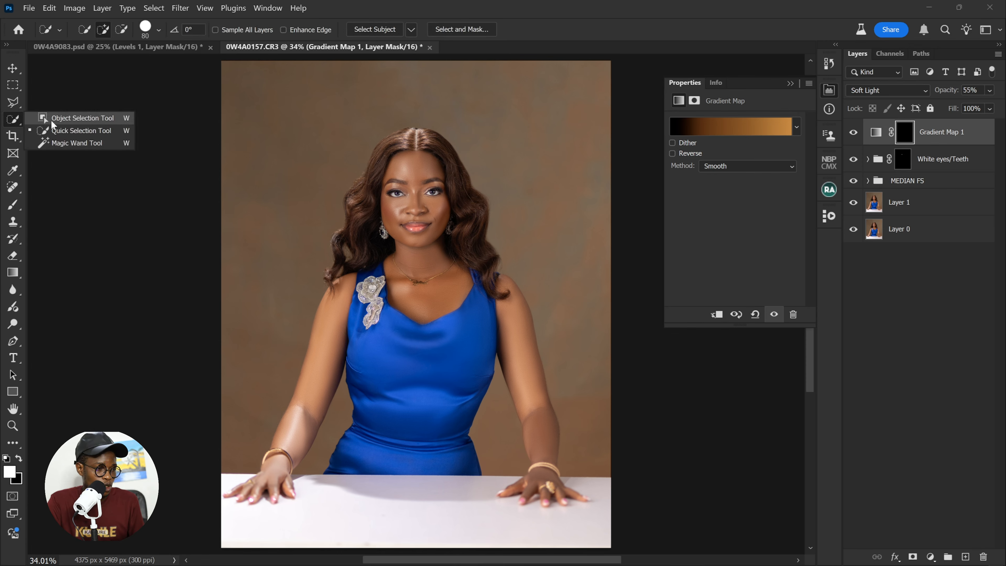
pyautogui.click(13, 120)
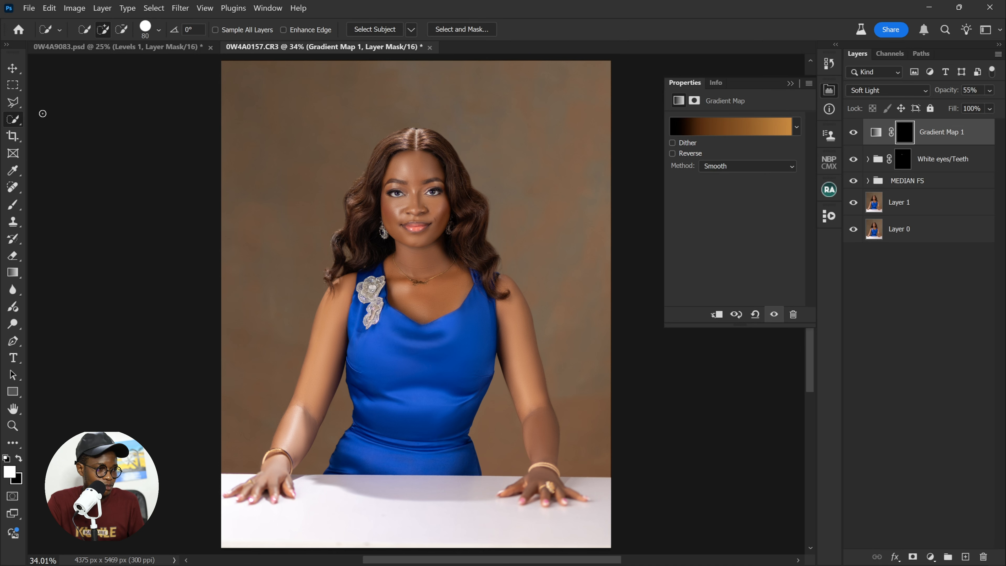
pyautogui.click(14, 103)
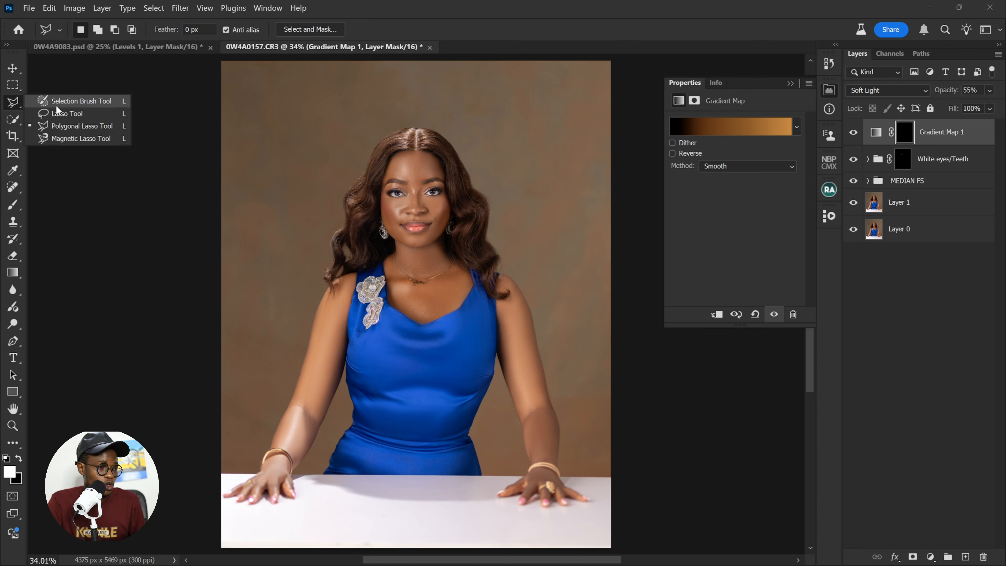
pyautogui.click(76, 104)
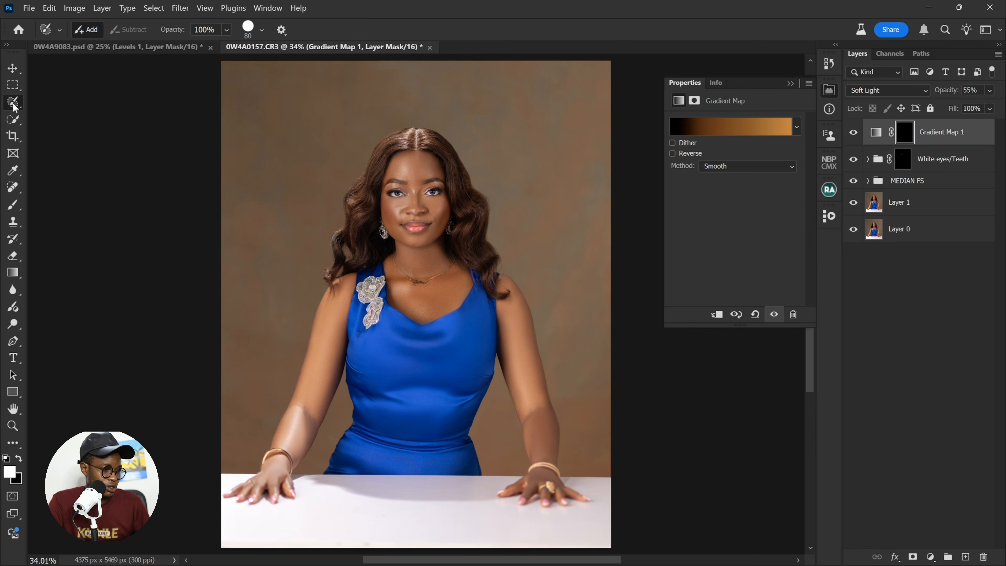
pyautogui.moveTo(13, 102); pyautogui.dragTo(76, 104)
pyautogui.click(83, 115)
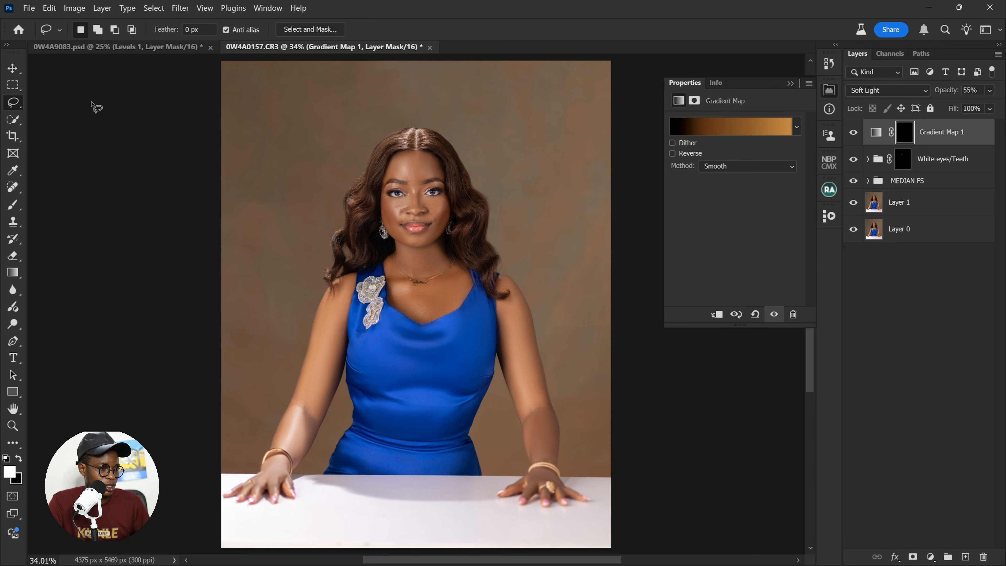
pyautogui.moveTo(13, 102); pyautogui.dragTo(42, 104)
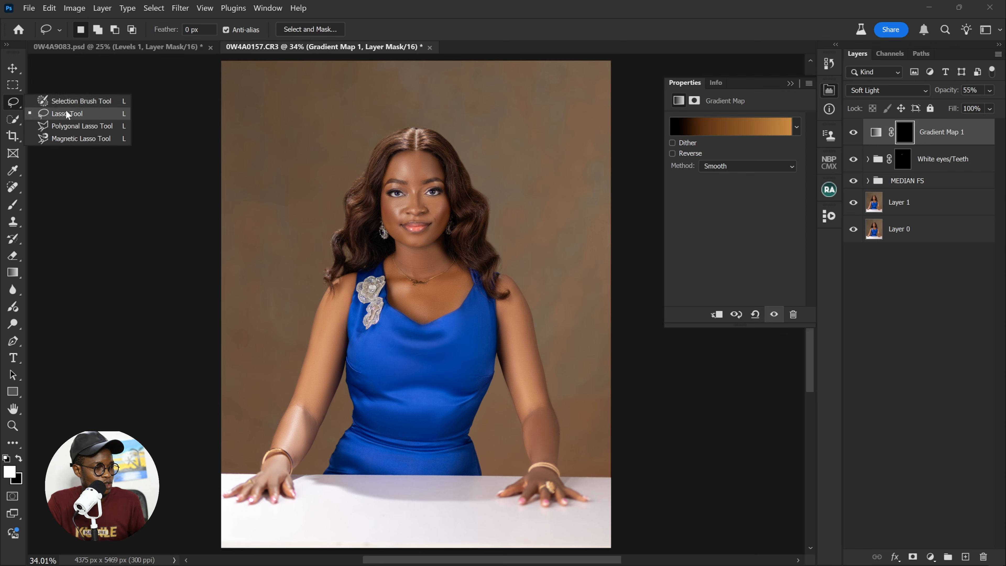
pyautogui.click(368, 30)
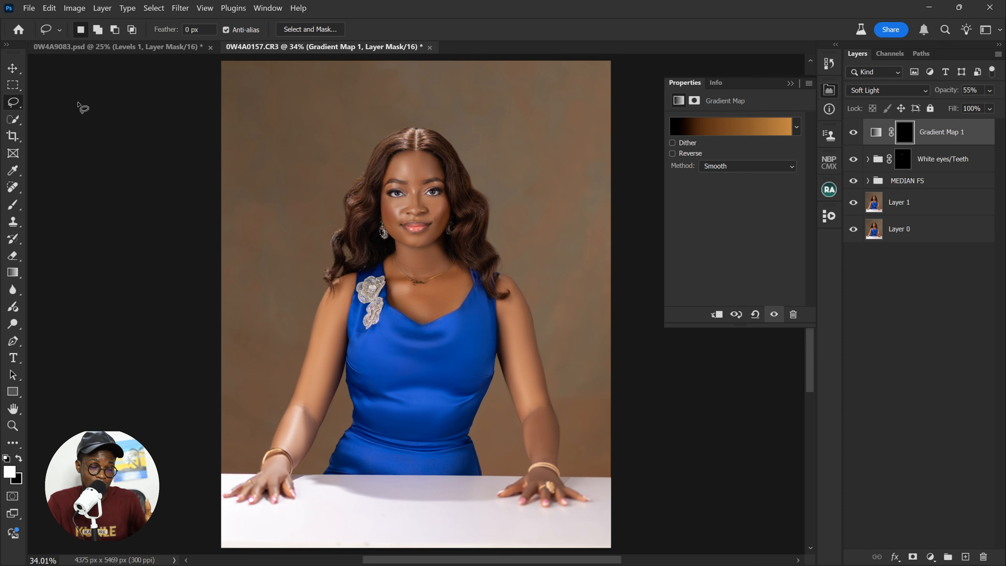
# - Select the woman's nose, facial skin, upper body skin, arms and hands using the Object Selection tool's people detection
pyautogui.click(8, 125)
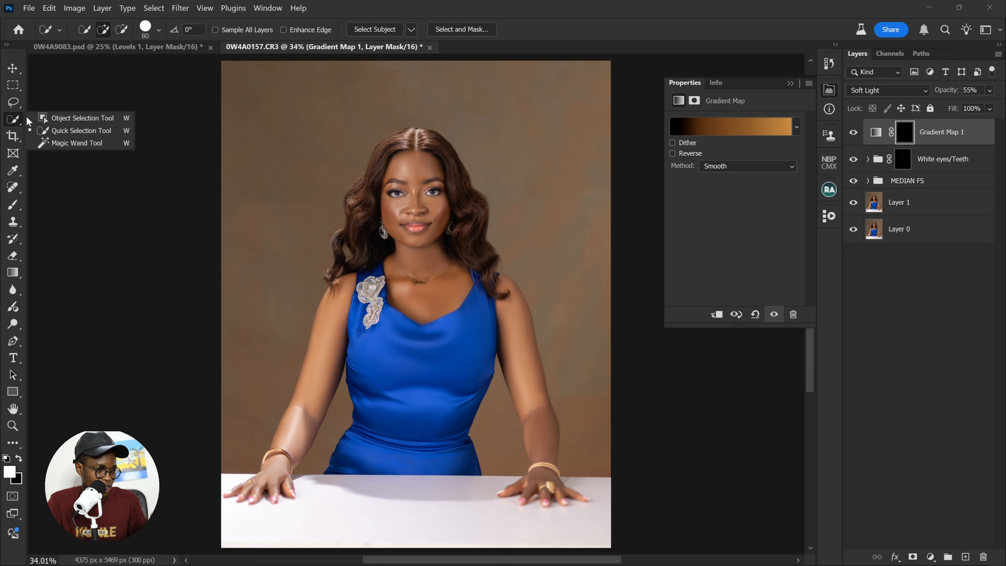
pyautogui.click(72, 121)
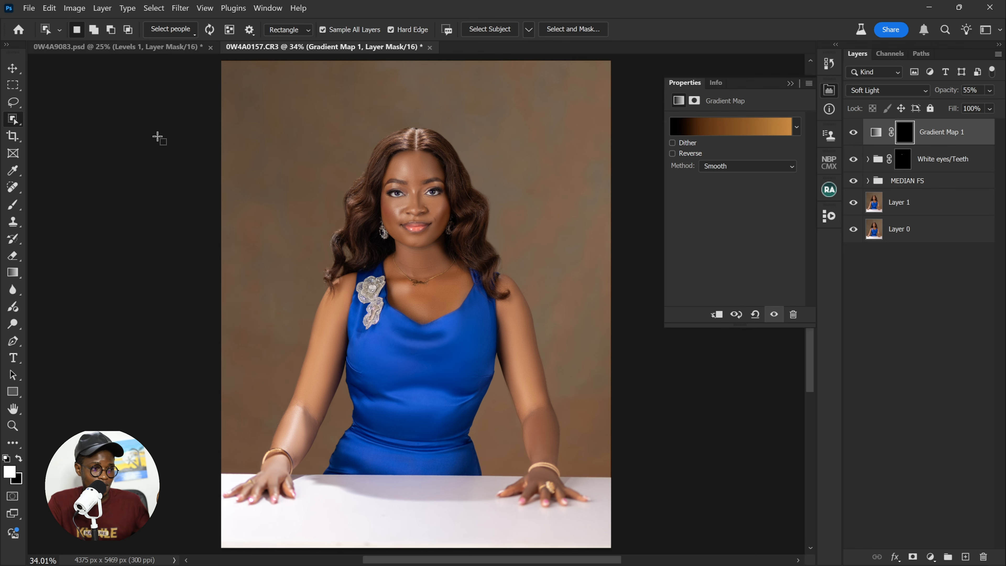
pyautogui.click(179, 31)
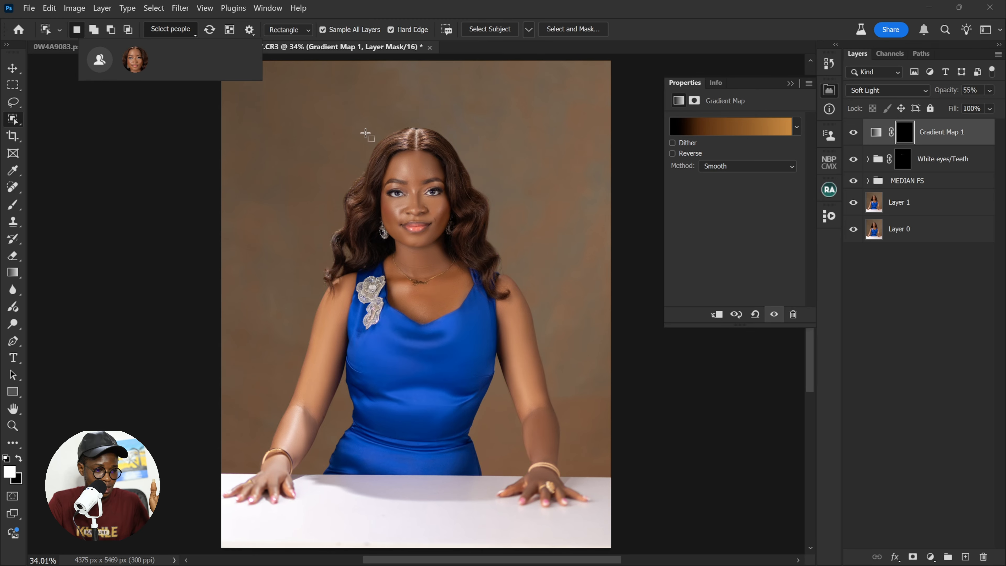
pyautogui.click(137, 60)
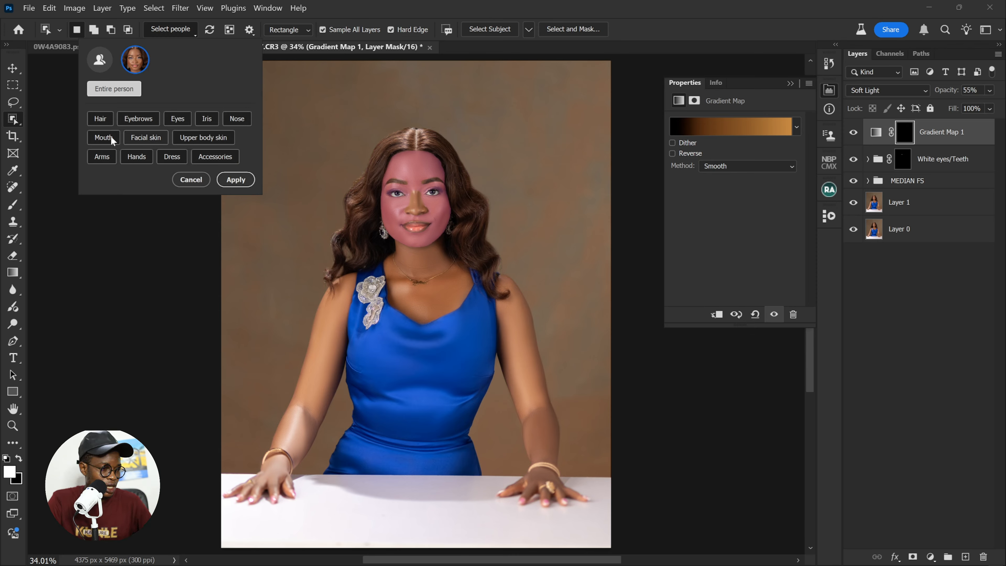
pyautogui.click(241, 119)
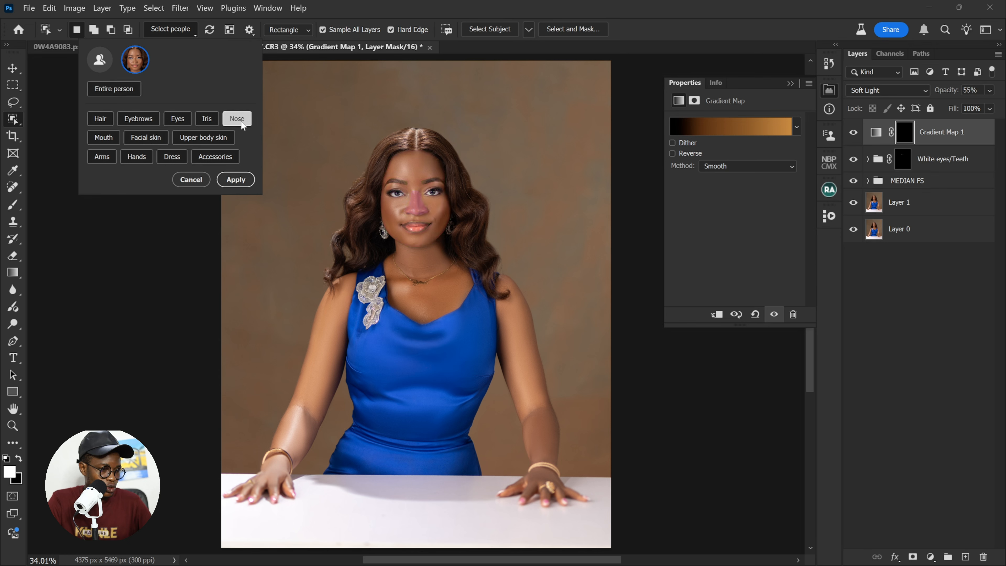
pyautogui.click(144, 138)
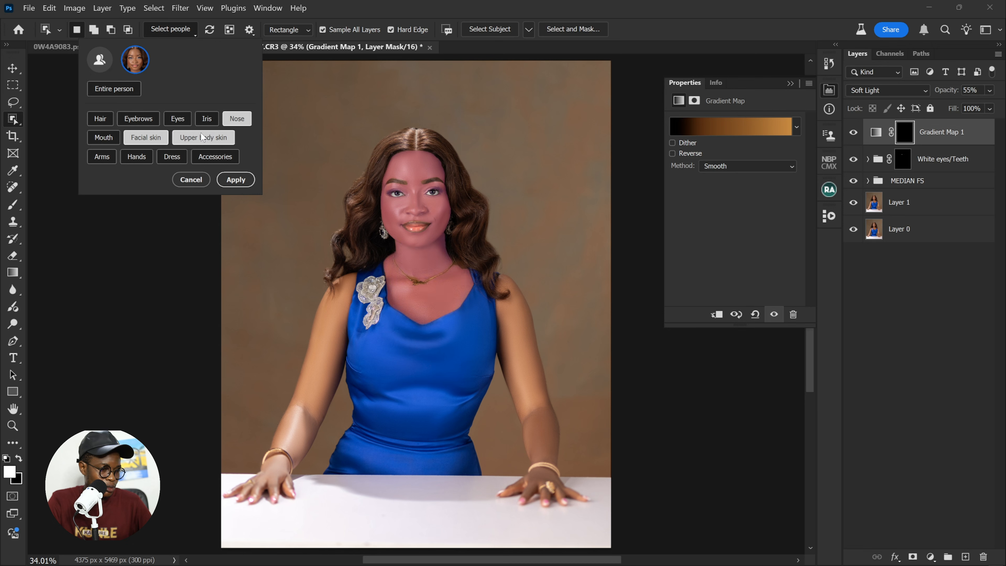
pyautogui.click(99, 158)
pyautogui.click(136, 156)
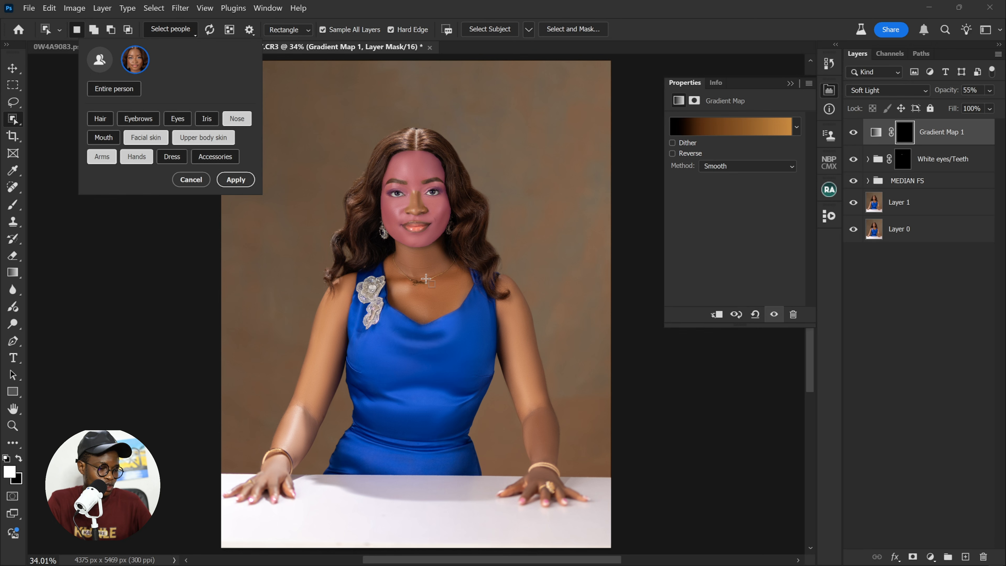
pyautogui.click(237, 180)
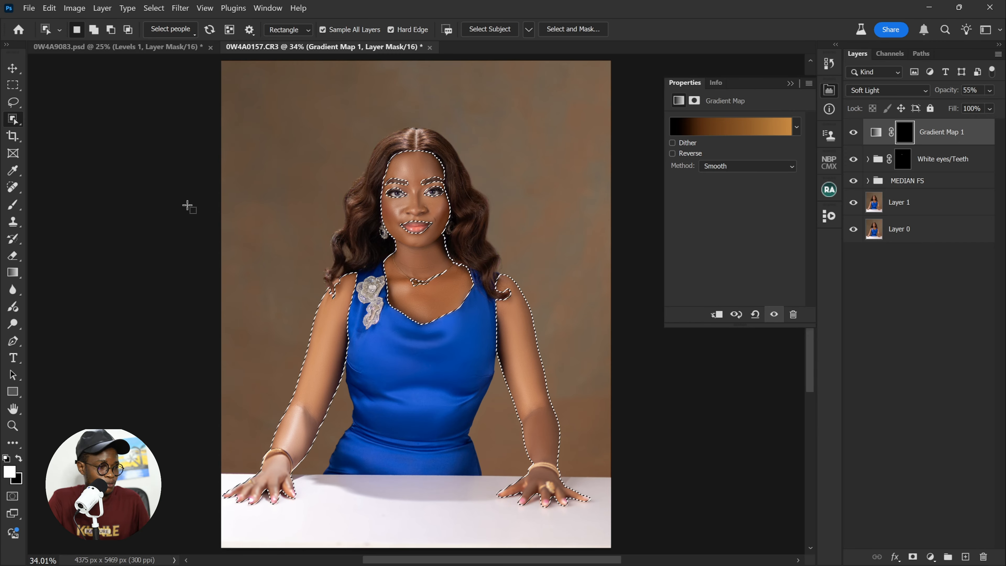
# - Paint the selected skin white on the gradient map's mask with a 2100 px brush at 100% flow, and deselect
pyautogui.click(13, 204)
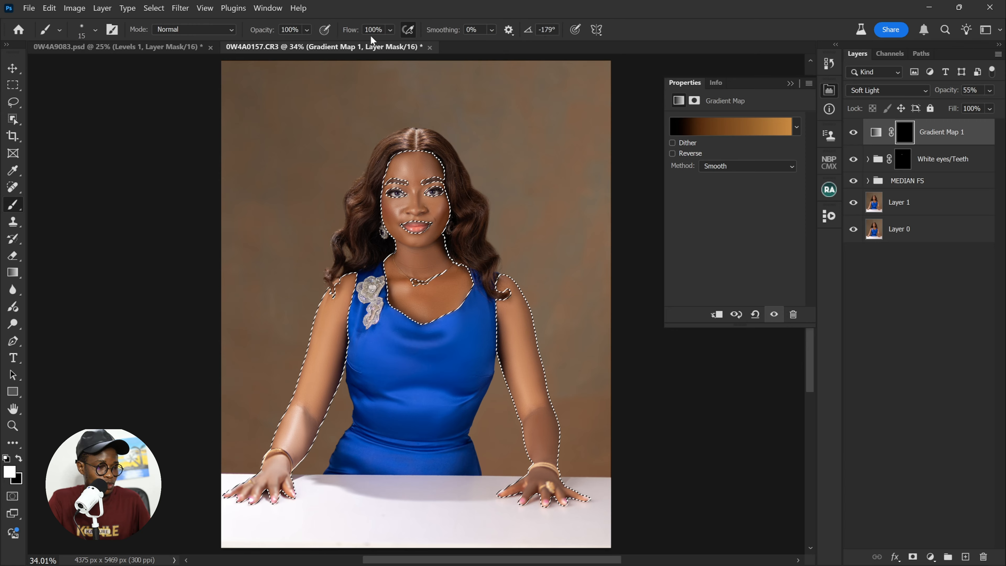
pyautogui.press(']')
pyautogui.press(']')
pyautogui.press(']')
pyautogui.press(']')
pyautogui.press(']')
pyautogui.press(']')
pyautogui.press(']')
pyautogui.press(']')
pyautogui.press(']')
pyautogui.press(']')
pyautogui.press(']')
pyautogui.press(']')
pyautogui.press(']')
pyautogui.press(']')
pyautogui.press(']')
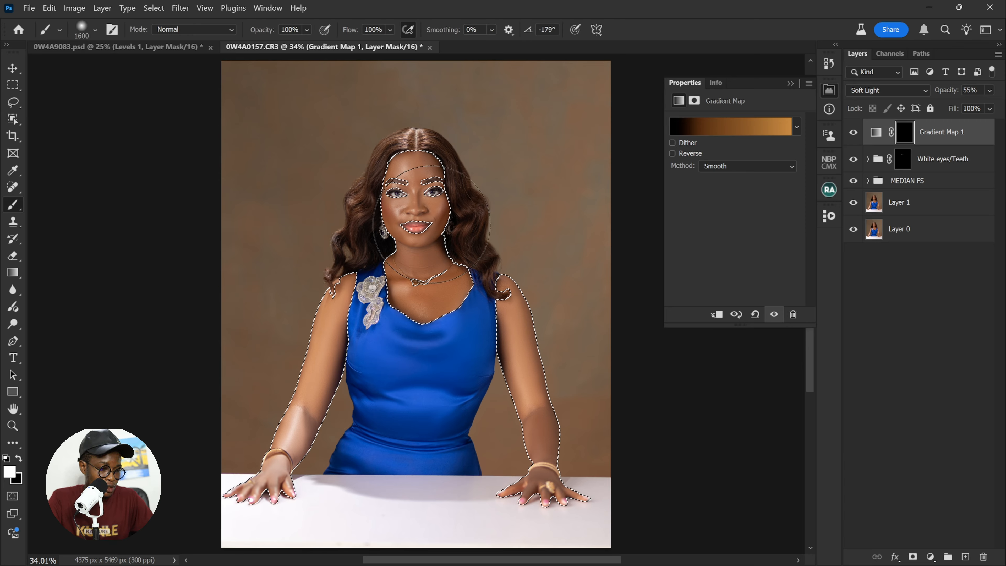
pyautogui.press(']')
pyautogui.press(']')
pyautogui.press(']')
pyautogui.press(']')
pyautogui.press(']')
pyautogui.moveTo(555, 374)
pyautogui.mouseDown()
pyautogui.moveTo(509, 356)
pyautogui.moveTo(566, 452)
pyautogui.moveTo(550, 422)
pyautogui.moveTo(545, 439)
pyautogui.mouseUp()
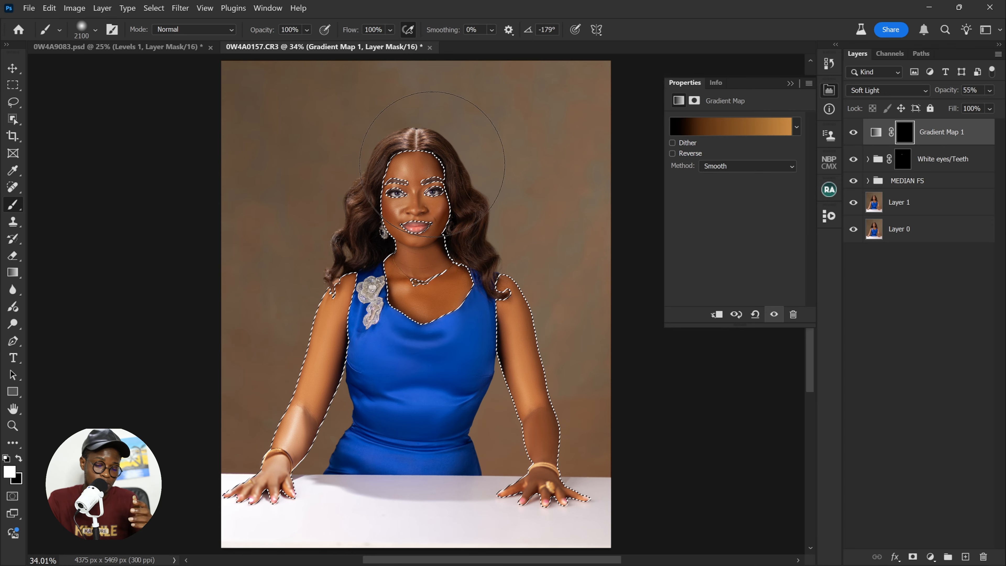
pyautogui.hotkey('alt', 'BackSpace')
pyautogui.hotkey('ctrl', 'd')
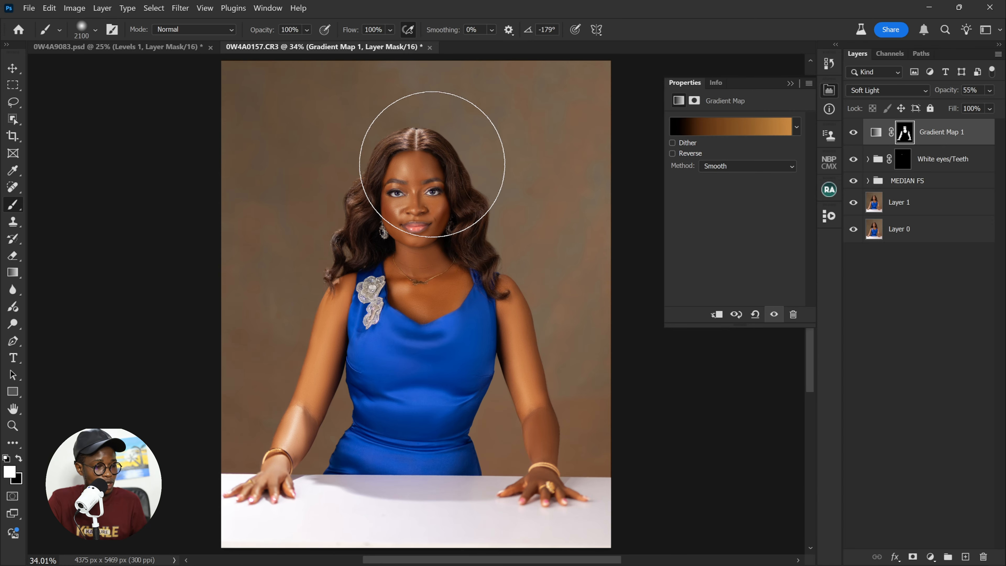
# - Display the gradient map's mask as a red overlay and inspect its edges around the face, neckline, arms and hand at 100% zoom
pyautogui.hotkey('ctrl', '+')
pyautogui.hotkey('ctrl', '+')
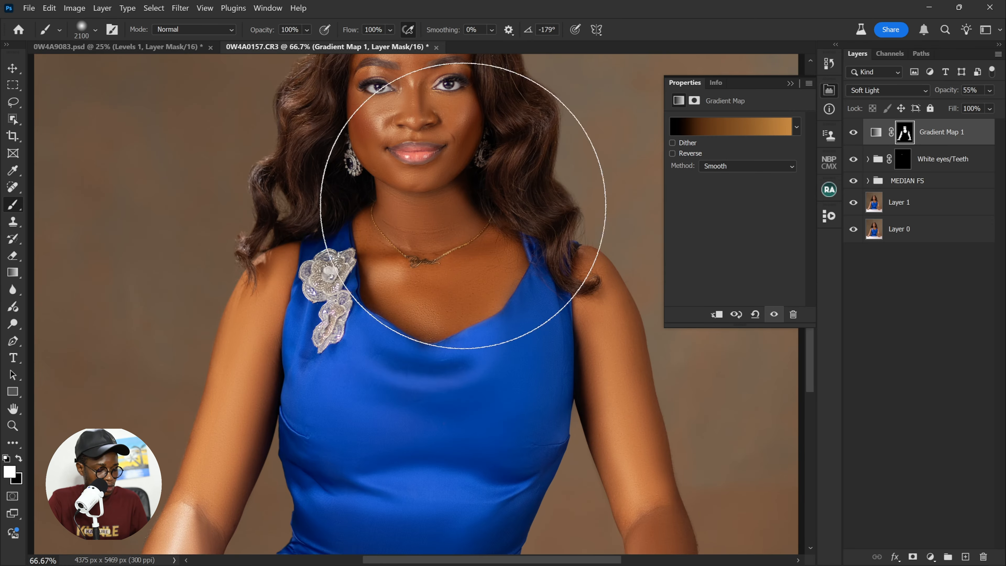
pyautogui.scroll(5, 452, 217)
pyautogui.hotkey('ctrl', '+')
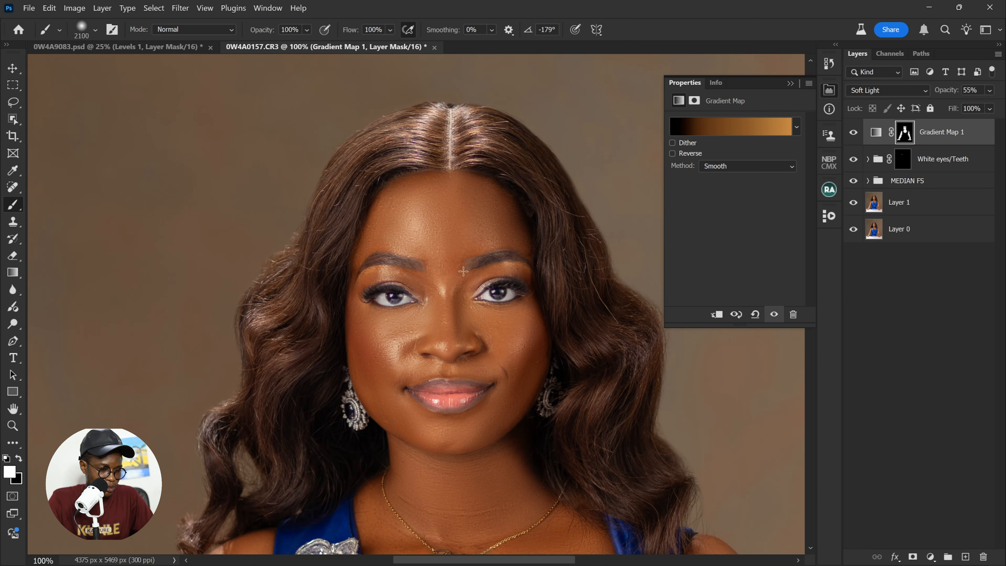
pyautogui.press('\\')
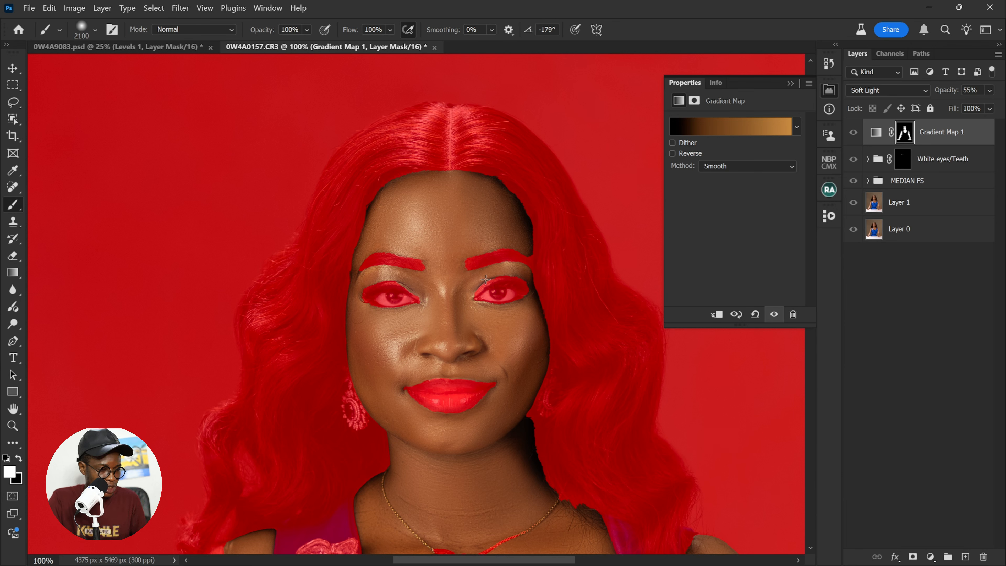
pyautogui.moveTo(461, 347); pyautogui.dragTo(453, 126)
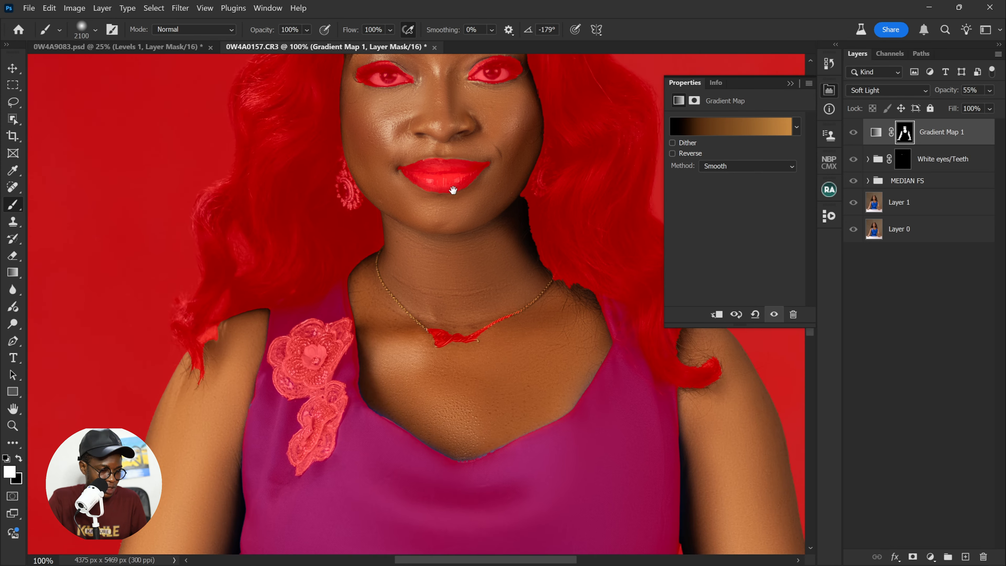
pyautogui.moveTo(485, 375); pyautogui.dragTo(357, 312)
pyautogui.moveTo(308, 408); pyautogui.dragTo(439, 137)
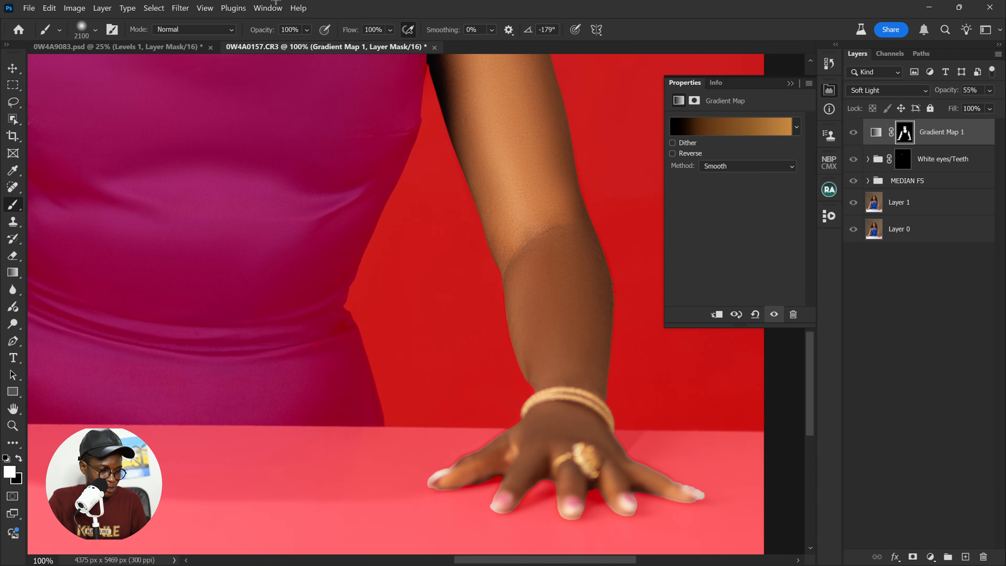
# - Erase the bracelet and the large ring on the woman's ringed hand from the gradient map's mask with a 45 px eraser
pyautogui.hotkey('ctrl', '0')
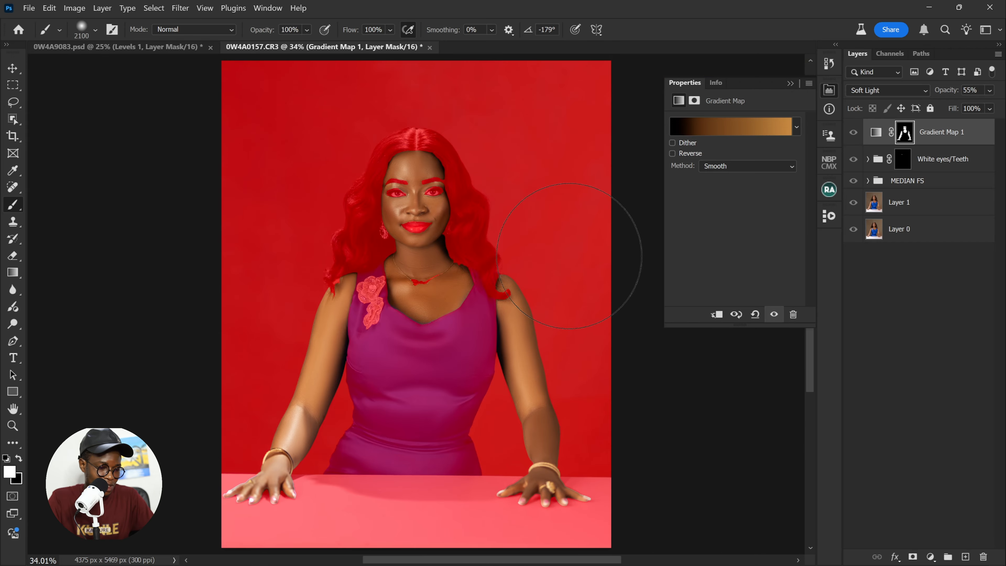
pyautogui.press('\\')
pyautogui.moveTo(578, 479); pyautogui.dragTo(437, 324)
pyautogui.hotkey('ctrl', '+')
pyautogui.hotkey('ctrl', '+')
pyautogui.hotkey('ctrl', '+')
pyautogui.press('\\')
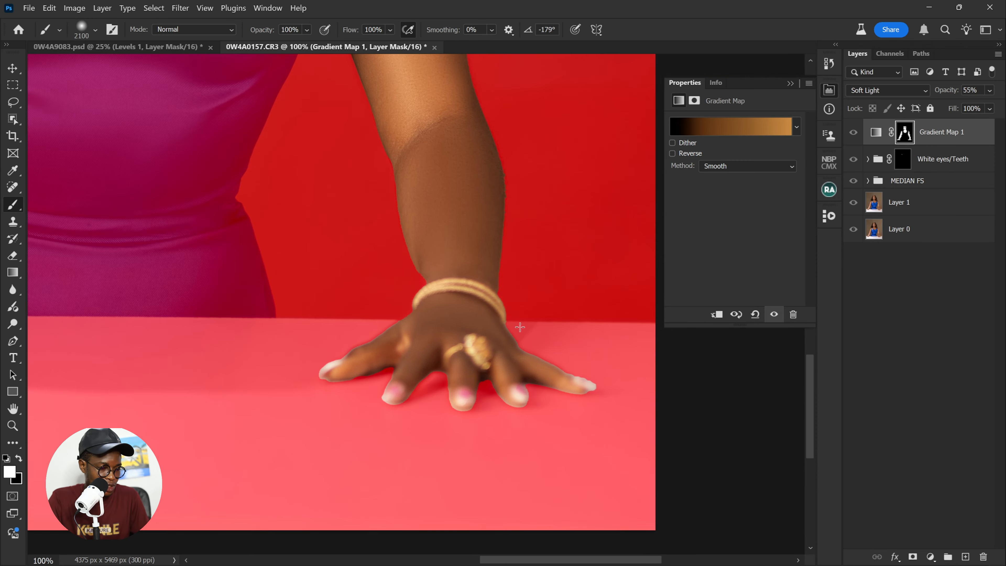
pyautogui.press('e')
pyautogui.hotkey('ctrl', '-')
pyautogui.press('[')
pyautogui.press('[')
pyautogui.press('[')
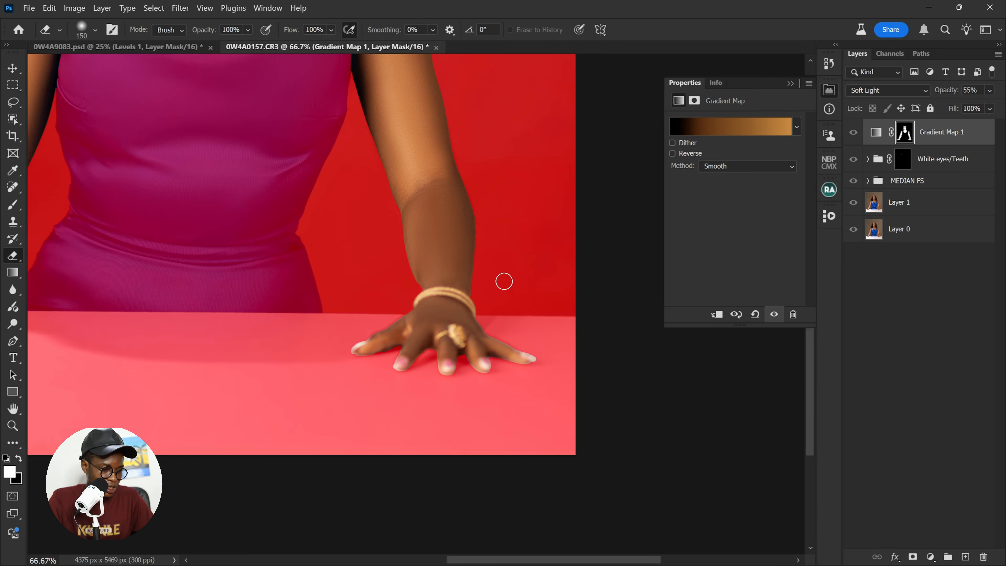
pyautogui.hotkey('ctrl', '+')
pyautogui.hotkey('ctrl', '+')
pyautogui.press('[')
pyautogui.press('[')
pyautogui.press('[')
pyautogui.press('[')
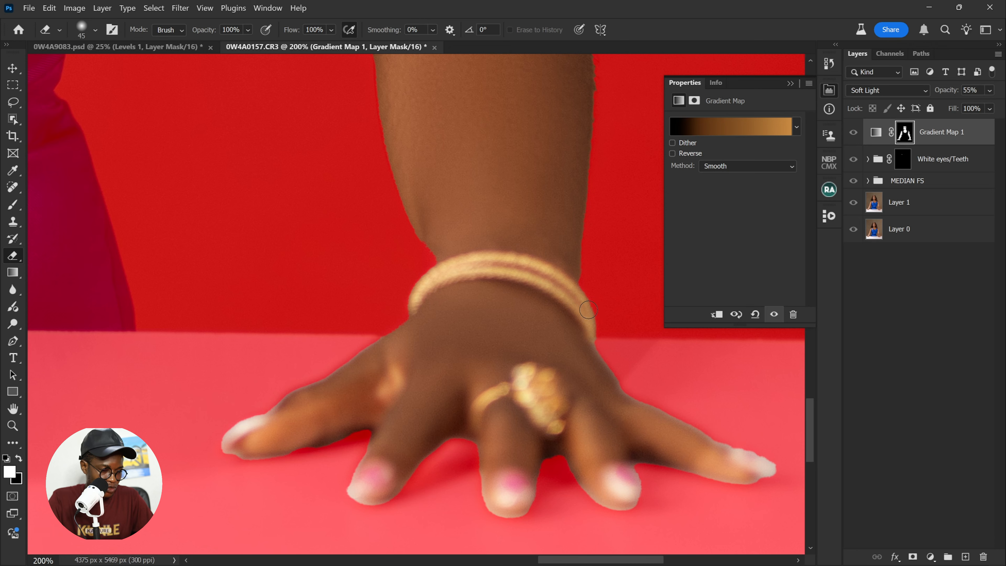
pyautogui.moveTo(589, 309)
pyautogui.mouseDown()
pyautogui.moveTo(562, 281)
pyautogui.moveTo(476, 263)
pyautogui.moveTo(420, 277)
pyautogui.moveTo(407, 292)
pyautogui.mouseUp()
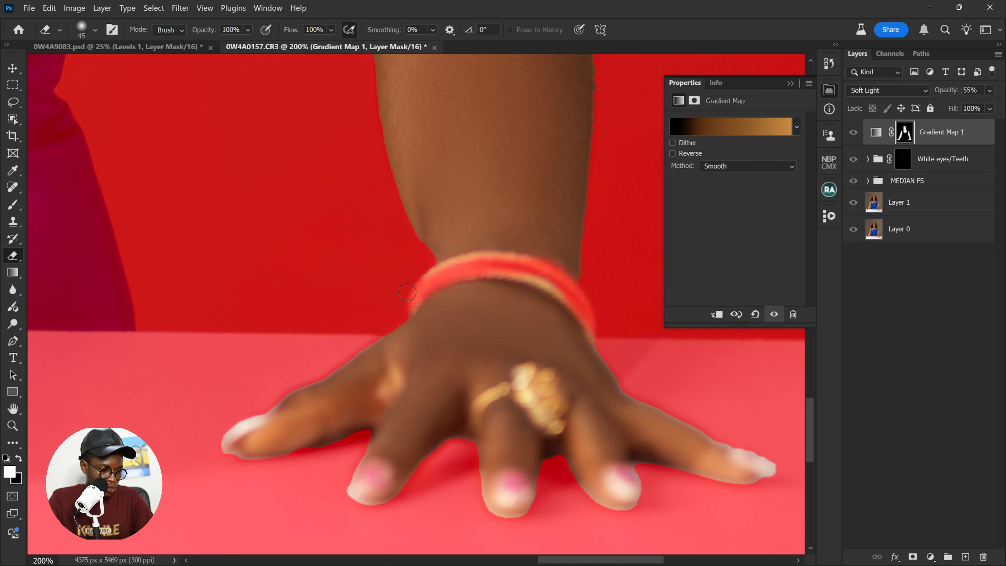
pyautogui.moveTo(539, 415)
pyautogui.mouseDown()
pyautogui.moveTo(551, 399)
pyautogui.moveTo(557, 417)
pyautogui.moveTo(537, 382)
pyautogui.mouseUp()
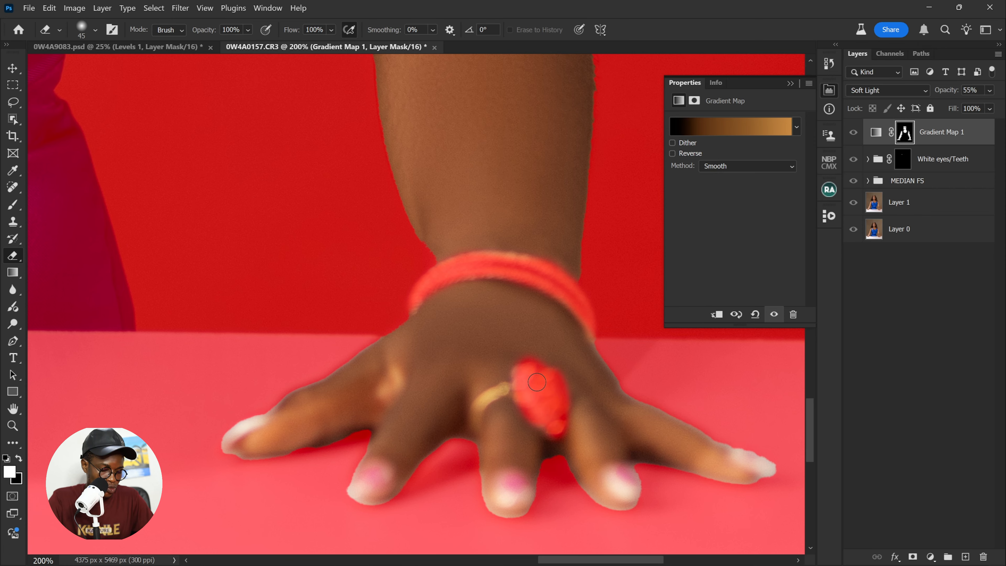
# - Hide the mask overlay and compare the full portrait with and without the gradient map
pyautogui.hotkey('ctrl', '0')
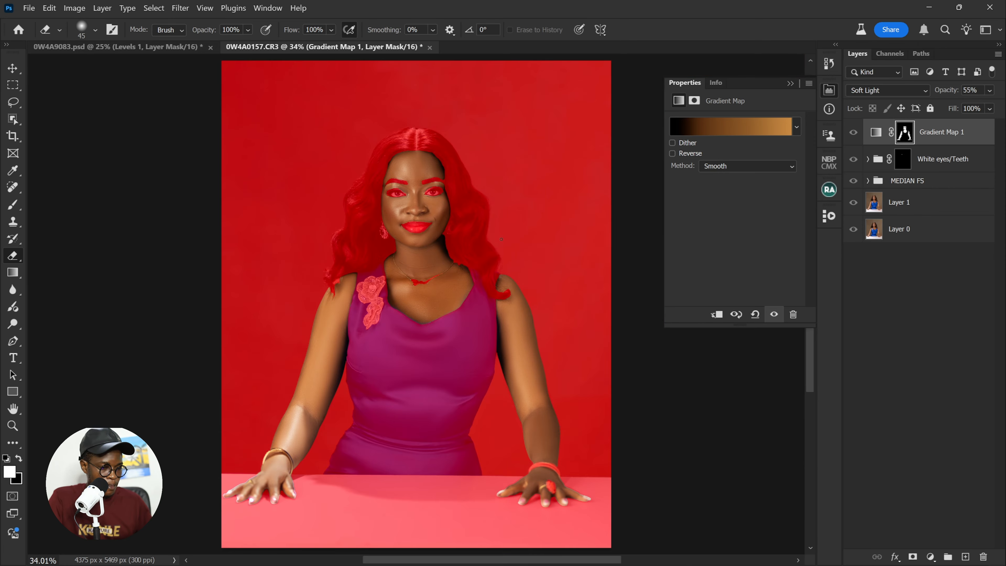
pyautogui.press('\\')
pyautogui.click(853, 133)
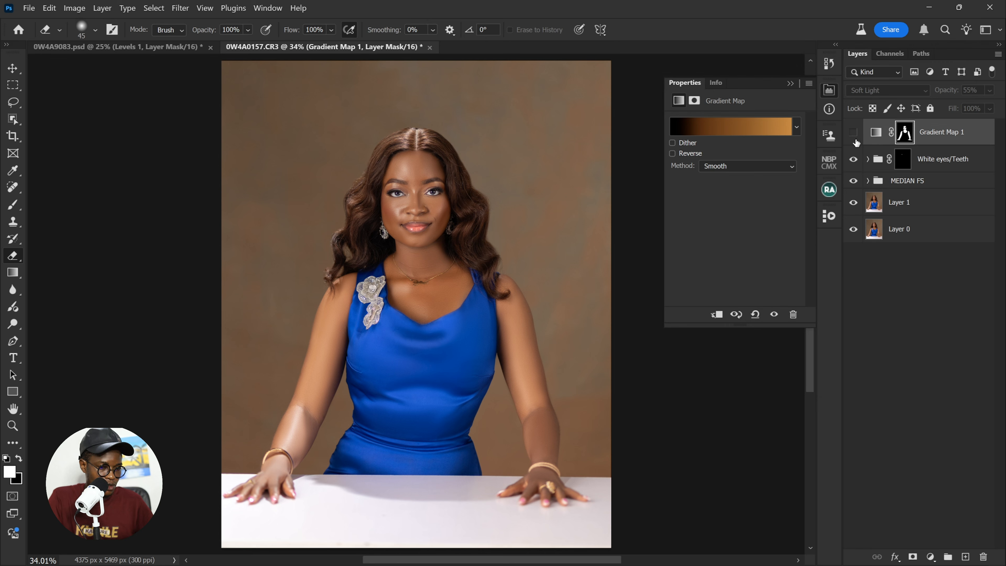
pyautogui.click(853, 133)
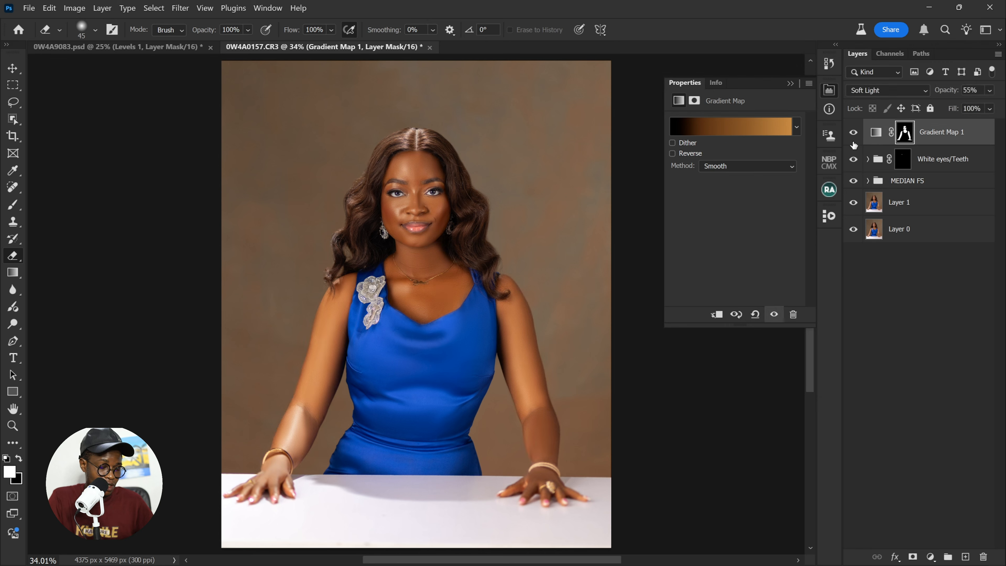
# - Keep the gradient map in Soft Light blend mode and lower its opacity to 32%
pyautogui.click(989, 90)
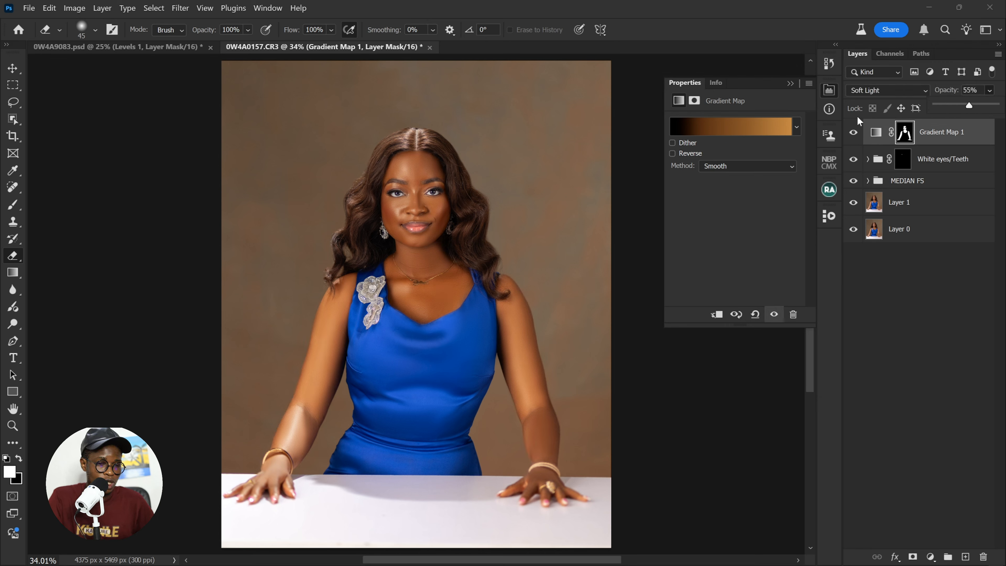
pyautogui.click(888, 91)
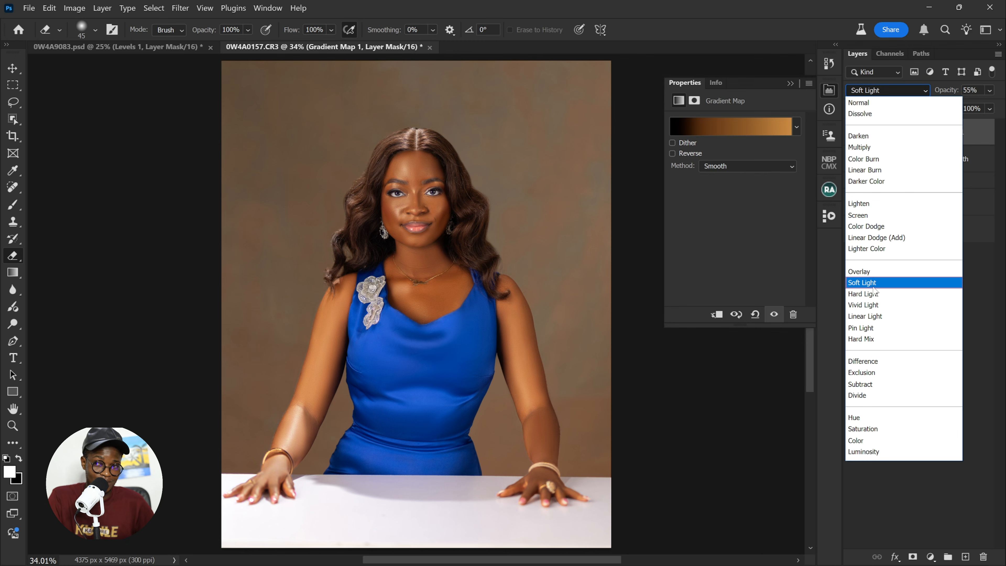
pyautogui.click(896, 282)
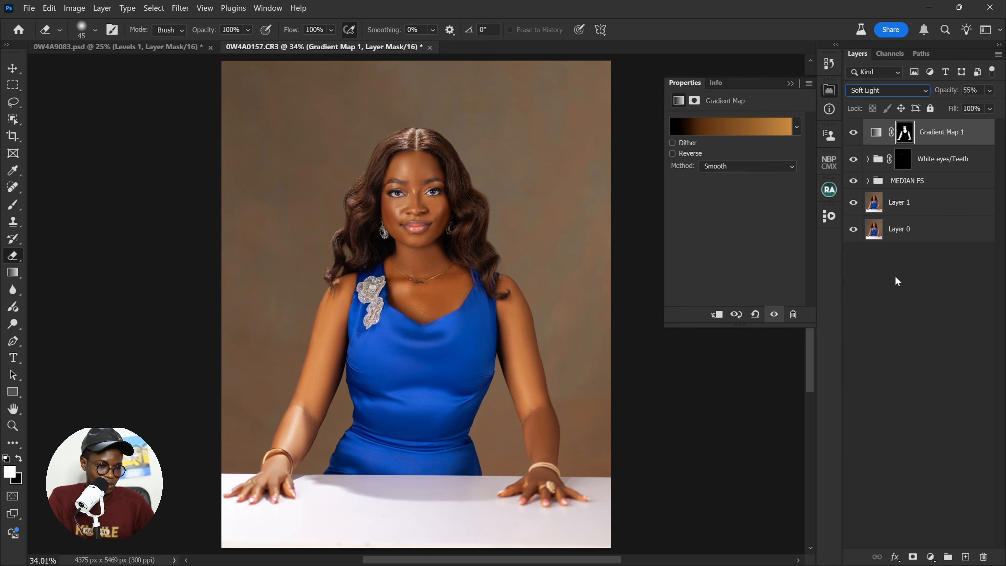
pyautogui.click(989, 91)
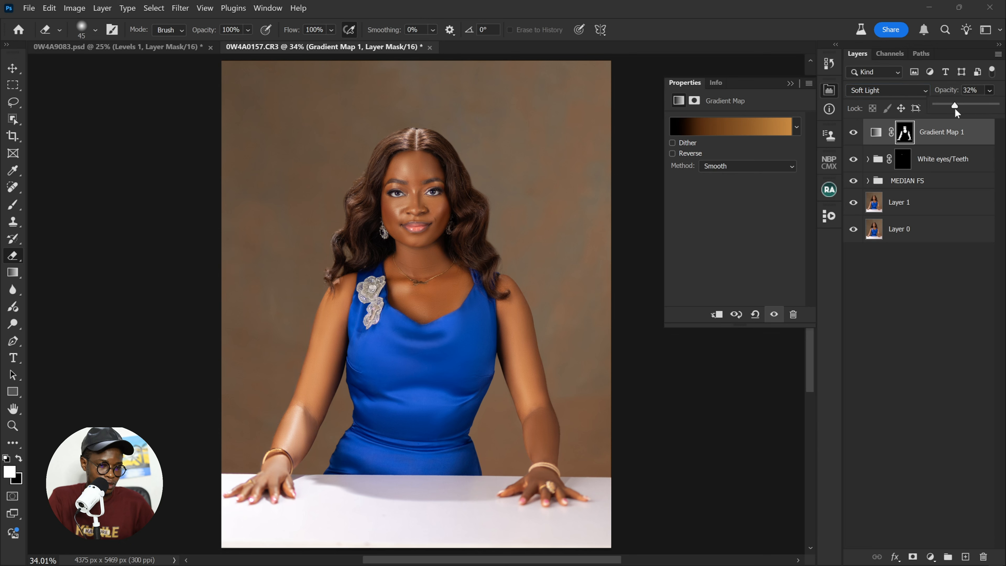
# - Toggle the gradient map's visibility to judge the skin toning at 32% opacity across the whole portrait
pyautogui.click(853, 133)
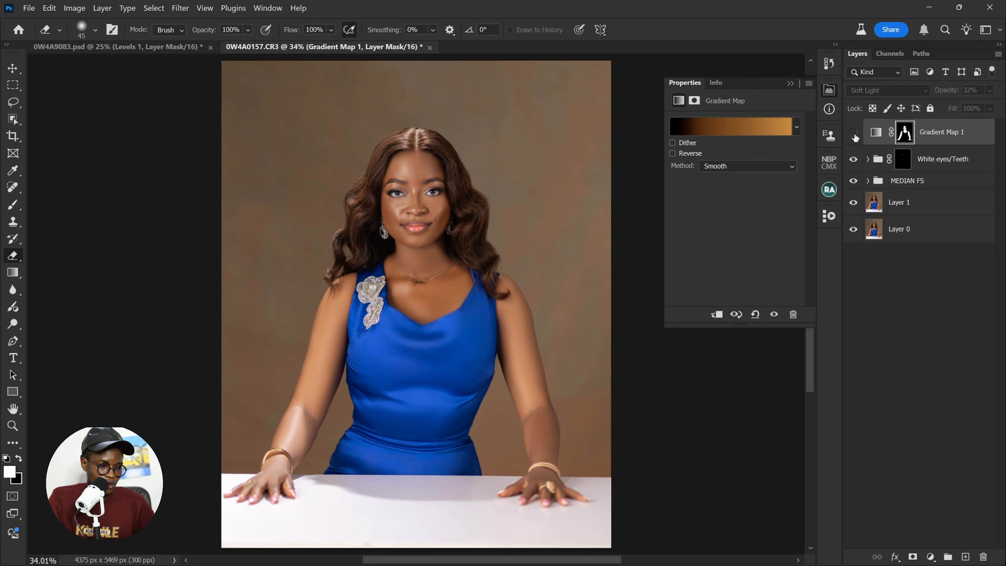
pyautogui.click(852, 135)
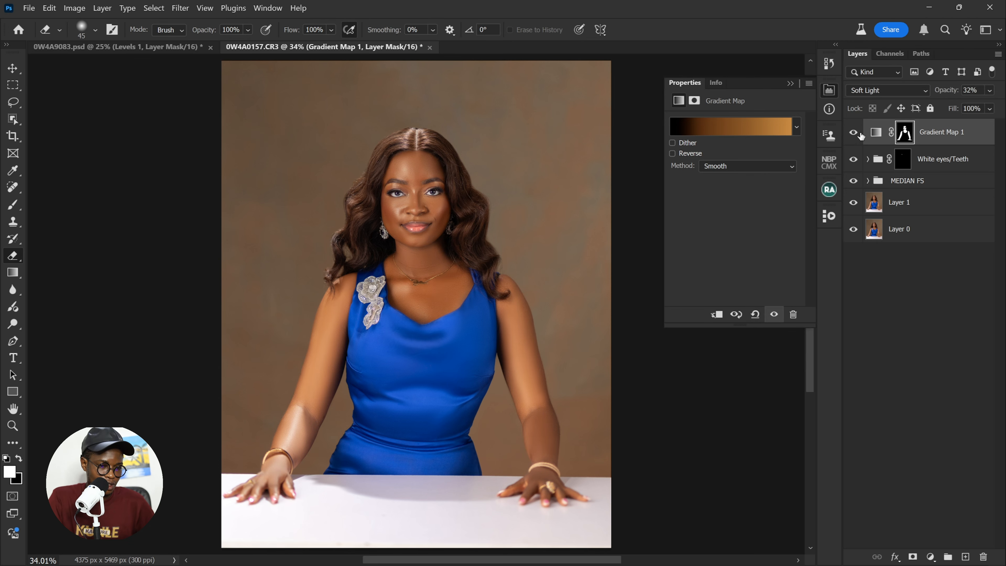
pyautogui.click(853, 134)
pyautogui.click(852, 135)
pyautogui.hotkey('ctrl', '-')
pyautogui.hotkey('ctrl', '-')
pyautogui.hotkey('ctrl', '0')
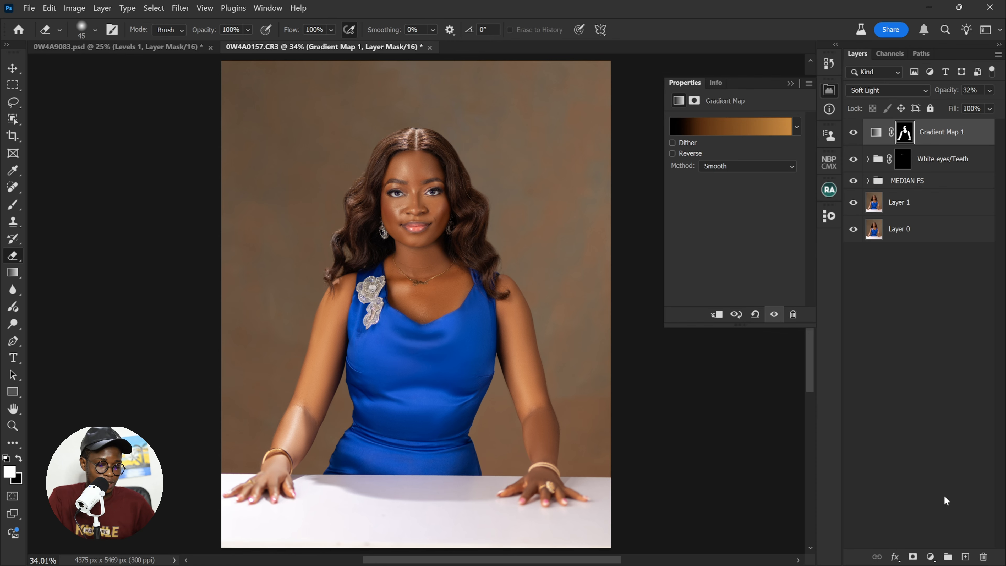
# - Add a Levels adjustment layer above the gradient map with the Increase Contrast 1 preset
pyautogui.click(931, 557)
pyautogui.click(924, 380)
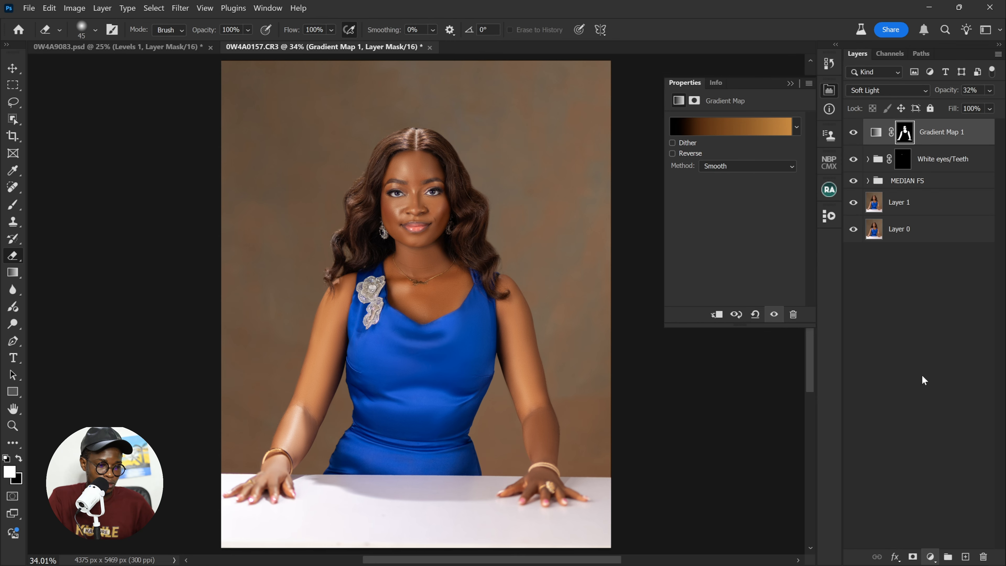
pyautogui.click(737, 123)
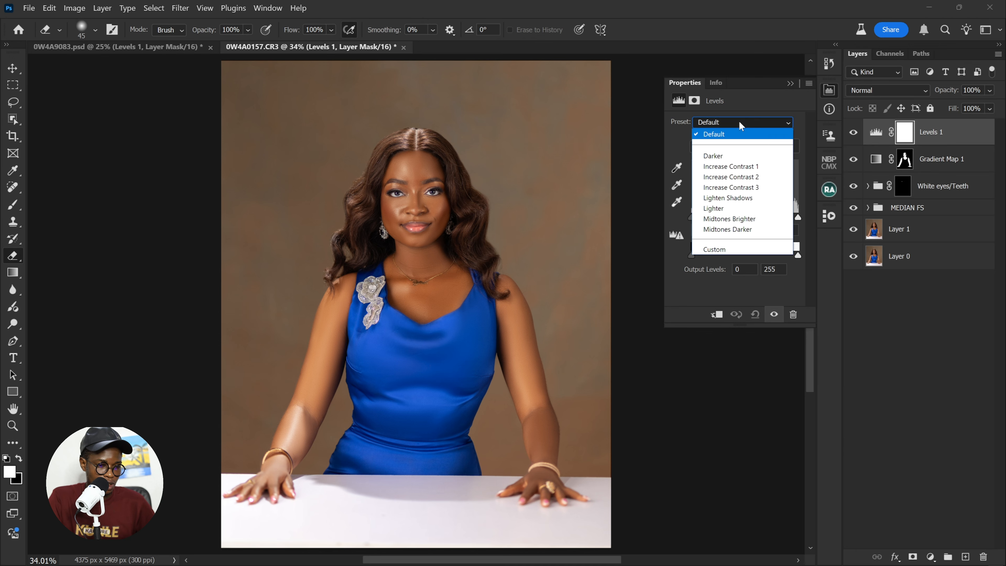
pyautogui.click(739, 124)
pyautogui.click(739, 124)
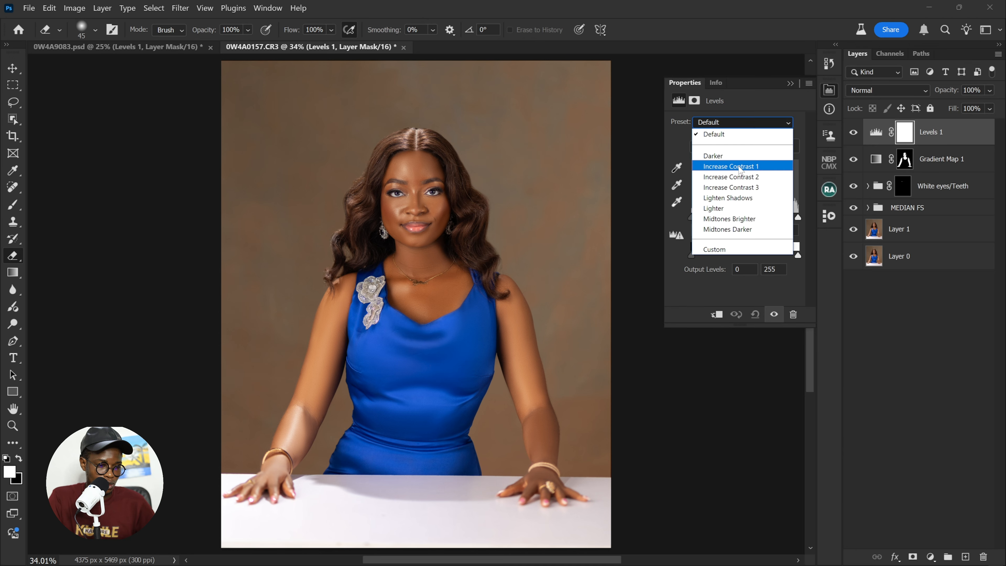
pyautogui.click(740, 167)
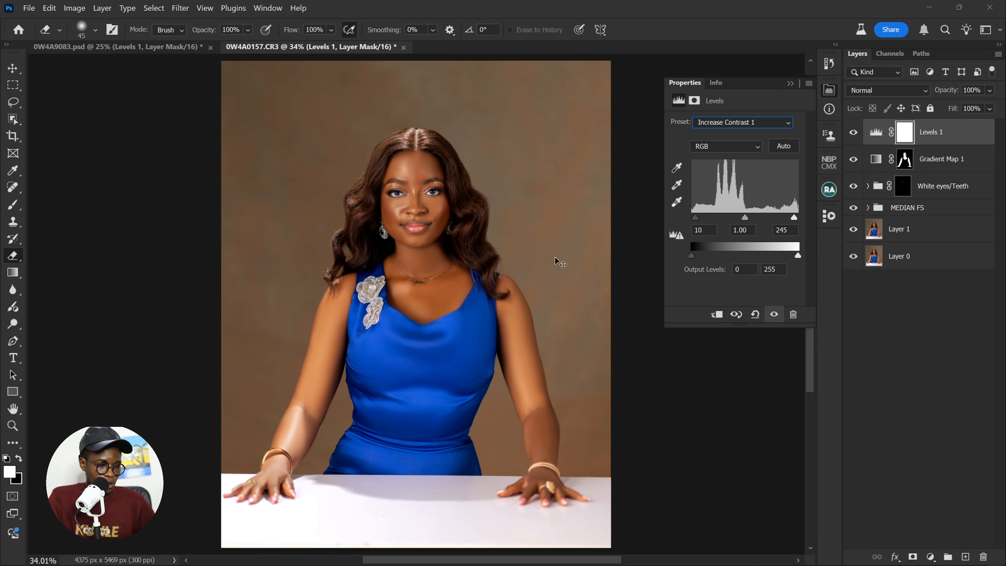
# - Brighten the highlights by setting the Levels white input value to 211
pyautogui.hotkey('ctrl', '-')
pyautogui.hotkey('ctrl', '-')
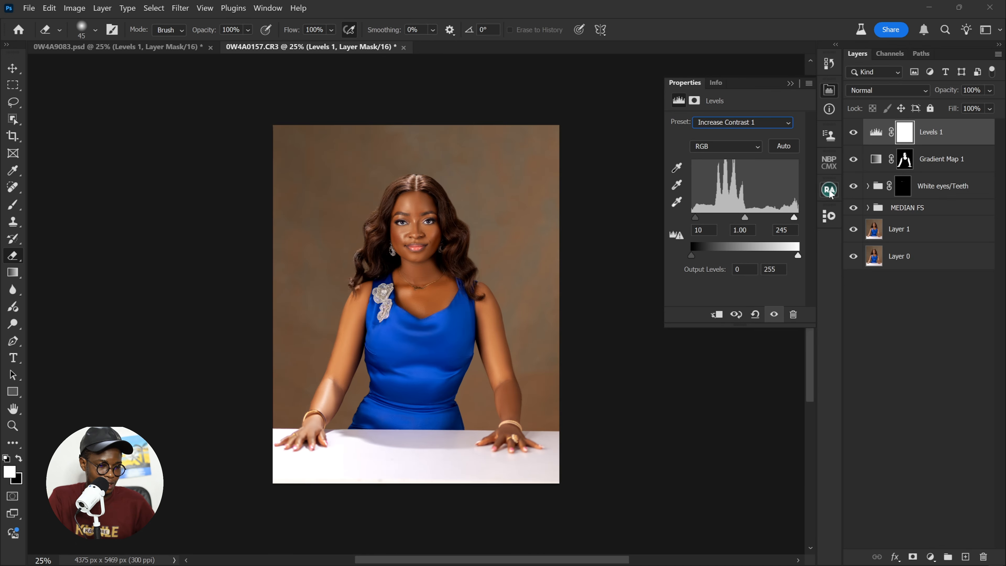
pyautogui.hotkey('ctrl', '+')
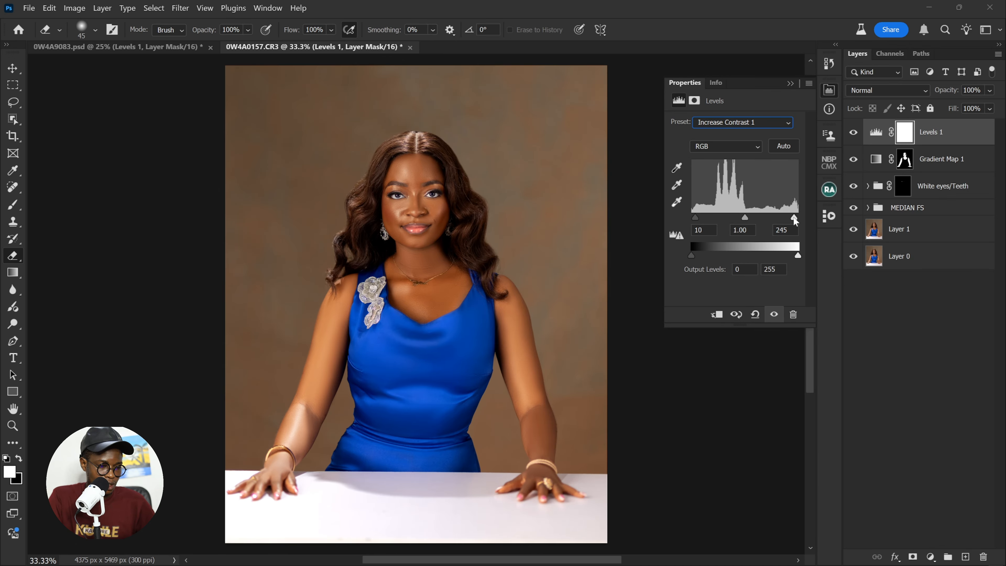
pyautogui.moveTo(793, 218); pyautogui.dragTo(784, 222)
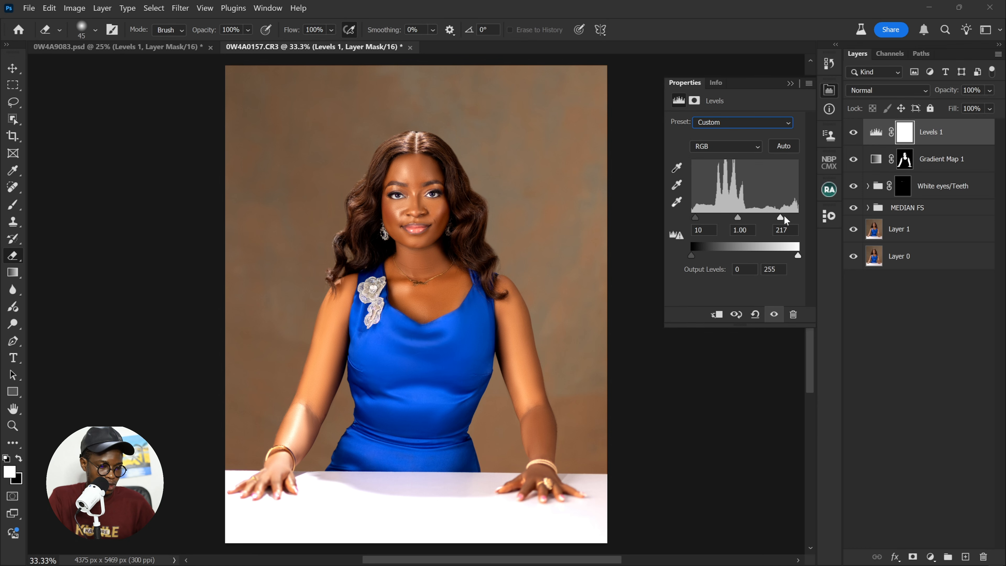
pyautogui.moveTo(784, 218); pyautogui.dragTo(781, 217)
# - Compare the full portrait with and without the Levels adjustment
pyautogui.hotkey('ctrl', '-')
pyautogui.hotkey('ctrl', '-')
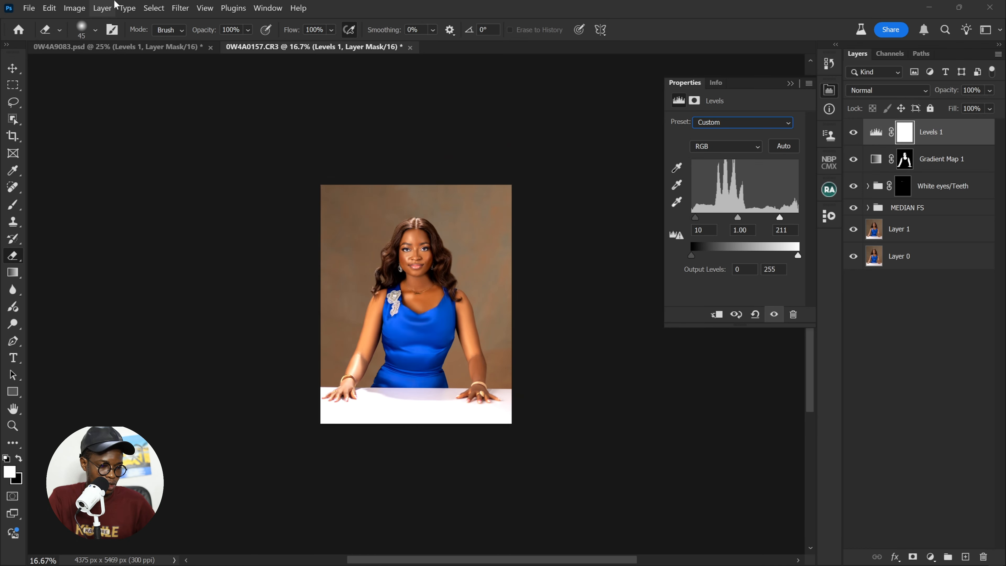
pyautogui.hotkey('ctrl', '0')
pyautogui.click(854, 132)
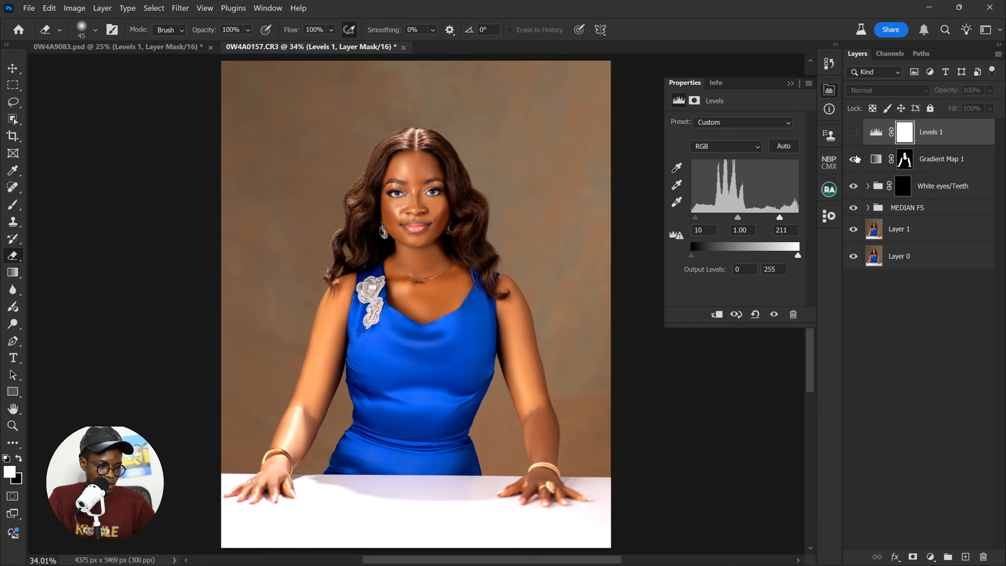
pyautogui.click(853, 135)
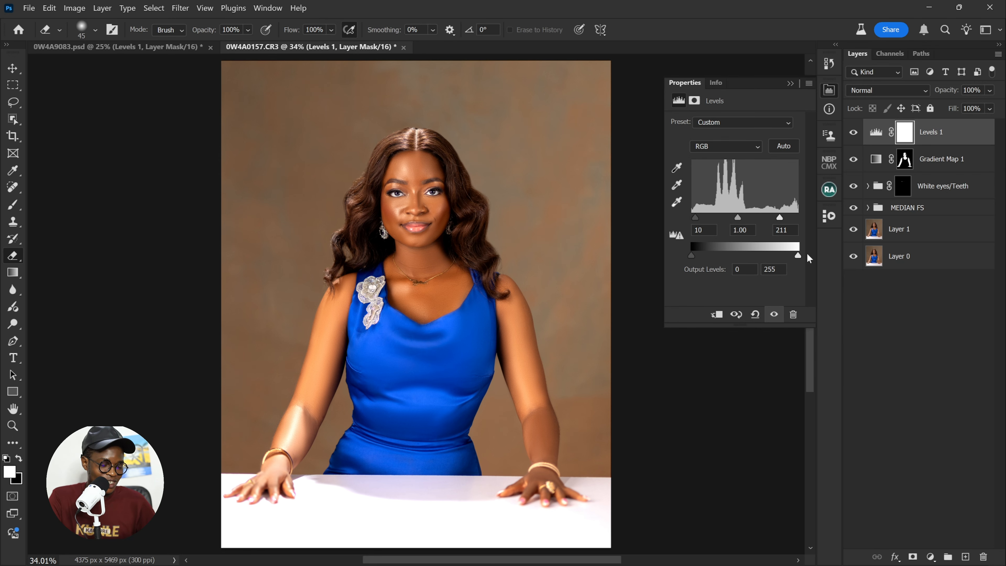
pyautogui.hotkey('ctrl', '-')
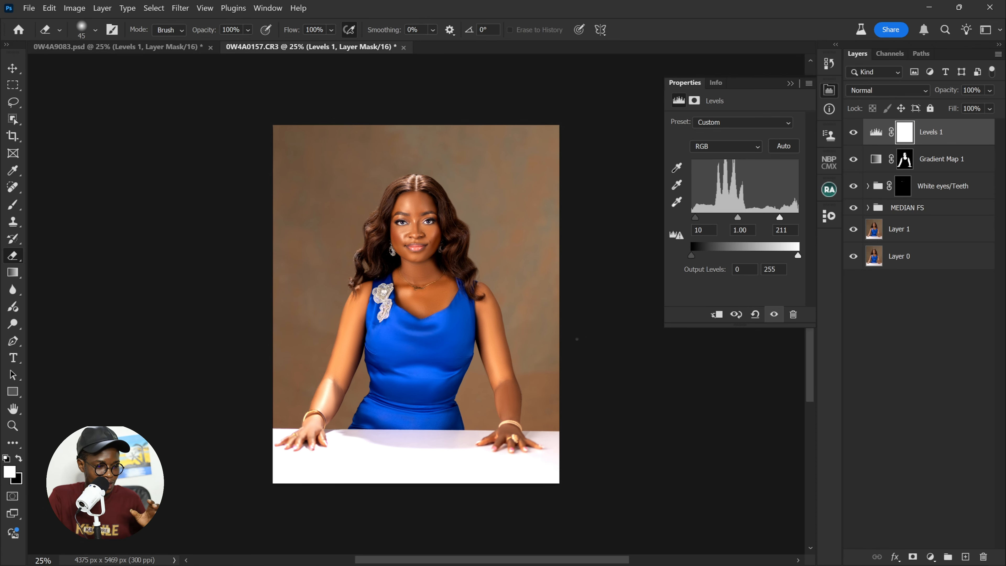
# - Add a Selective Color adjustment layer and set the cyan of the Blacks to +5%
pyautogui.click(930, 556)
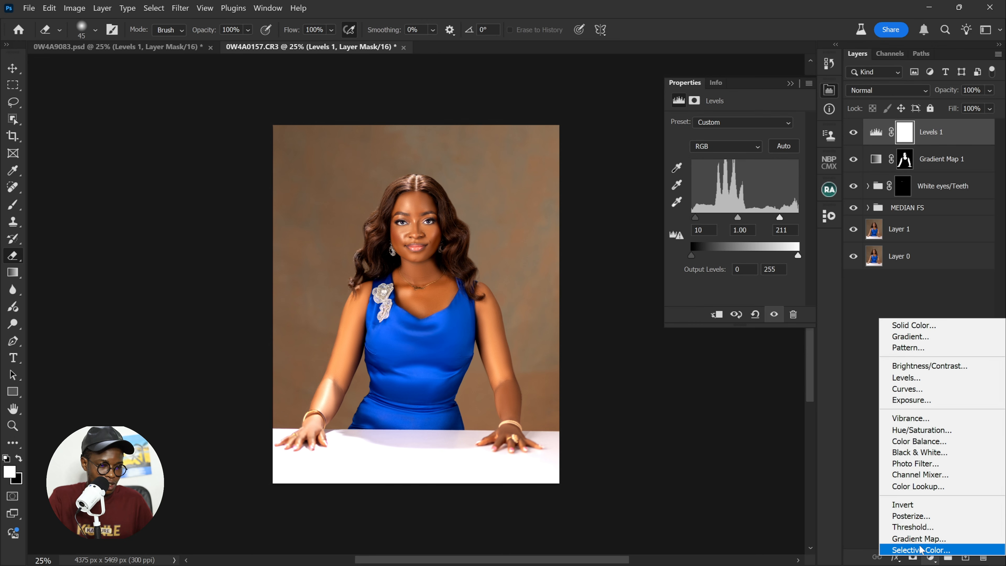
pyautogui.click(920, 549)
pyautogui.click(747, 136)
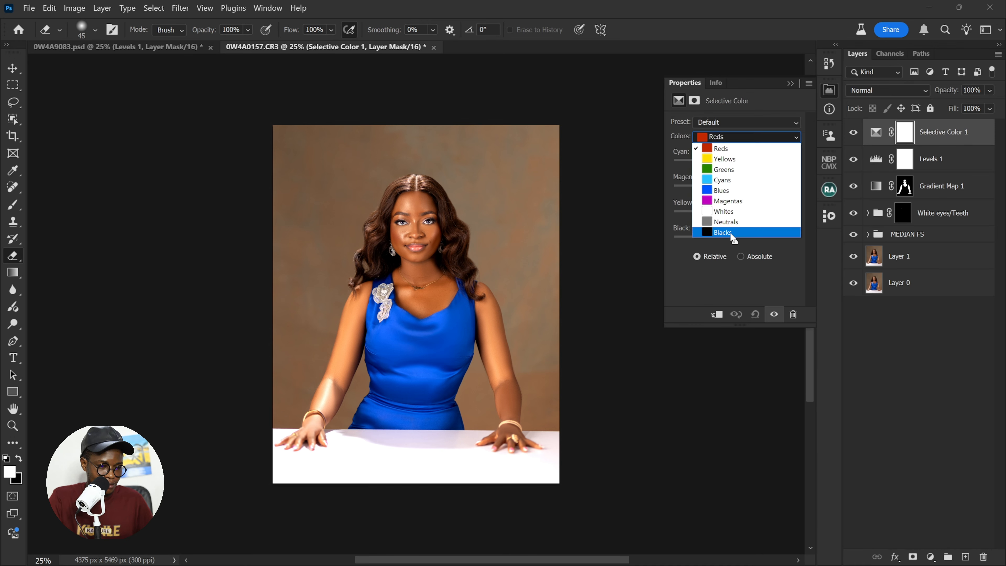
pyautogui.click(723, 232)
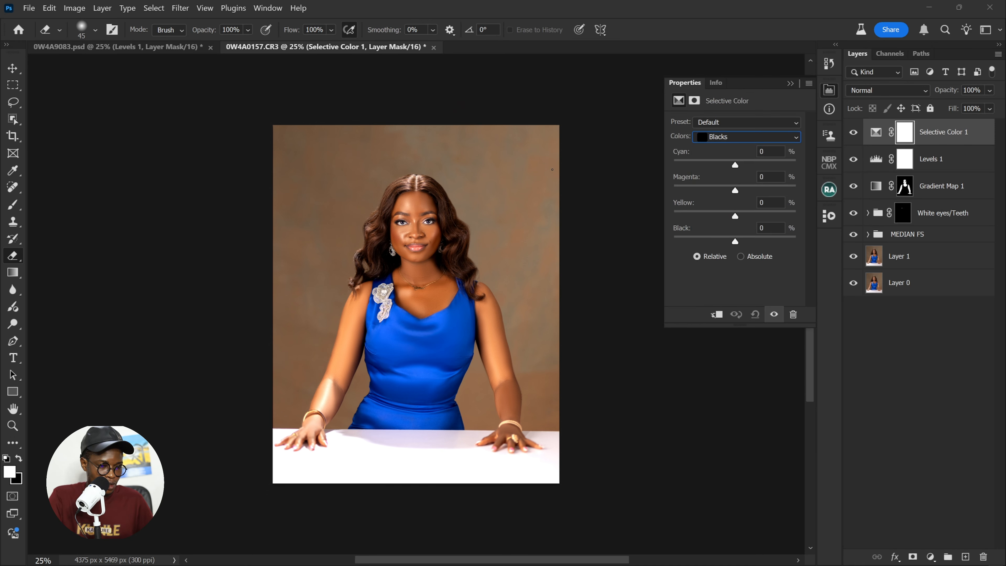
pyautogui.hotkey('ctrl', '+')
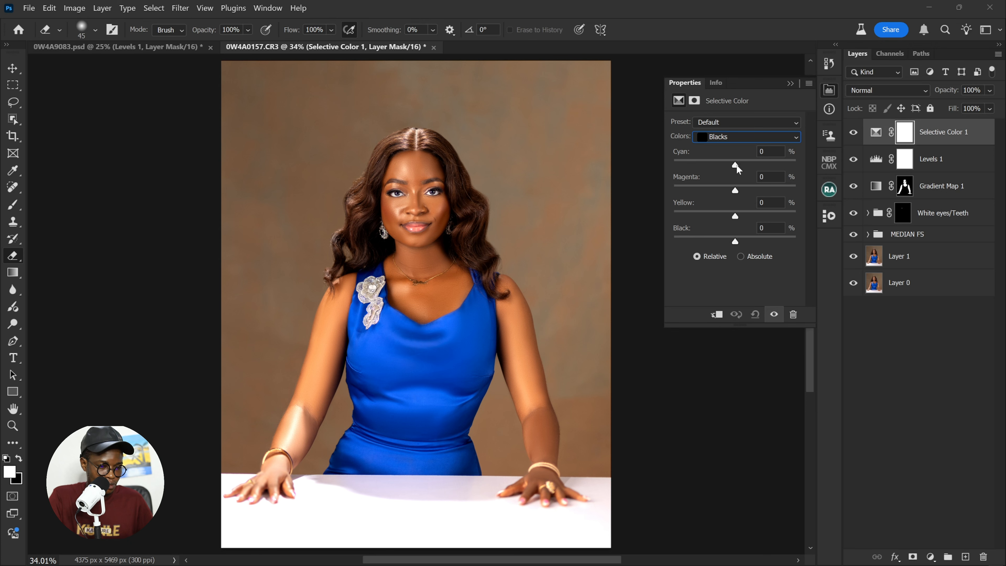
pyautogui.moveTo(736, 164); pyautogui.dragTo(739, 164)
pyautogui.click(770, 151)
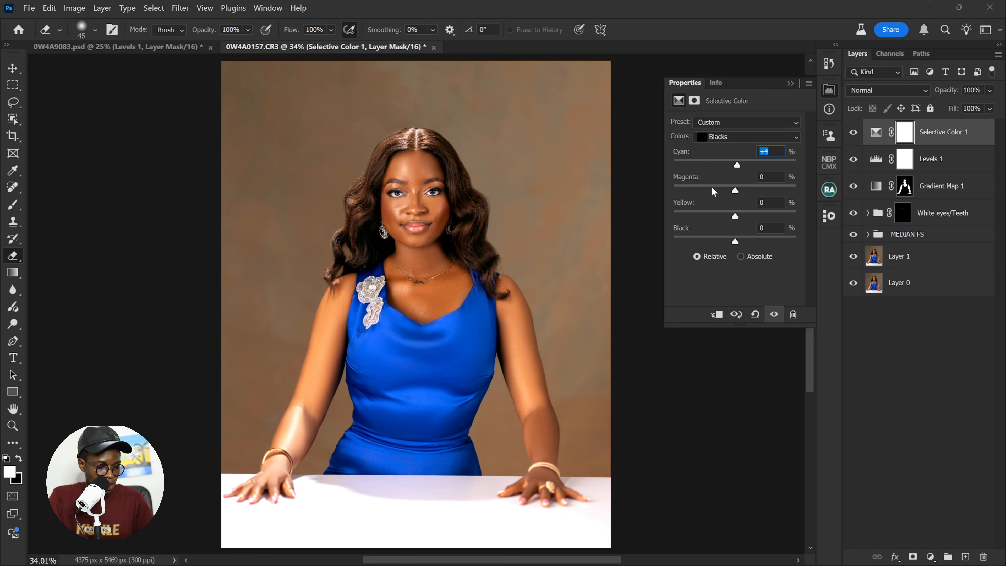
pyautogui.write('5')
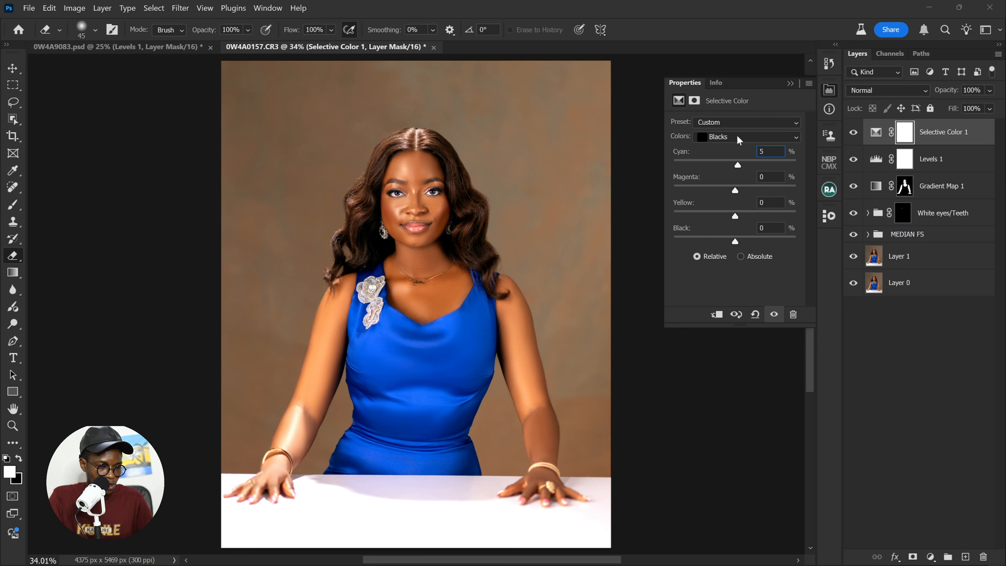
# - Set the cyan of the Whites to +5% and compare the portrait with and without the Selective Color adjustment
pyautogui.click(737, 138)
pyautogui.click(735, 213)
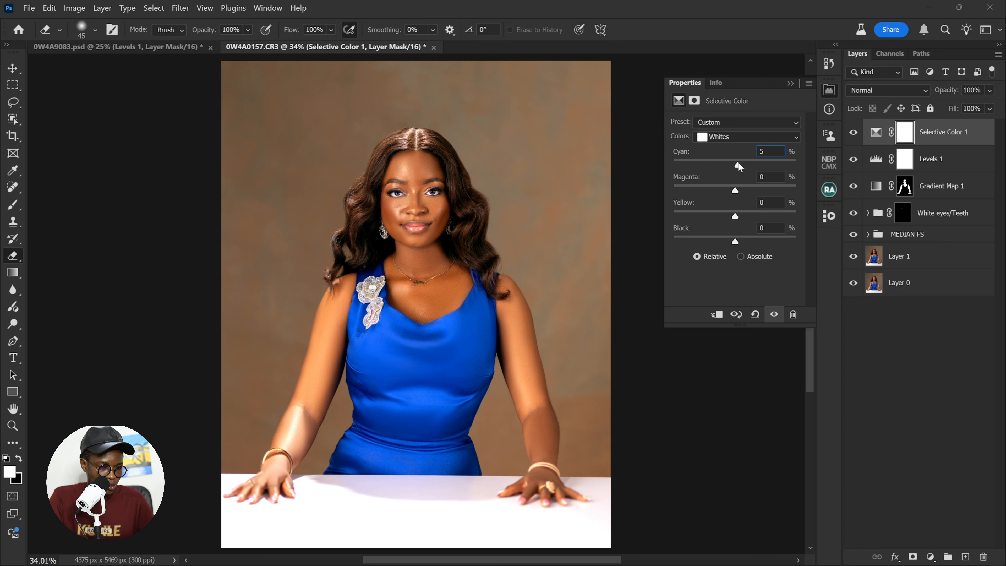
pyautogui.click(854, 133)
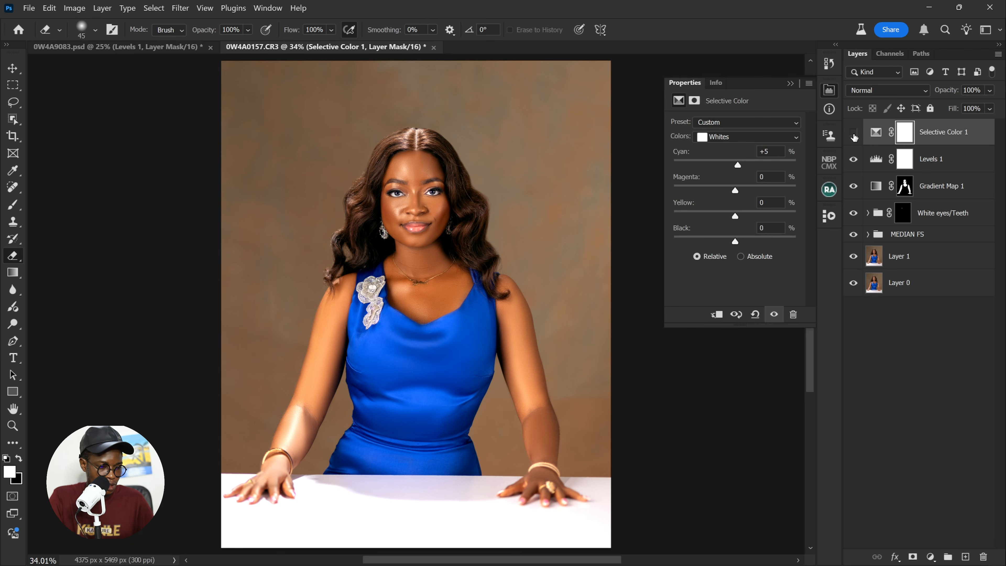
pyautogui.click(853, 135)
pyautogui.scroll(-3, 483, 181)
pyautogui.scroll(3, 545, 201)
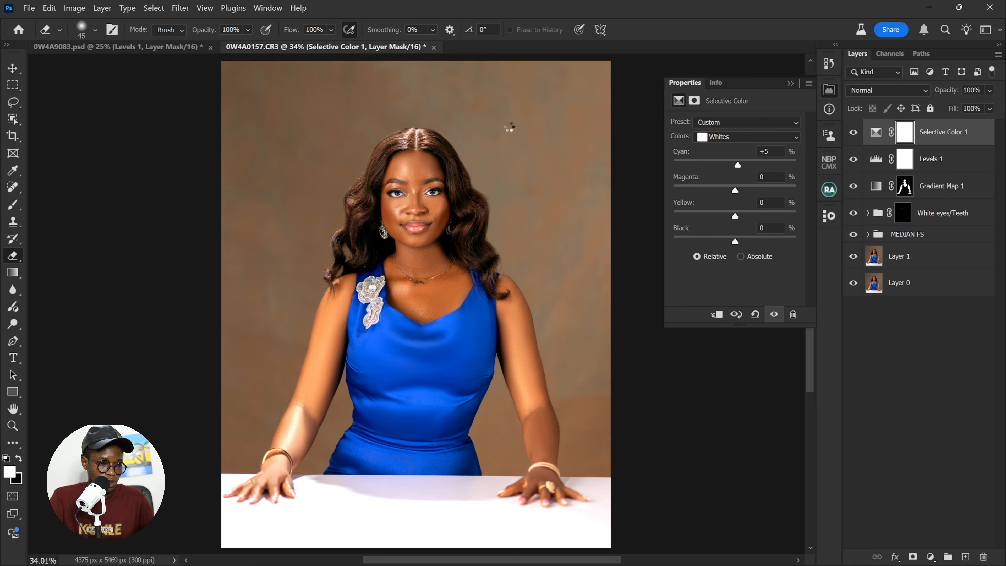
# - Stamp all visible layers into a new layer on top and open it in the Liquify filter
pyautogui.hotkey('ctrl', 'alt', 'shift', 'e')
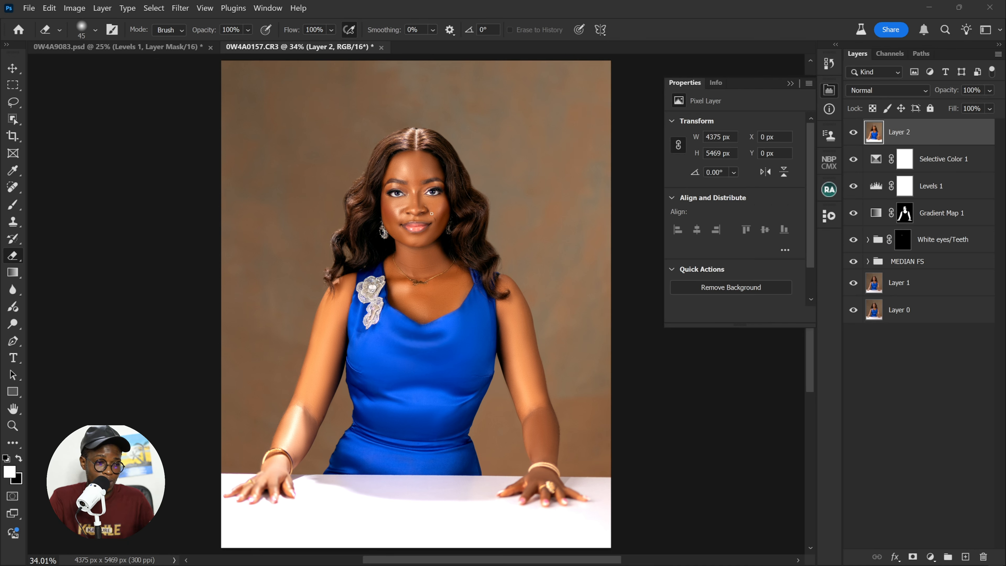
pyautogui.click(182, 9)
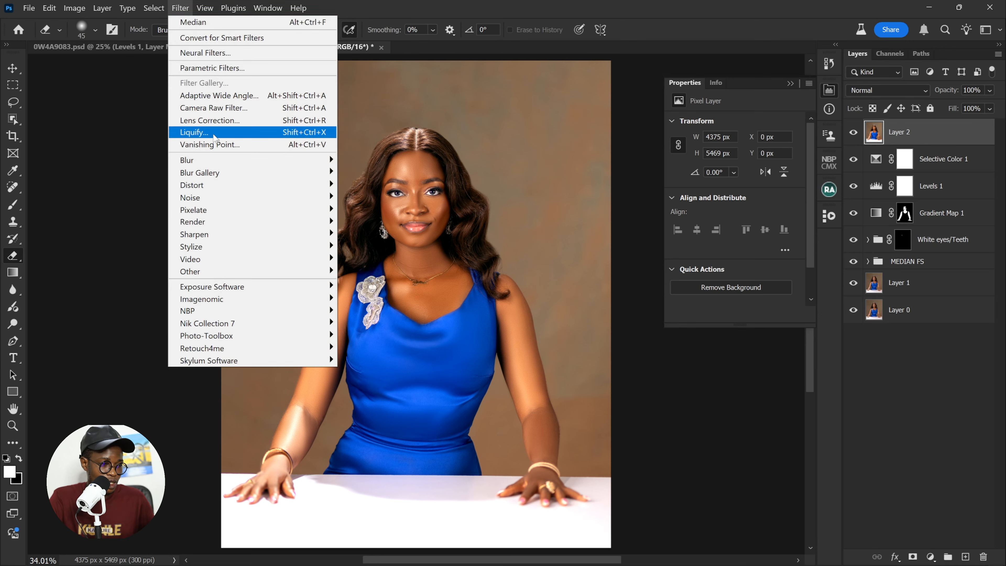
pyautogui.click(214, 133)
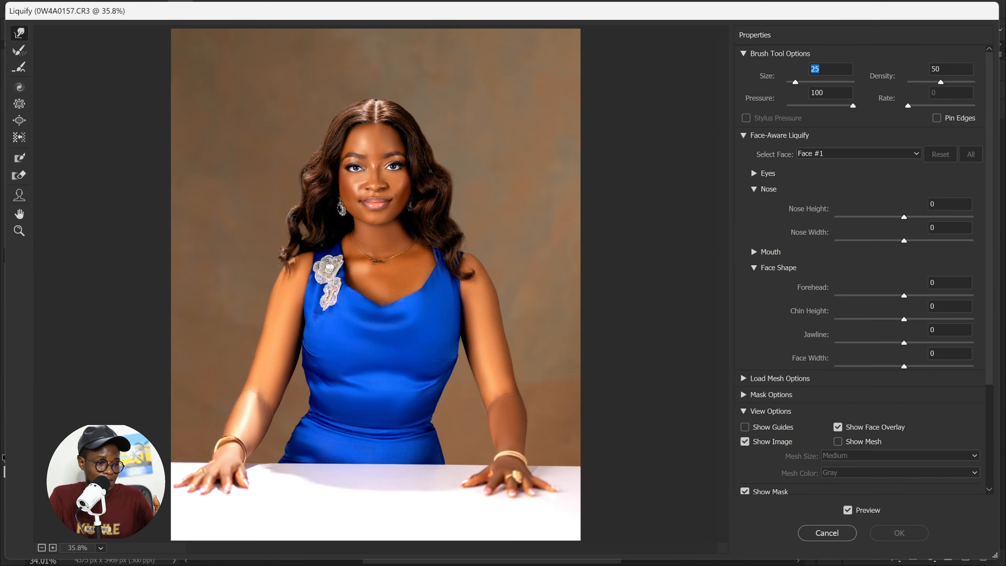
# - Nudge the outer edge of the hair on the portrait's right side inward with the Forward Warp tool at brush size 1000
pyautogui.hotkey('ctrl', '+')
pyautogui.hotkey('ctrl', '+')
pyautogui.moveTo(376, 152); pyautogui.dragTo(416, 361)
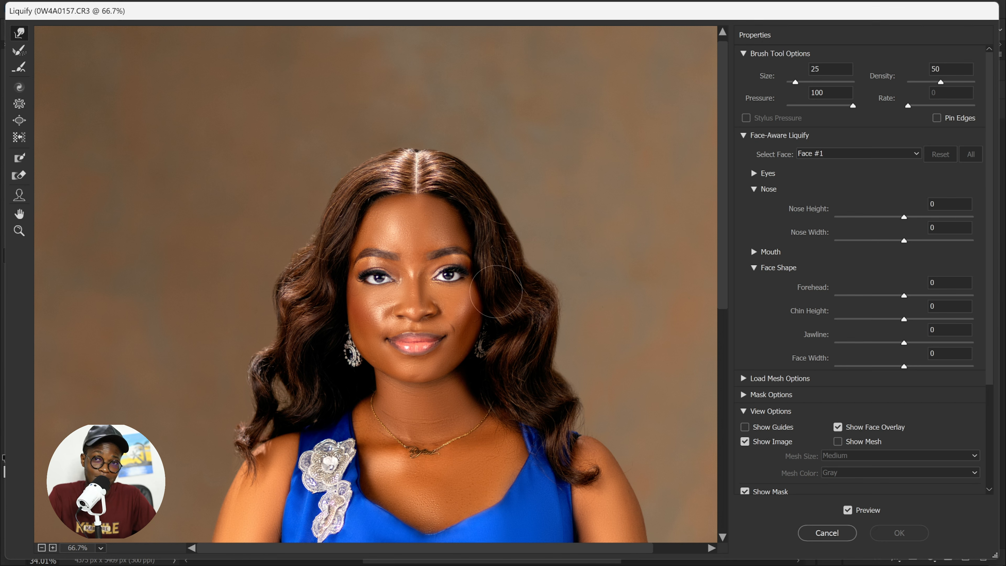
pyautogui.press(']')
pyautogui.press(']')
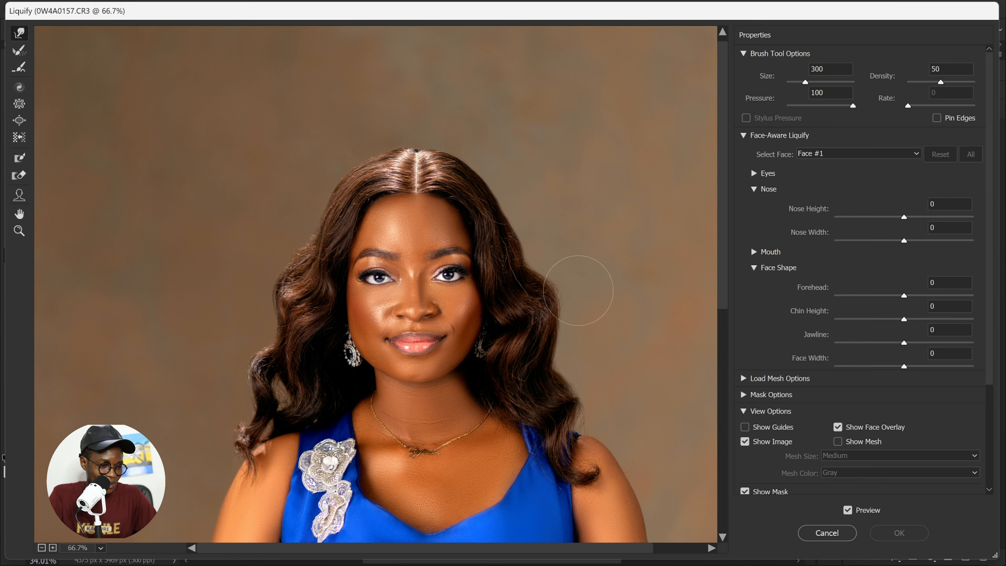
pyautogui.press(']')
pyautogui.press(']')
pyautogui.press(']')
pyautogui.press(']')
pyautogui.press(']')
pyautogui.press(']')
pyautogui.press(']')
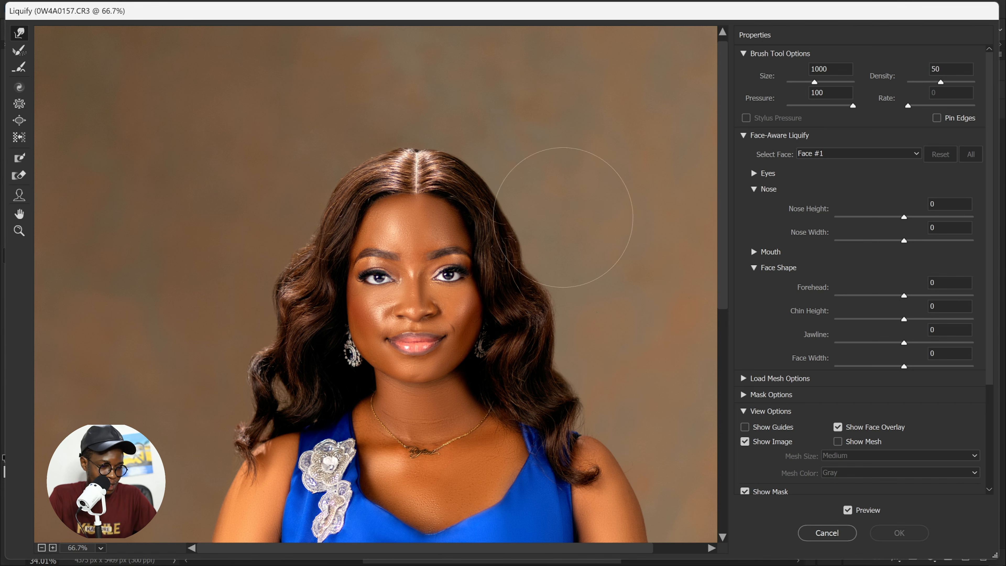
pyautogui.moveTo(562, 222); pyautogui.dragTo(552, 225)
# - Push the outer edge of the hair on the portrait's left side inward with the Forward Warp tool at brush size 1300
pyautogui.press('[')
pyautogui.press('[')
pyautogui.press('[')
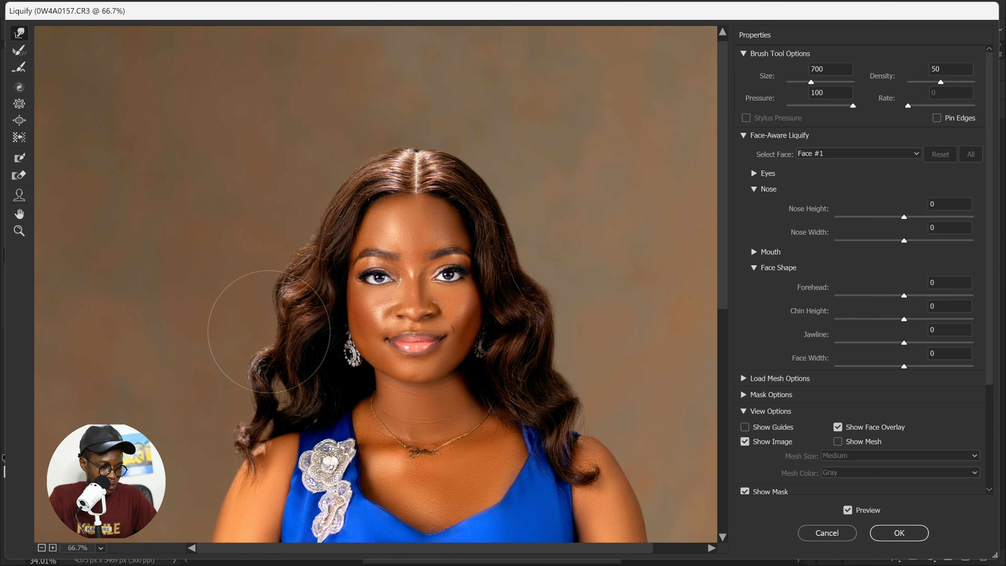
pyautogui.press(']')
pyautogui.press(']')
pyautogui.press(']')
pyautogui.press(']')
pyautogui.press(']')
pyautogui.press(']')
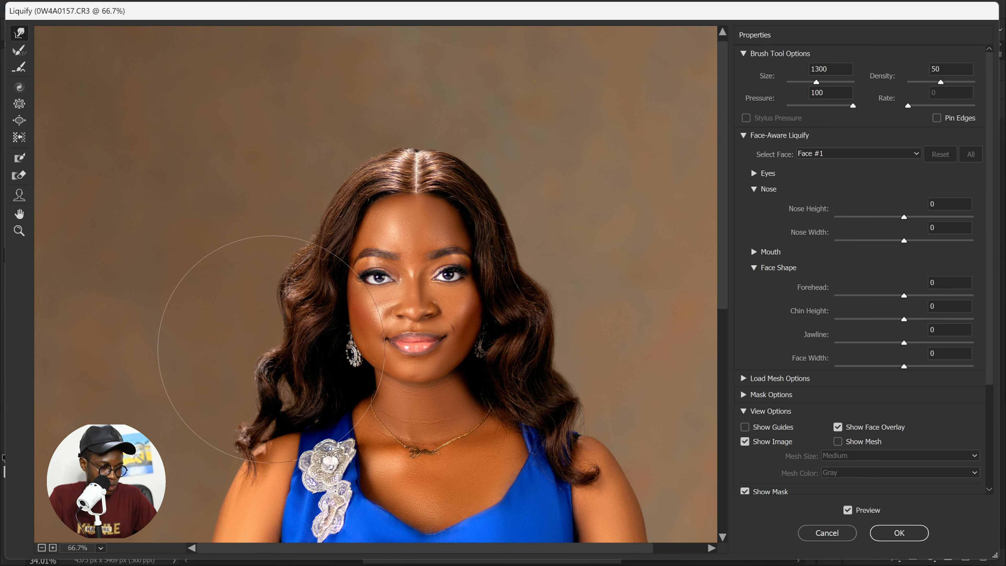
pyautogui.moveTo(262, 316); pyautogui.dragTo(272, 313)
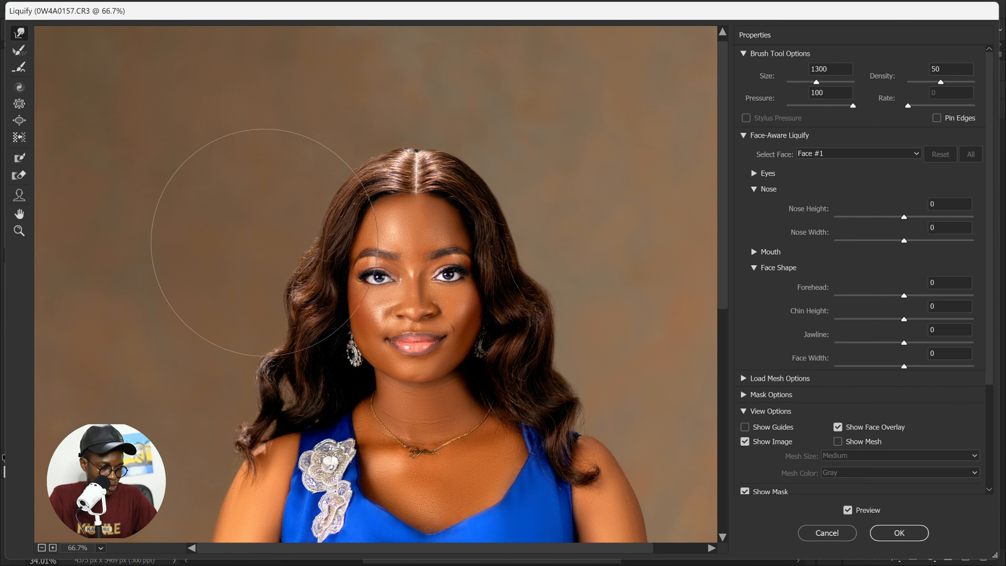
pyautogui.moveTo(265, 242); pyautogui.dragTo(274, 243)
# - Set the Forward Warp brush size to 700 for work on the dress outline
pyautogui.press('[')
pyautogui.press('[')
pyautogui.press('[')
pyautogui.press('[')
pyautogui.press('[')
pyautogui.press('[')
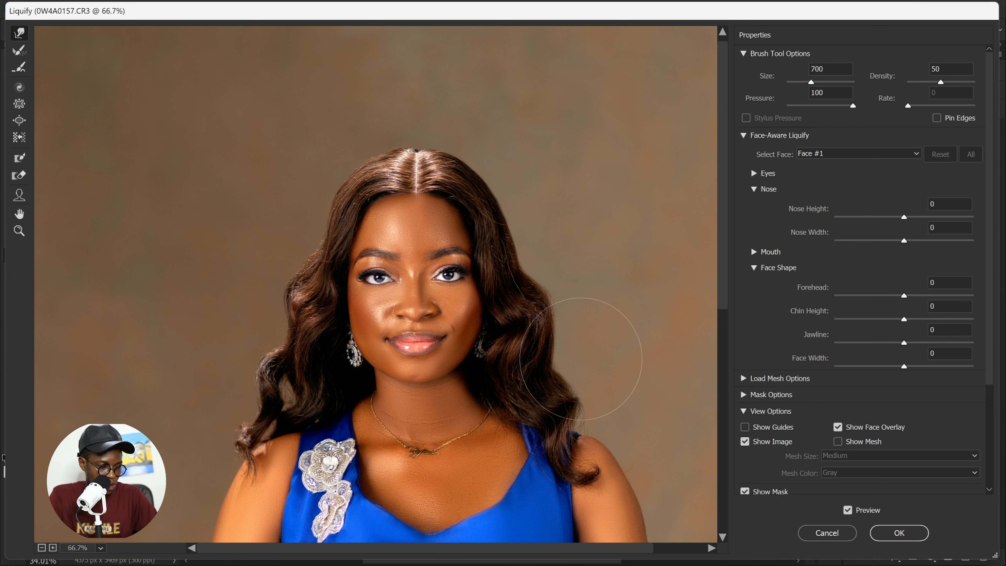
pyautogui.scroll(-5, 581, 358)
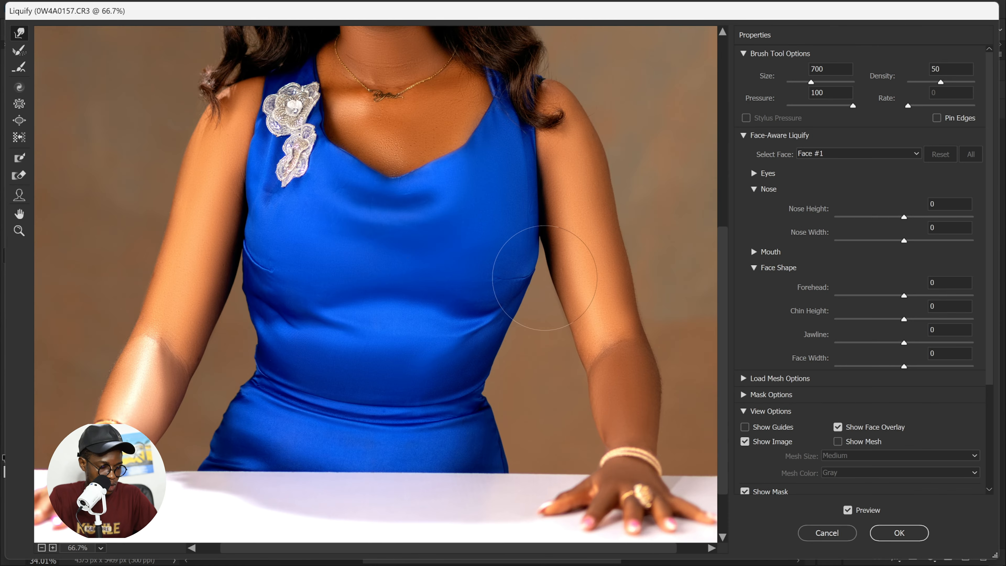